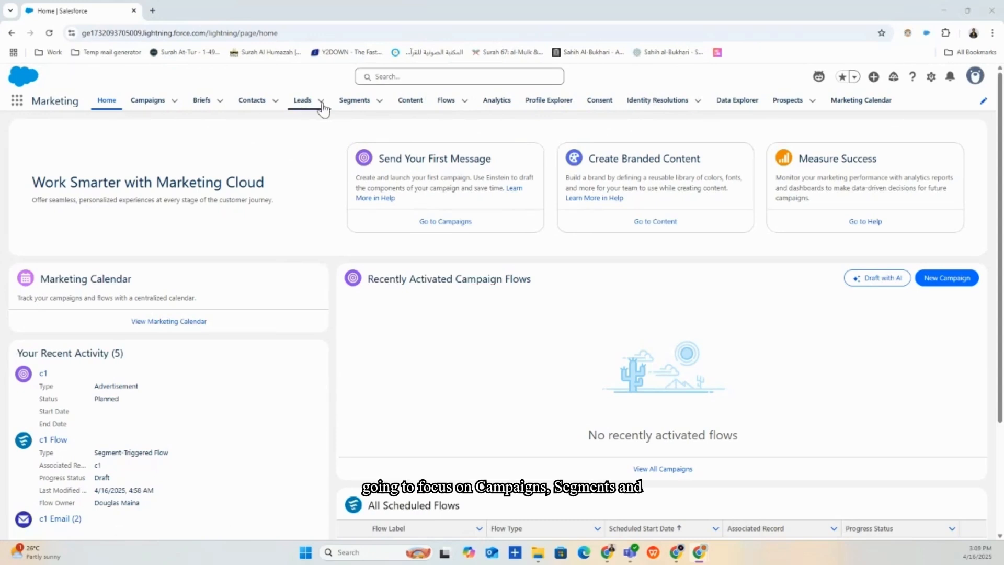
- Start a new segment from the Segments list, using the Visual Builder and the Standard Segment type
{"action": "left_click", "coordinate": [349, 105]}
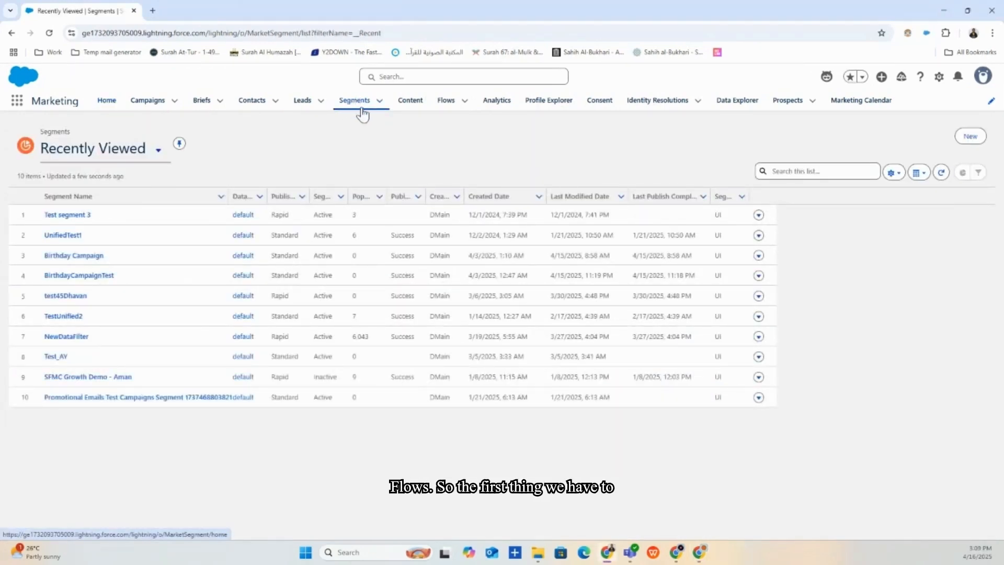
{"action": "left_click", "coordinate": [971, 138]}
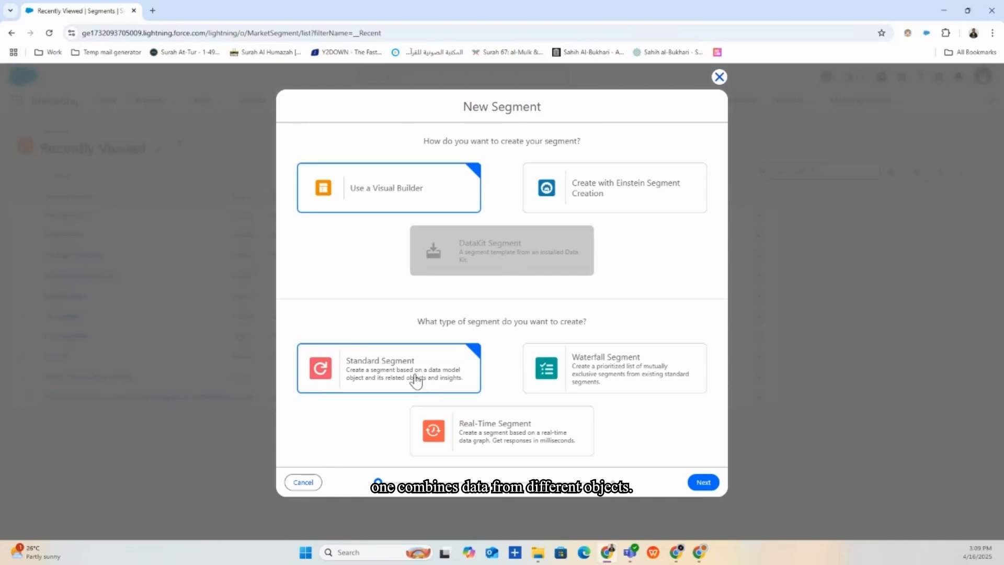
{"action": "left_click", "coordinate": [702, 483]}
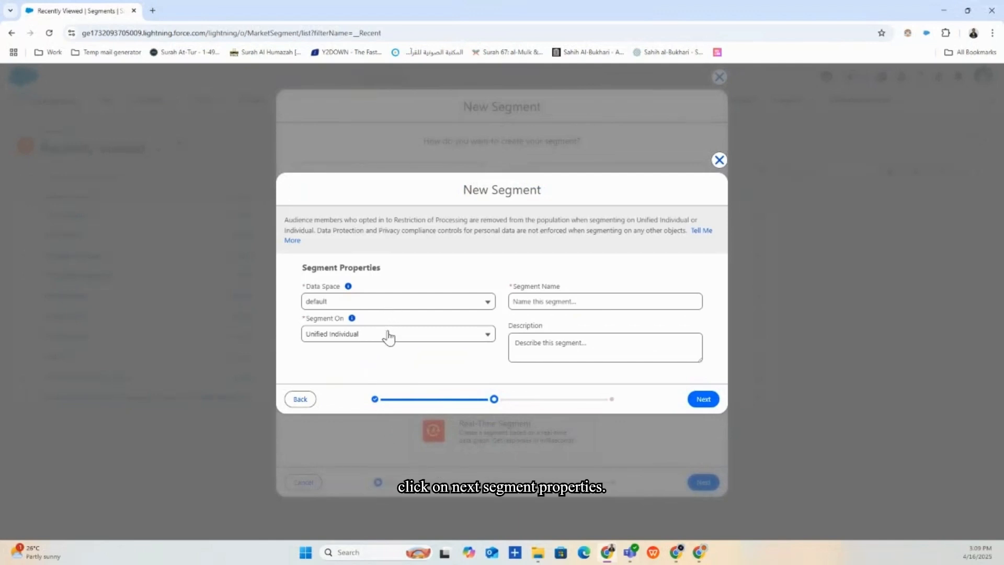
- Set the new segment's data space to default and segment on Unified Individual
{"action": "left_click", "coordinate": [396, 311]}
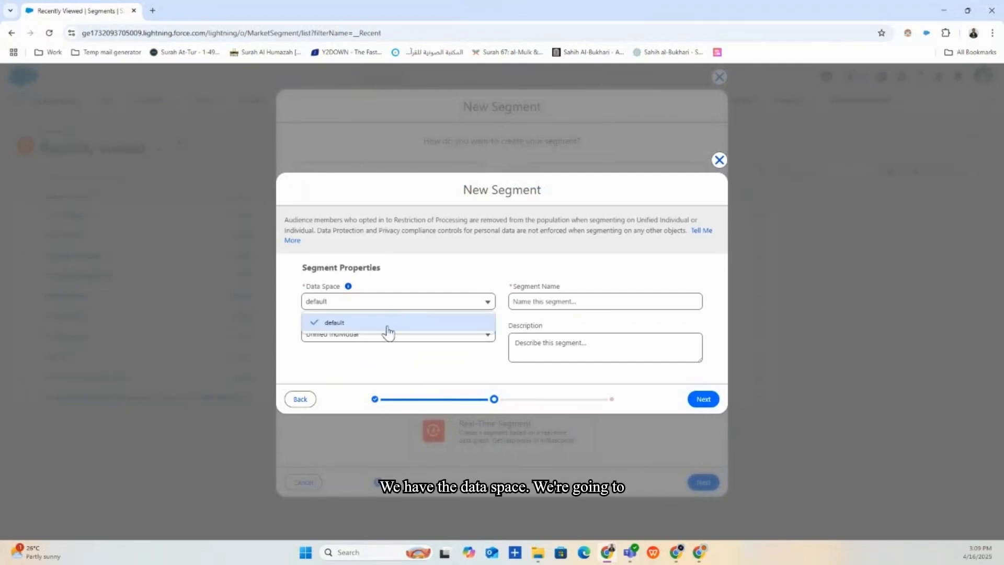
{"action": "left_click", "coordinate": [387, 329]}
{"action": "left_click", "coordinate": [393, 335]}
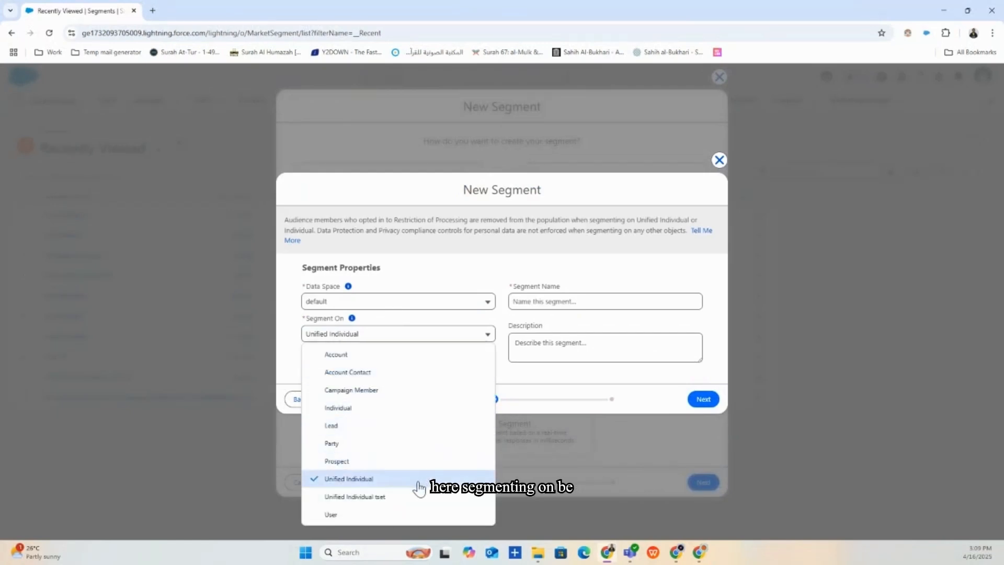
{"action": "left_click", "coordinate": [362, 479]}
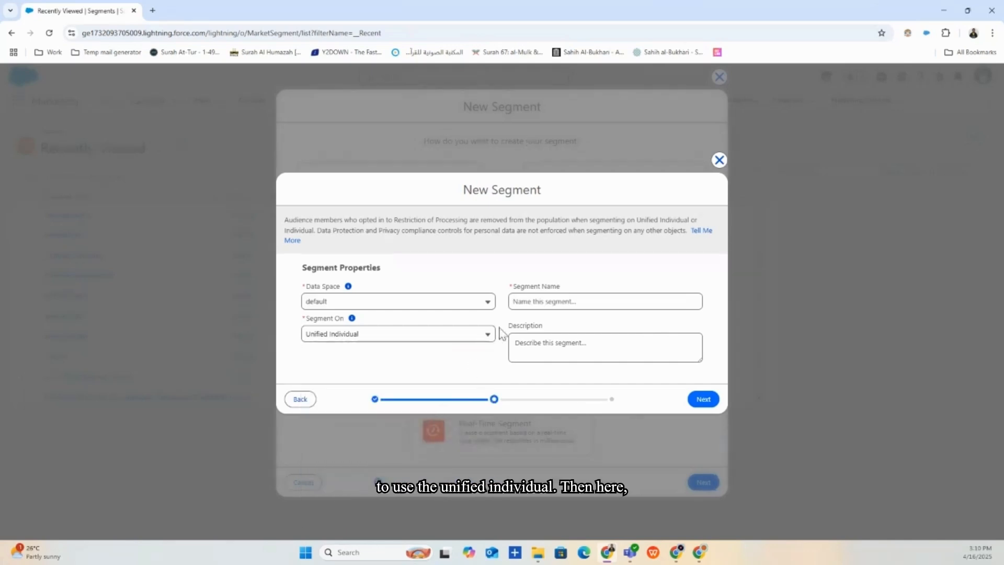
- Name the segment "Demo campaign Segment"
{"action": "left_click", "coordinate": [553, 301]}
{"action": "type", "text": "Demo"}
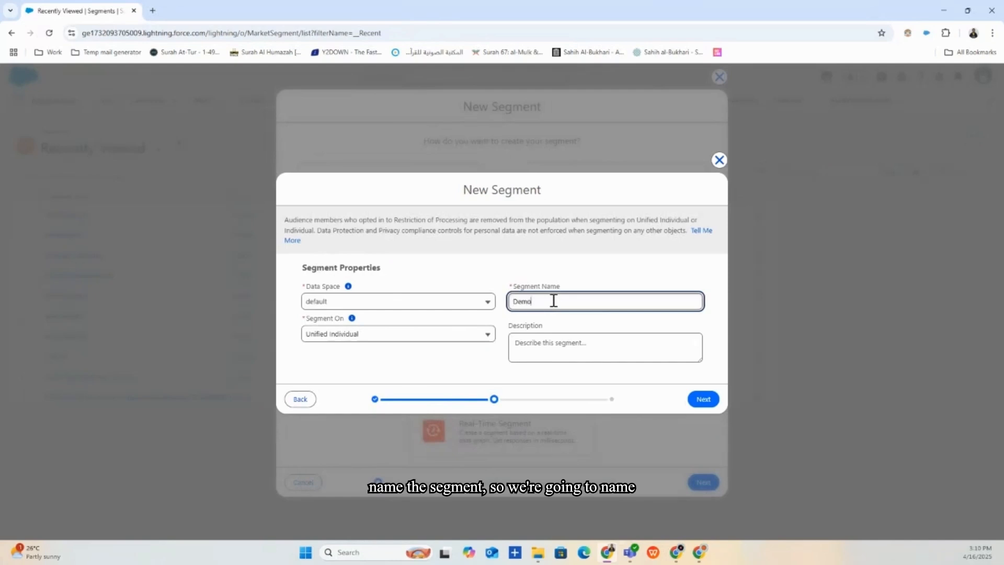
{"action": "type", "text": " campa"}
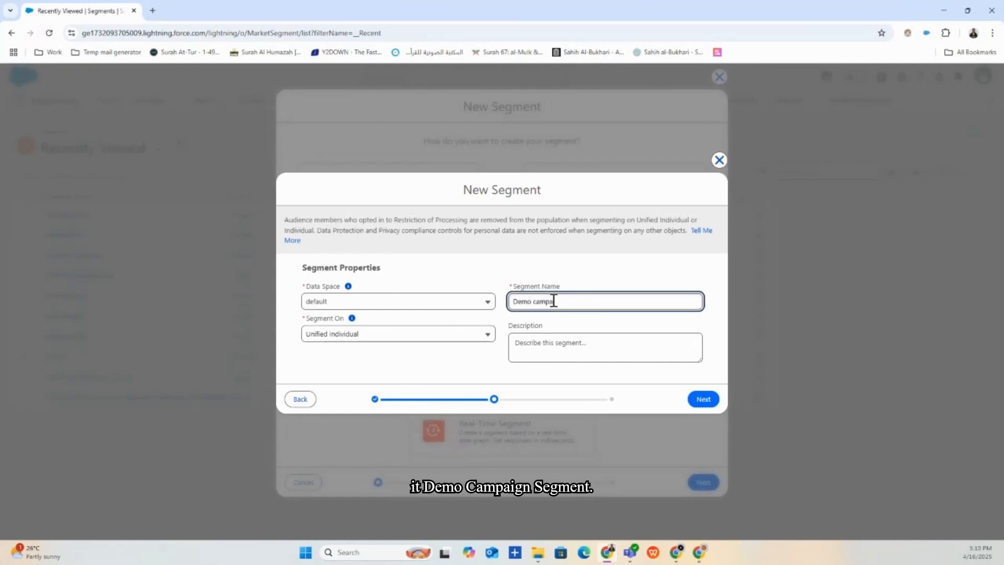
{"action": "type", "text": "ign Segmet"}
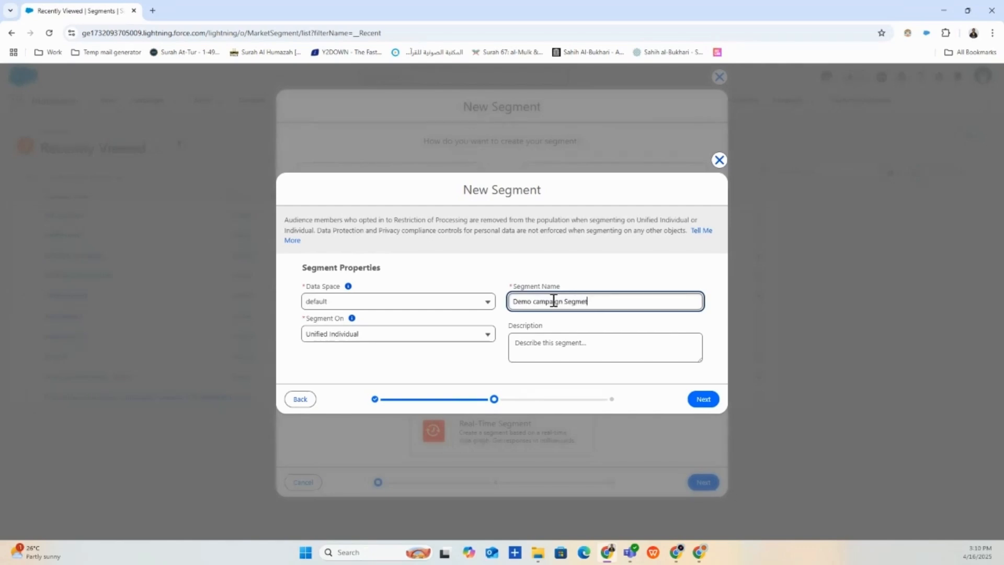
{"action": "type", "text": "t"}
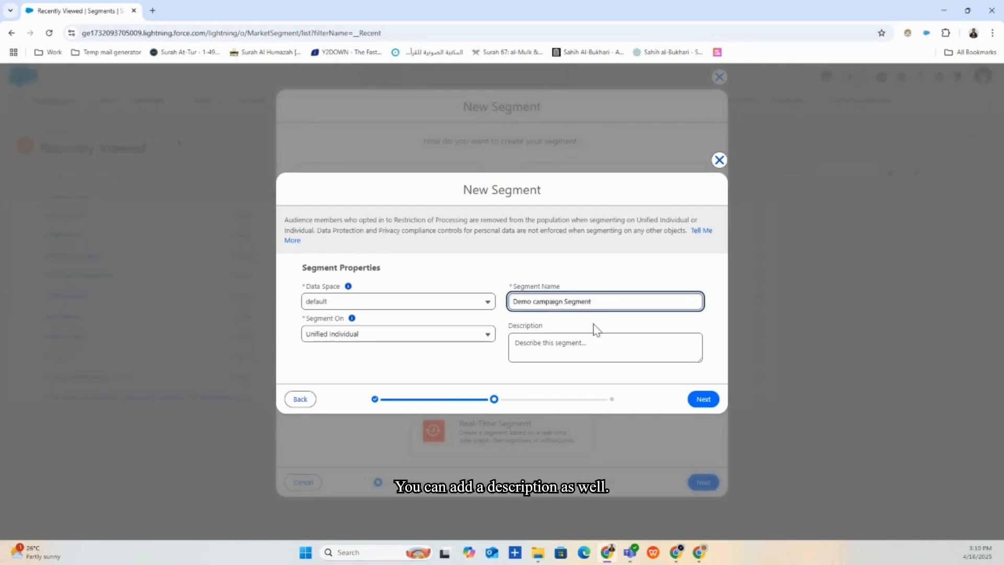
- Describe the segment as "This segment is for demo purposes" and continue to the publish settings
{"action": "left_click", "coordinate": [591, 347]}
{"action": "type", "text": "T"}
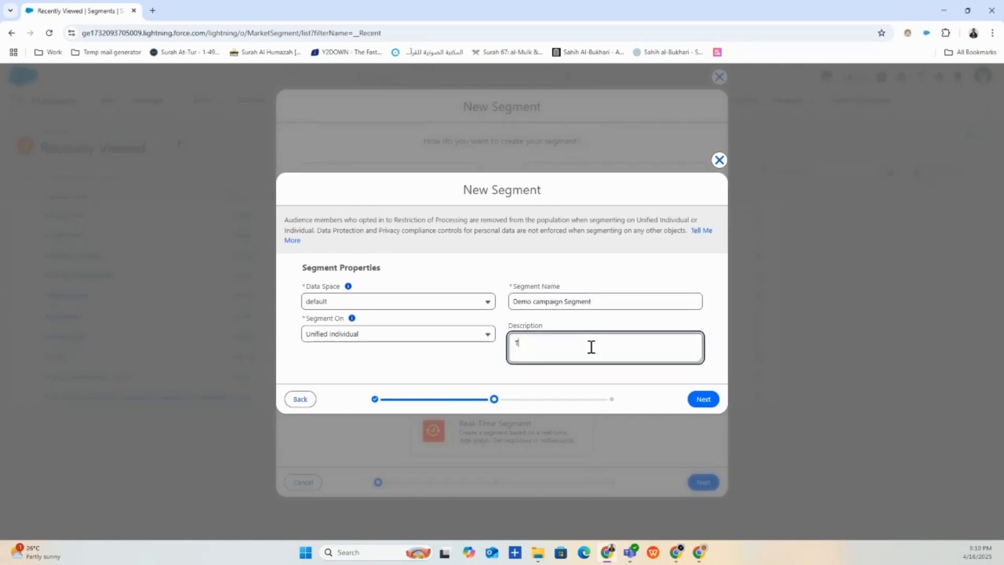
{"action": "type", "text": "his segma"}
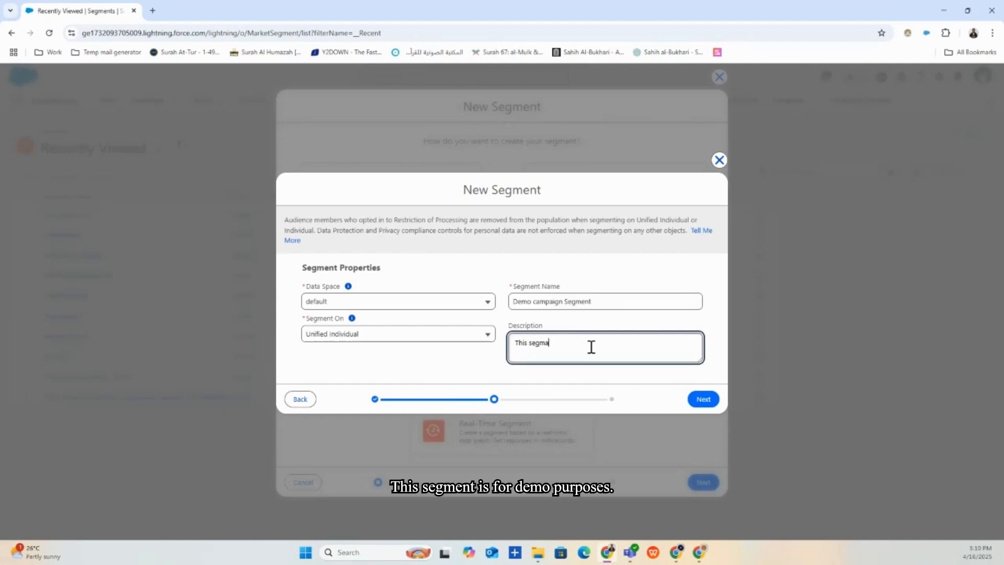
{"action": "key", "text": "BackSpace"}
{"action": "type", "text": "ent"}
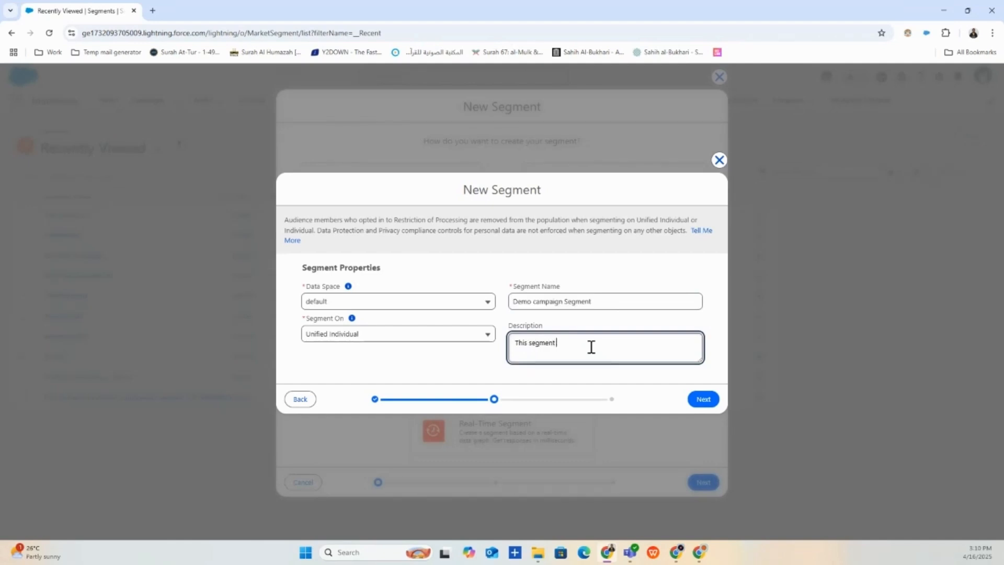
{"action": "type", "text": " is for demo purposes"}
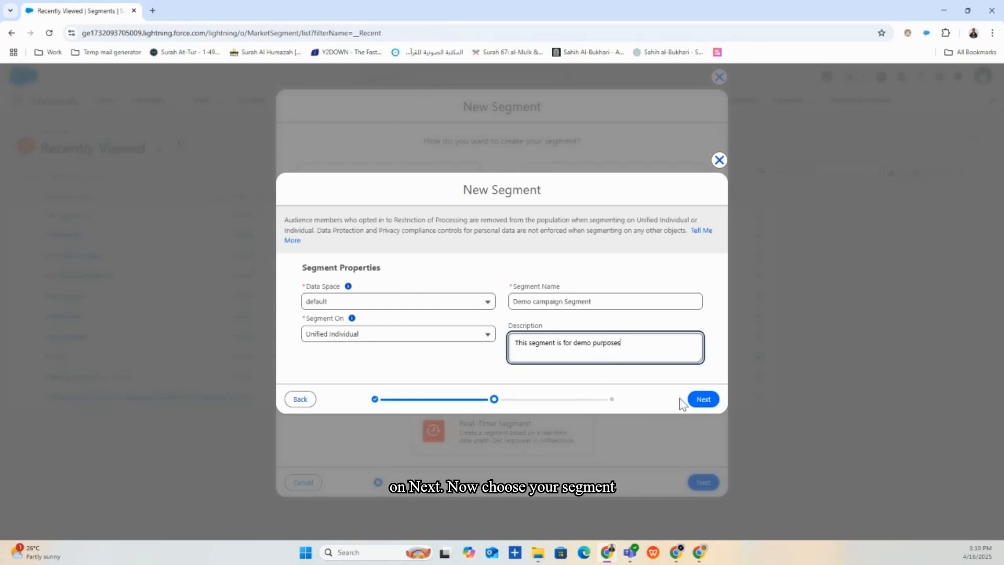
{"action": "left_click", "coordinate": [695, 399]}
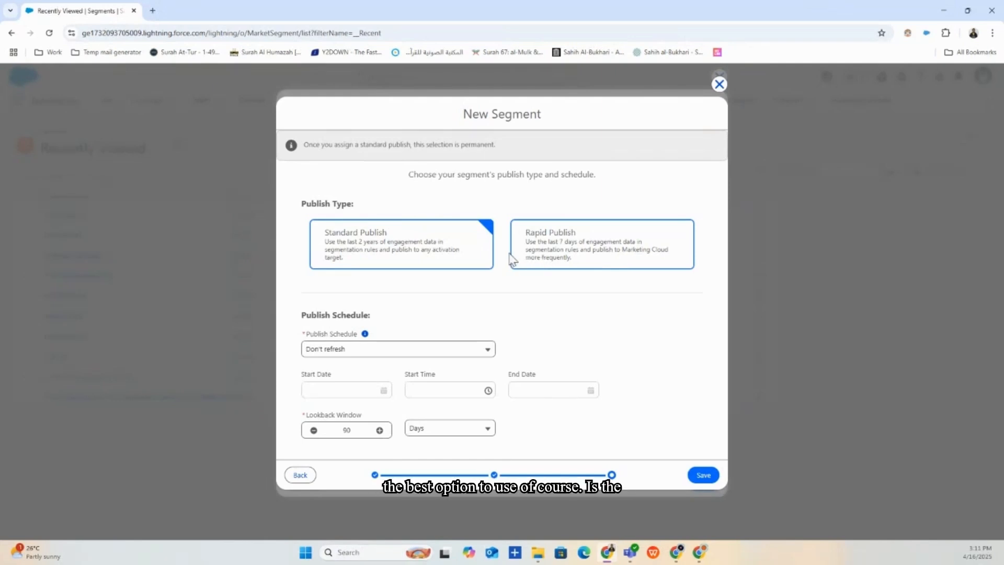
- Choose Standard Publish with the publish schedule "Don't refresh" and save the new segment
{"action": "left_click", "coordinate": [584, 265]}
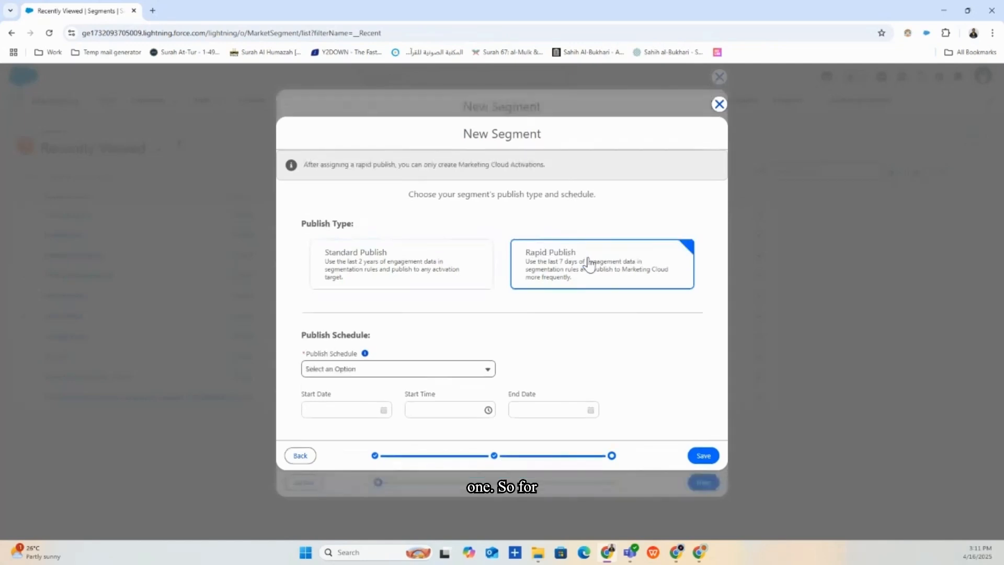
{"action": "left_click", "coordinate": [448, 257]}
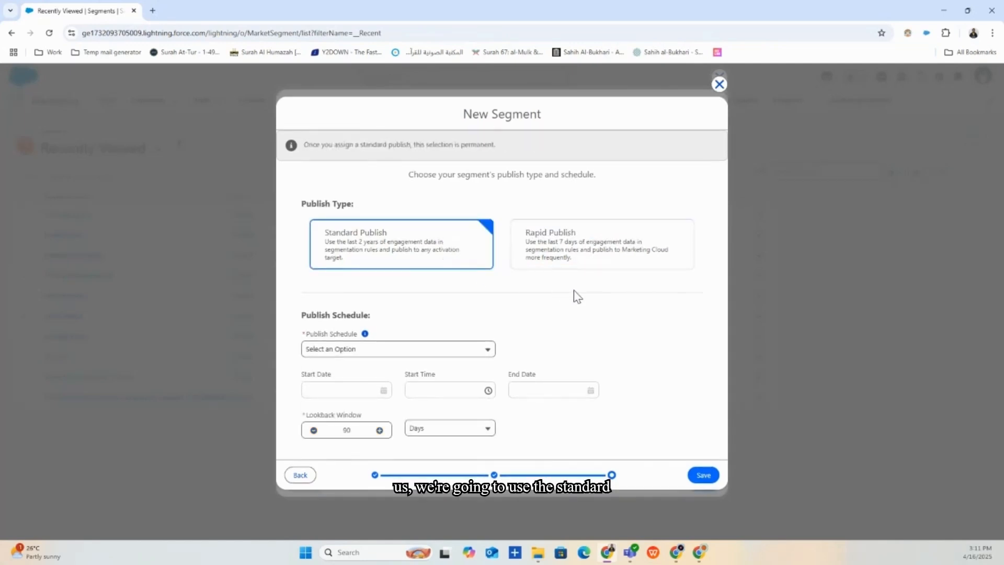
{"action": "left_click", "coordinate": [471, 349]}
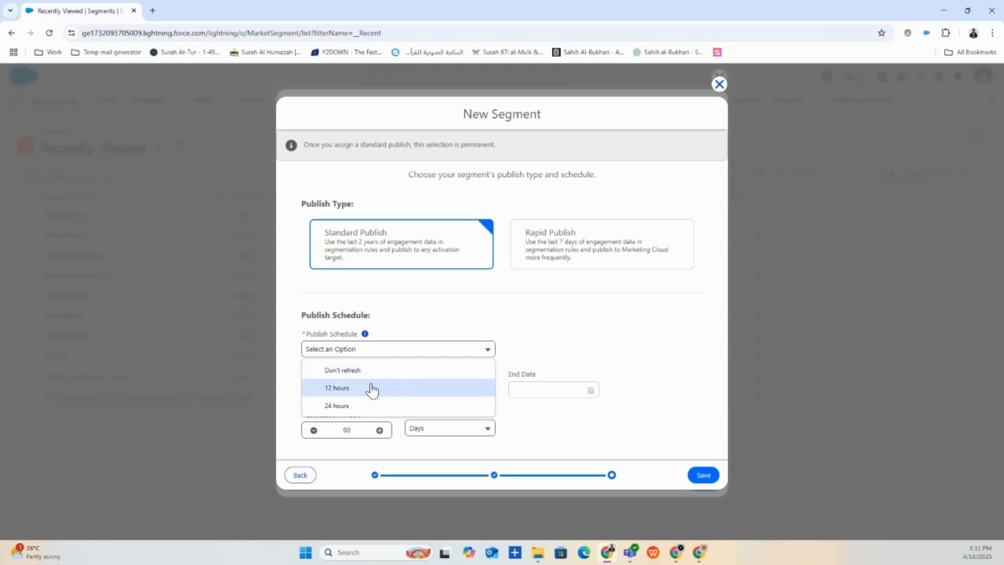
{"action": "left_click", "coordinate": [399, 369]}
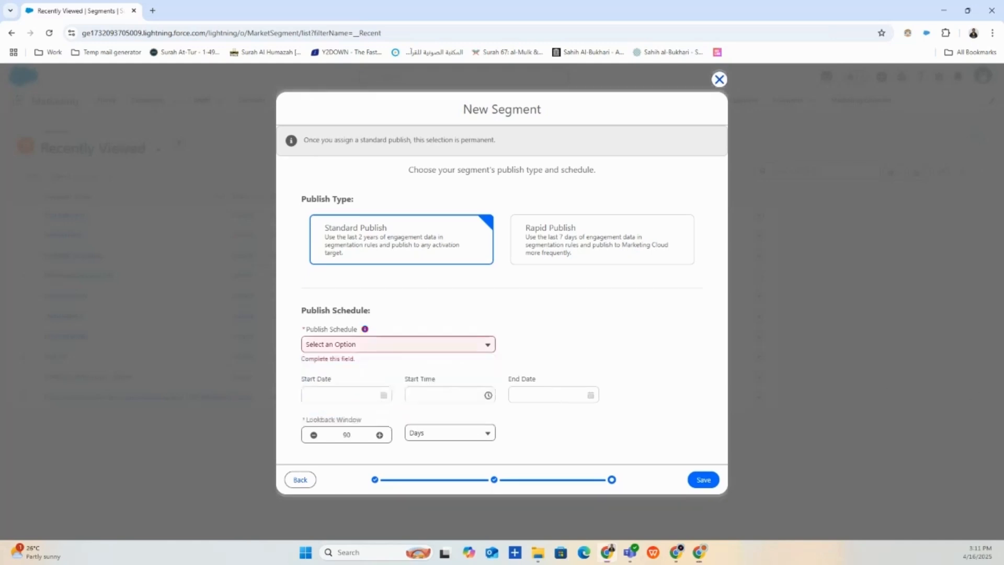
{"action": "left_click", "coordinate": [400, 351]}
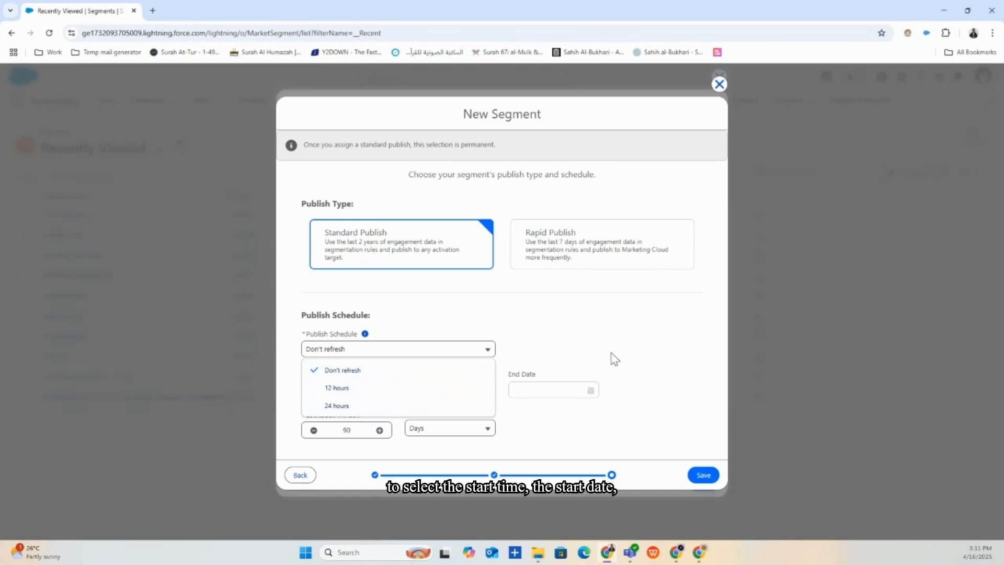
{"action": "left_click", "coordinate": [576, 335]}
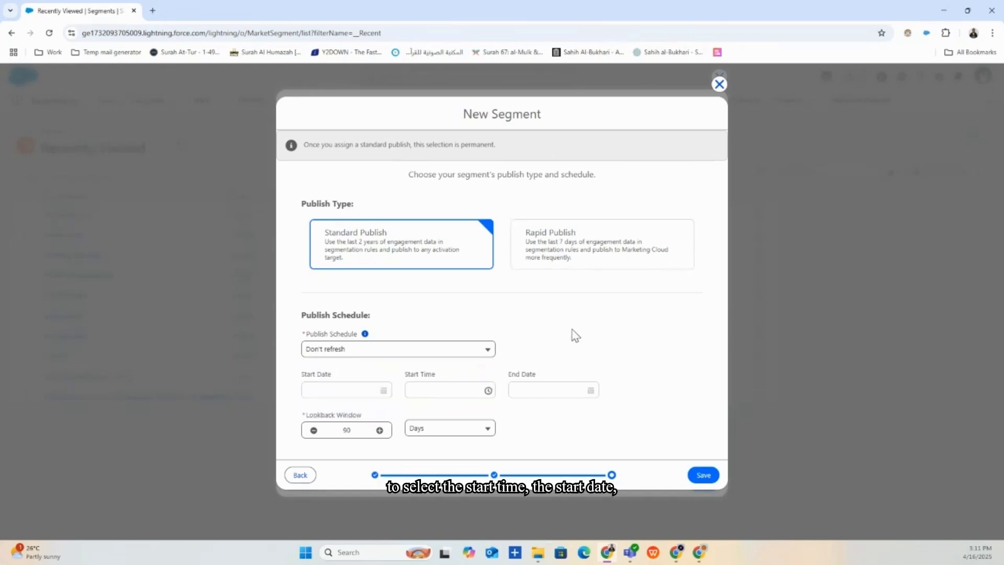
{"action": "left_click", "coordinate": [455, 357]}
{"action": "left_click", "coordinate": [416, 376]}
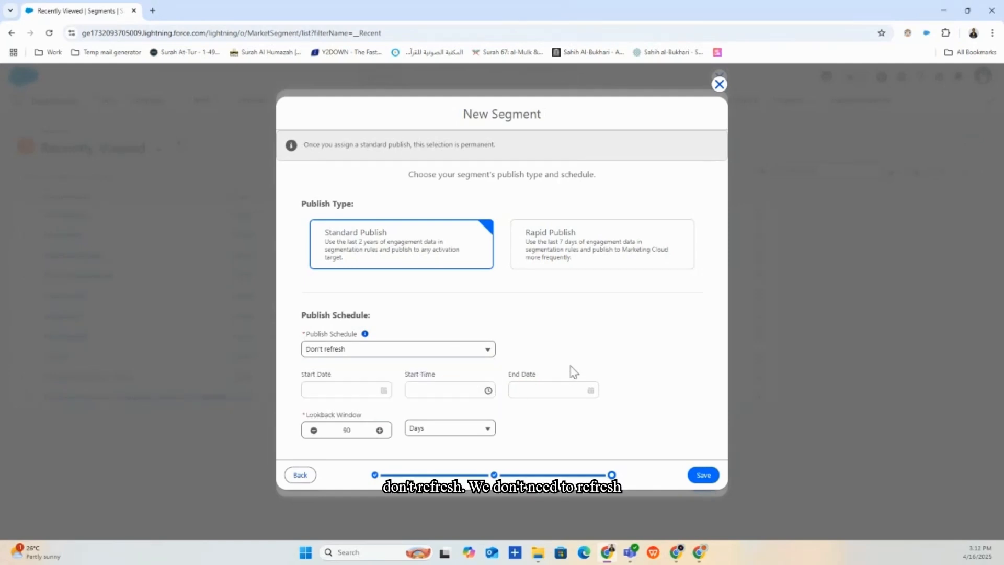
{"action": "left_click", "coordinate": [703, 477]}
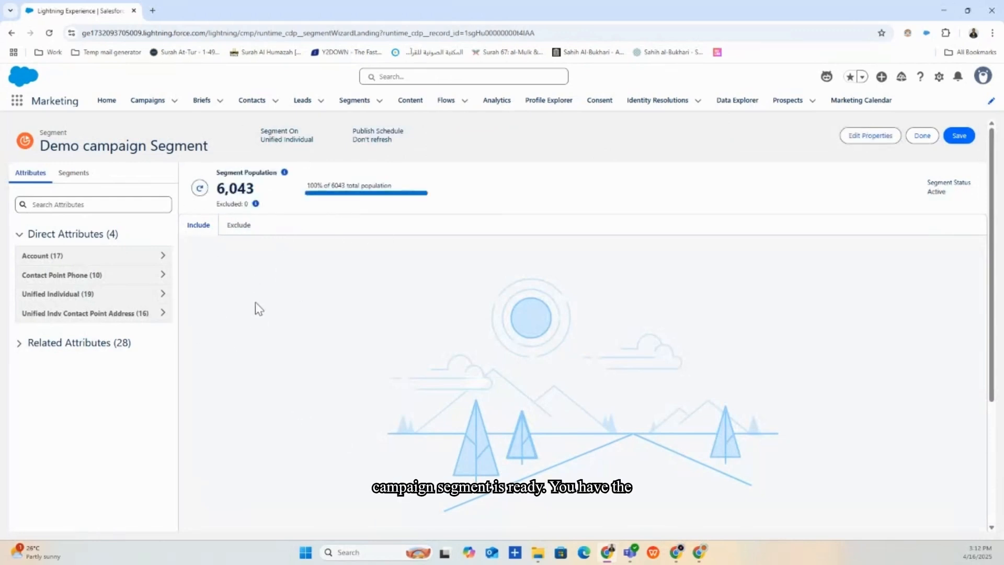
- Examine the segment population and look through the related and direct attribute groups available for filtering
{"action": "left_click_drag", "start_coordinate": [217, 172], "coordinate": [277, 204]}
{"action": "left_click", "coordinate": [283, 192]}
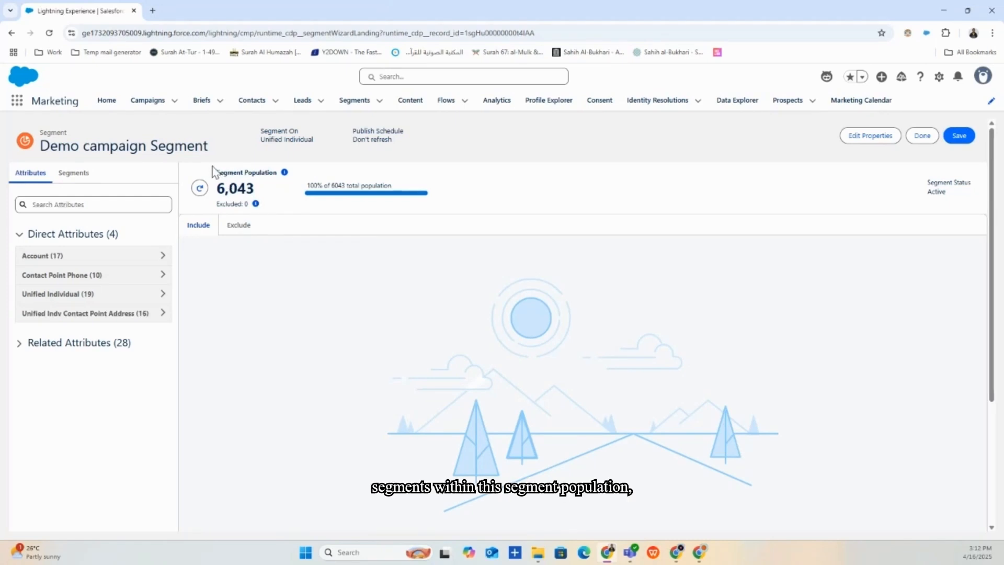
{"action": "left_click_drag", "start_coordinate": [213, 169], "coordinate": [260, 195]}
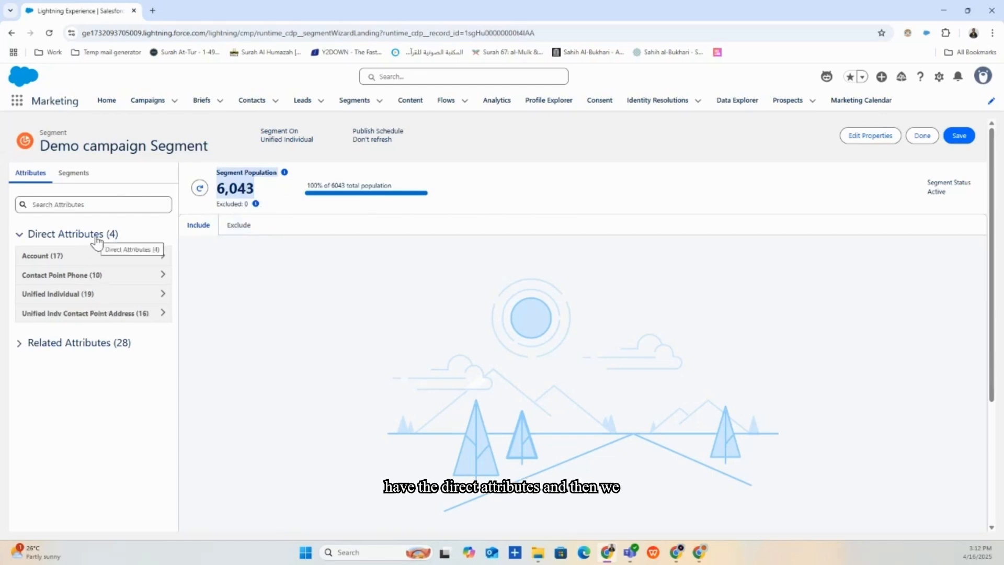
{"action": "left_click", "coordinate": [20, 345]}
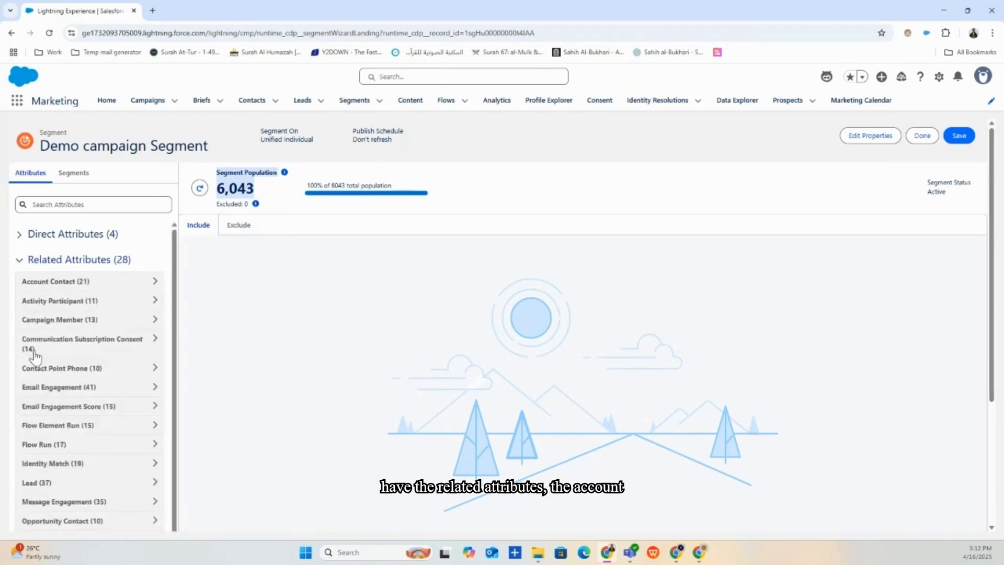
{"action": "scroll", "coordinate": [86, 392], "scroll_direction": "down", "scroll_amount": 4}
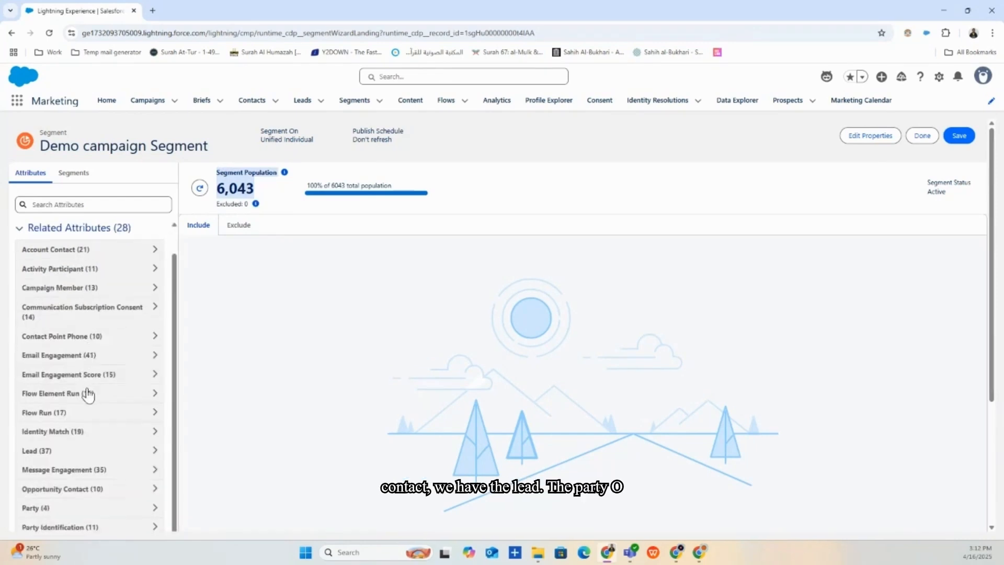
{"action": "scroll", "coordinate": [96, 393], "scroll_direction": "up", "scroll_amount": 2}
{"action": "scroll", "coordinate": [120, 340], "scroll_direction": "up", "scroll_amount": 1}
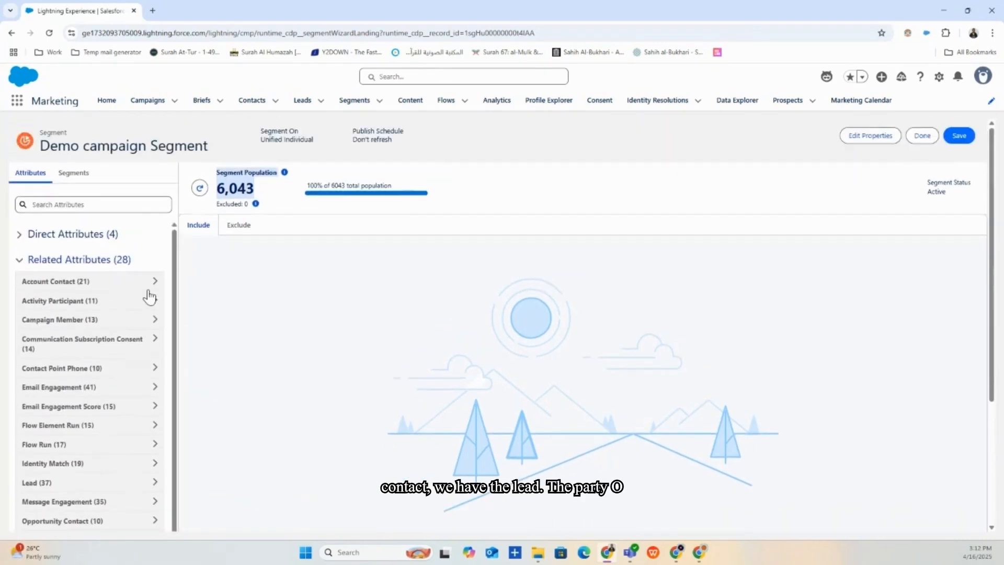
{"action": "left_click", "coordinate": [20, 235]}
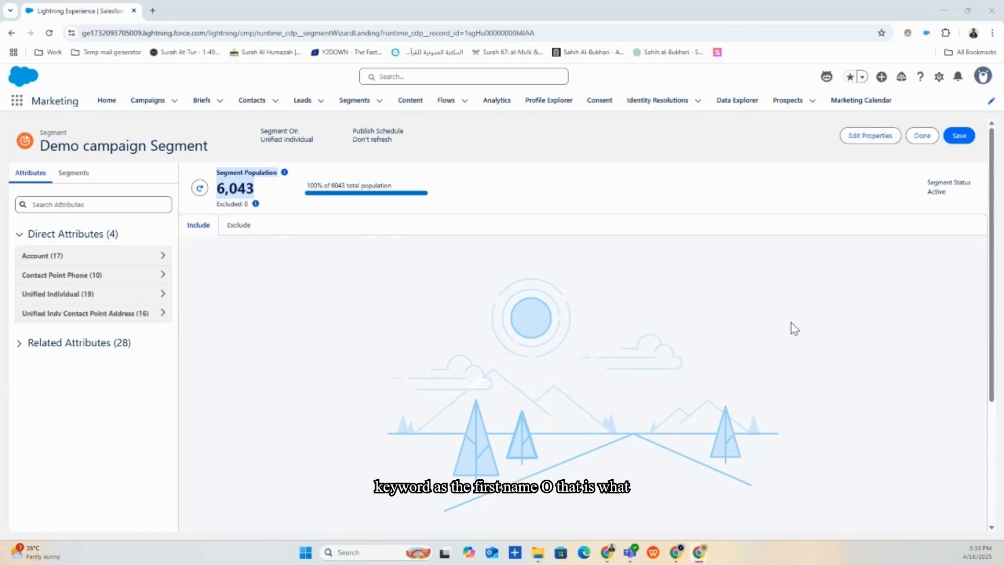
- Add the First Name attribute from Unified Individual to the segment's Include rules
{"action": "left_click", "coordinate": [102, 297]}
{"action": "scroll", "coordinate": [95, 319], "scroll_direction": "down", "scroll_amount": 3}
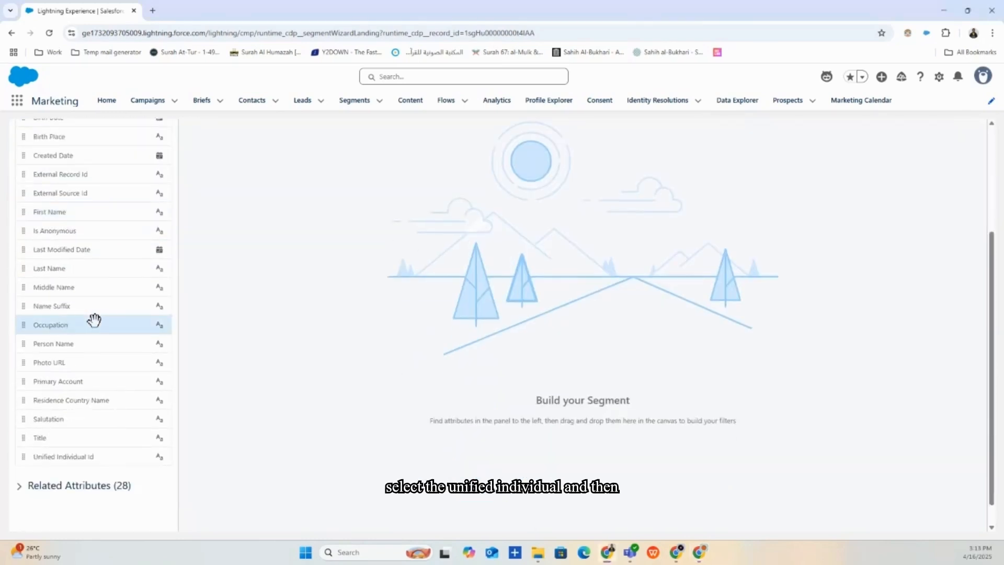
{"action": "scroll", "coordinate": [94, 320], "scroll_direction": "up", "scroll_amount": 2}
{"action": "left_click_drag", "start_coordinate": [67, 317], "coordinate": [289, 251]}
- Set the First Name filter to Contains "Test" and confirm the rule
{"action": "left_click", "coordinate": [410, 229]}
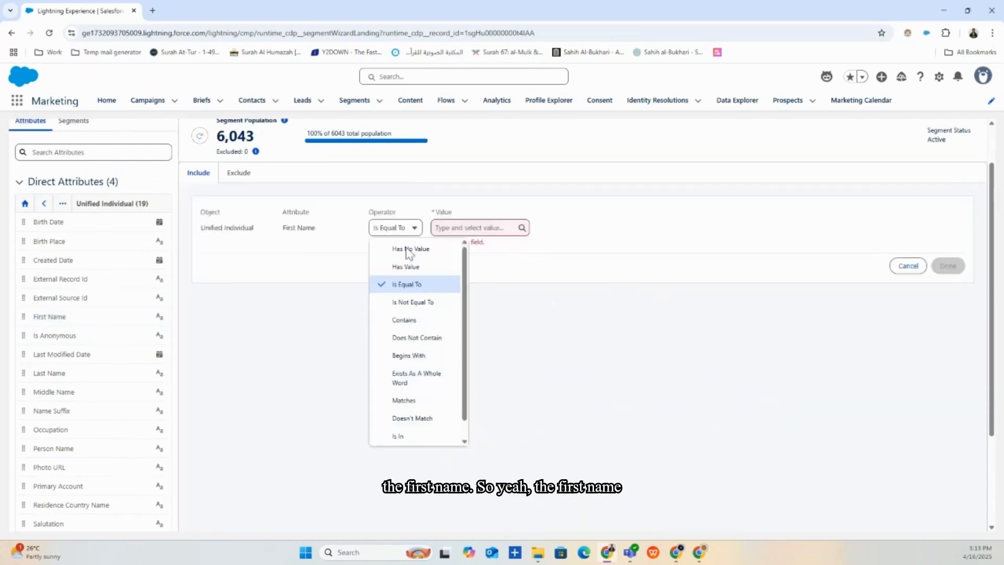
{"action": "left_click", "coordinate": [402, 320]}
{"action": "left_click", "coordinate": [445, 228]}
{"action": "type", "text": "T"}
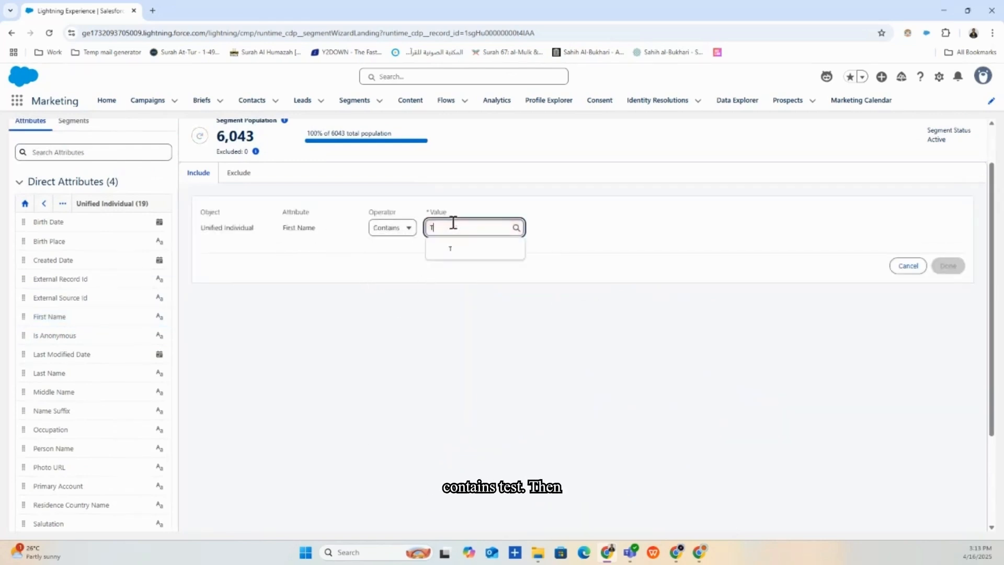
{"action": "type", "text": "est"}
{"action": "left_click", "coordinate": [515, 249]}
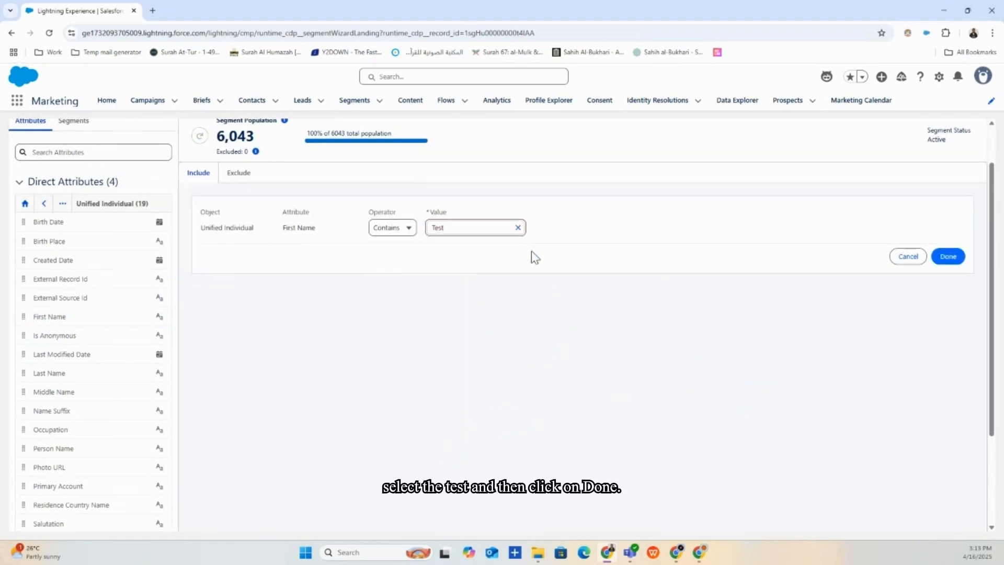
{"action": "left_click", "coordinate": [944, 256]}
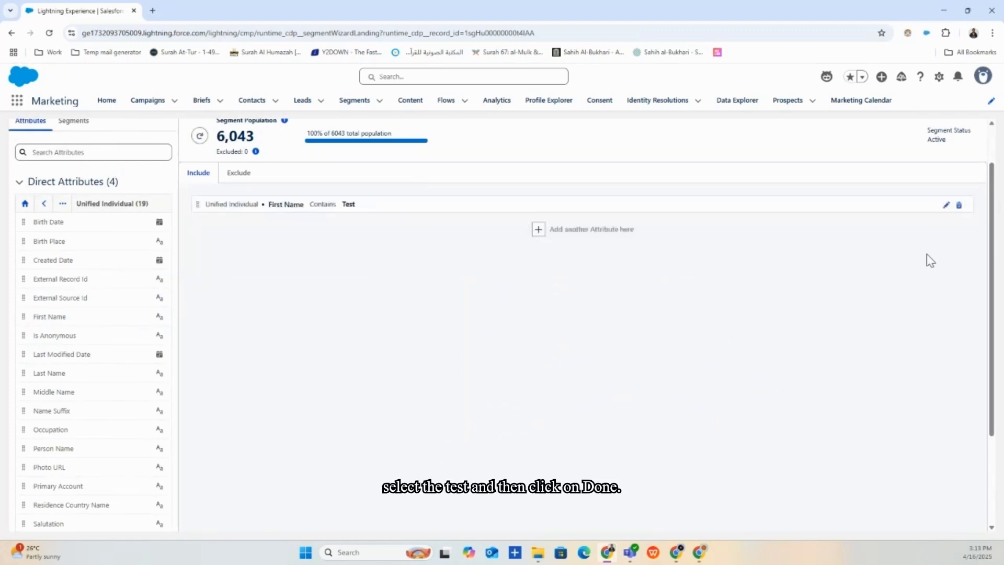
{"action": "scroll", "coordinate": [648, 267], "scroll_direction": "up", "scroll_amount": 1}
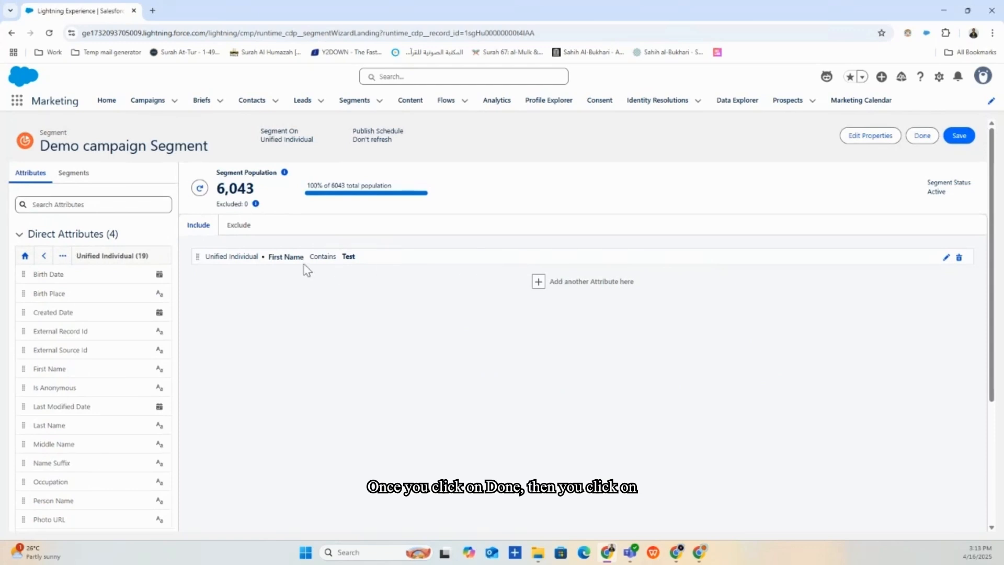
- Save the segment with its First Name rule and check the updated segment population
{"action": "left_click", "coordinate": [958, 135]}
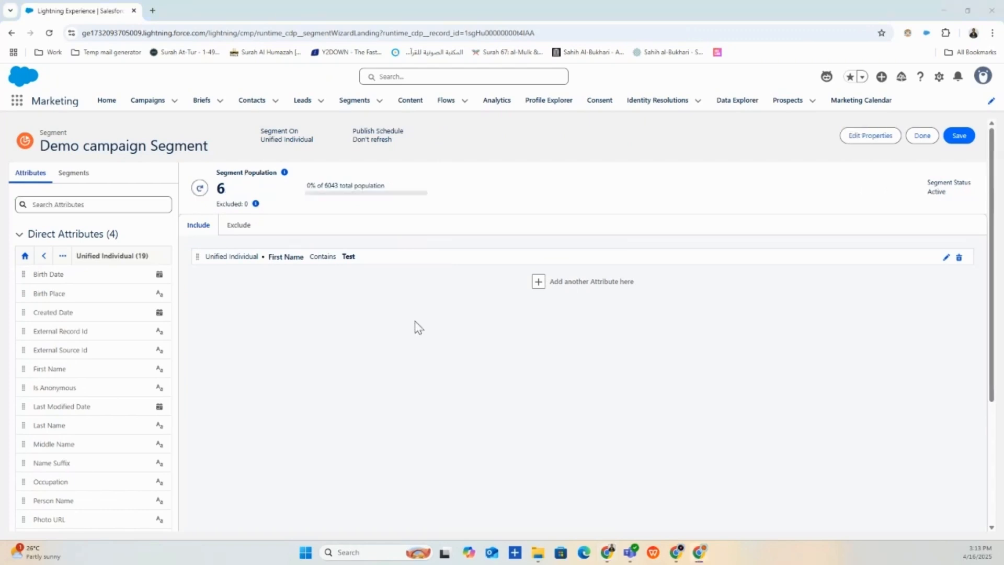
{"action": "mouse_move", "coordinate": [285, 173]}
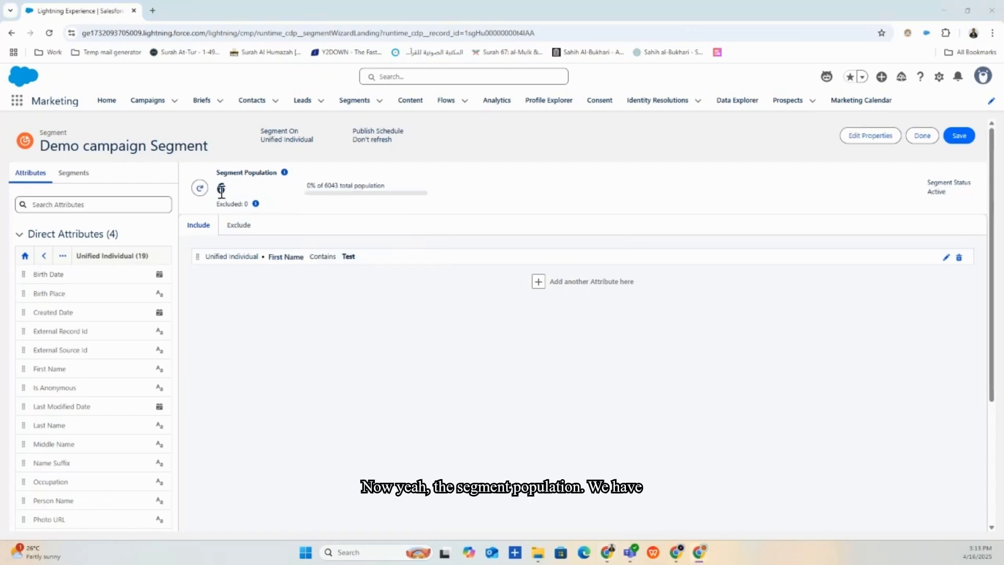
{"action": "left_click_drag", "start_coordinate": [216, 168], "coordinate": [236, 195]}
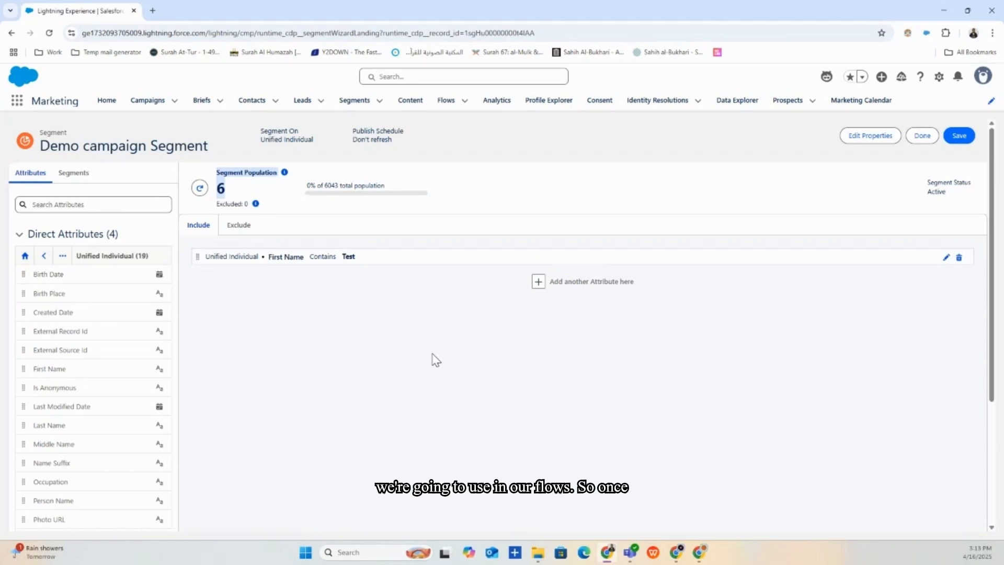
- Start a new campaign with the Parent Campaign record type and name it "Demo Campaign1"
{"action": "left_click", "coordinate": [145, 100]}
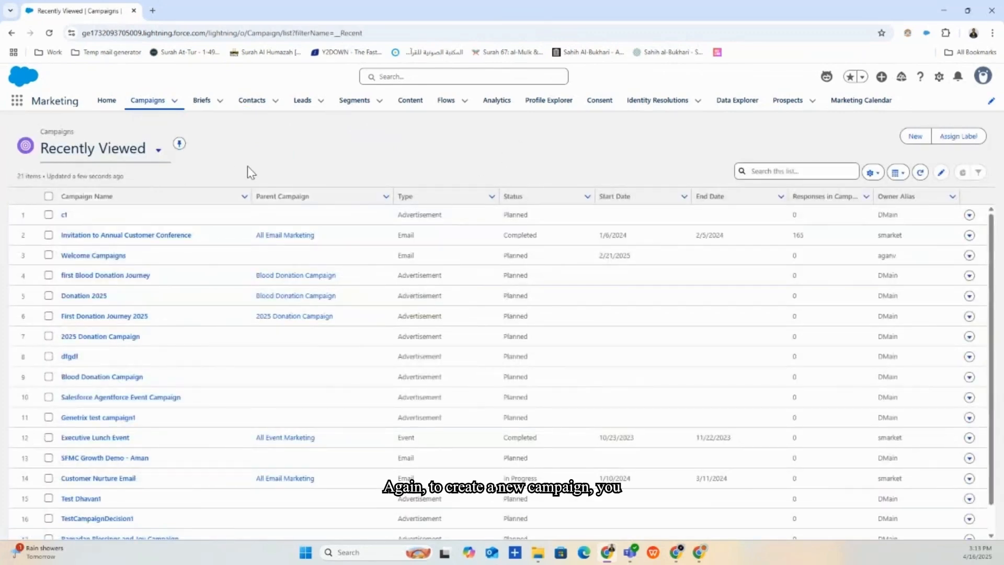
{"action": "left_click", "coordinate": [922, 139]}
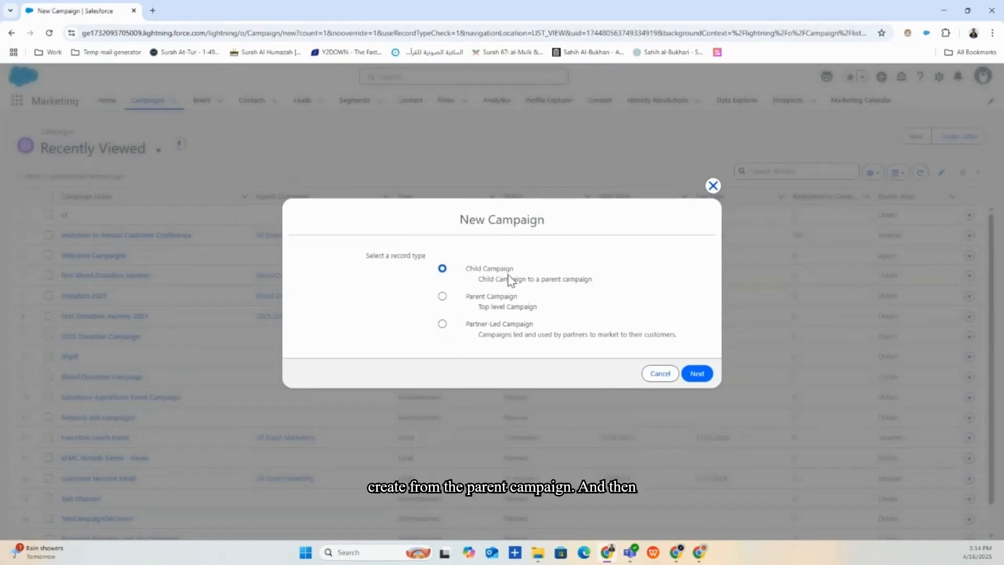
{"action": "left_click", "coordinate": [496, 301]}
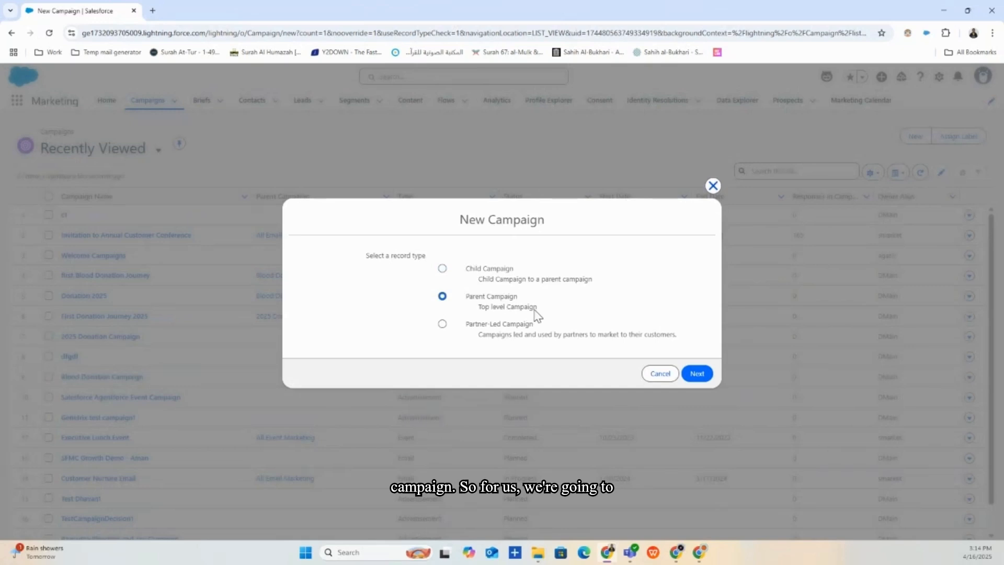
{"action": "left_click", "coordinate": [697, 374]}
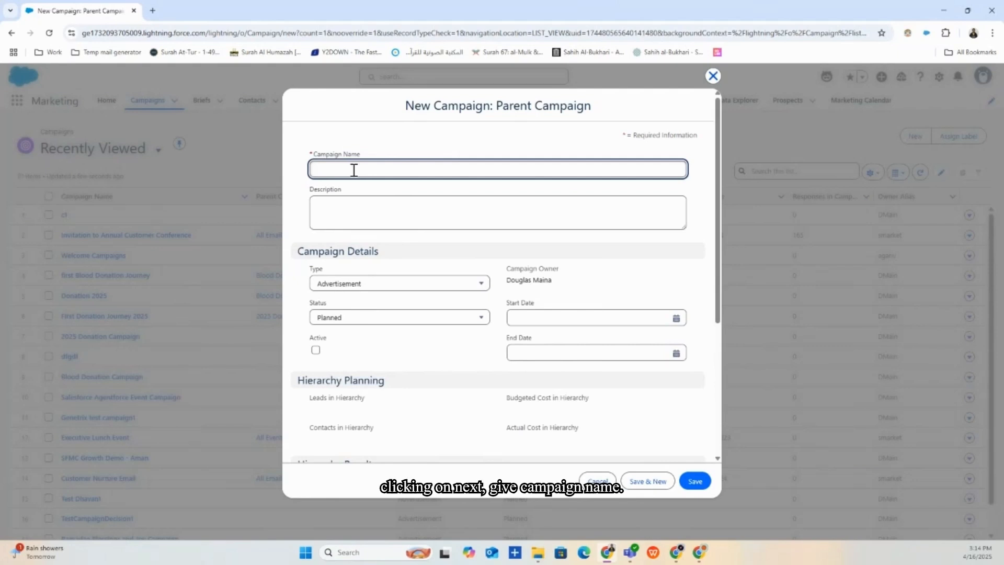
{"action": "type", "text": "Deo"}
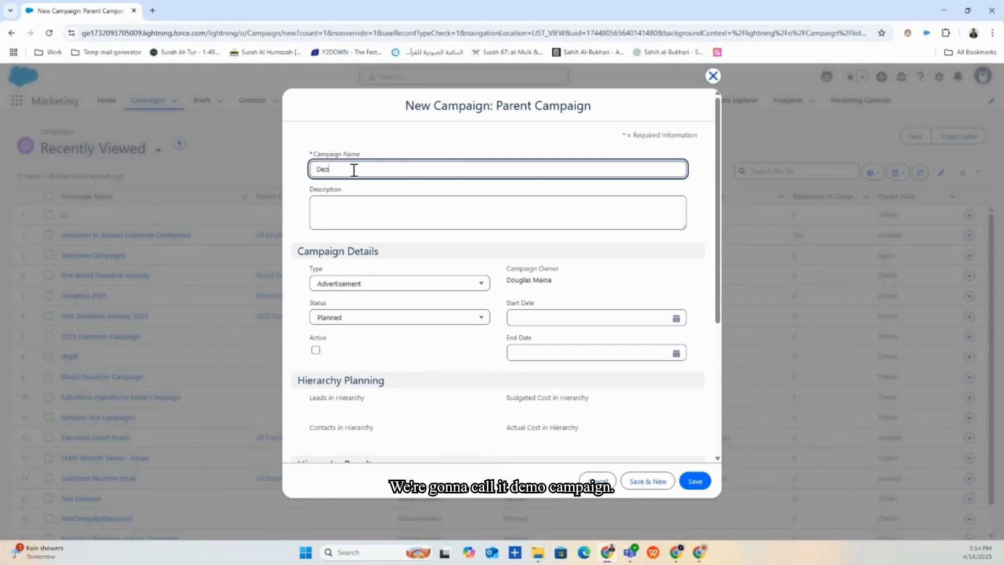
{"action": "type", "text": "o Campaign1"}
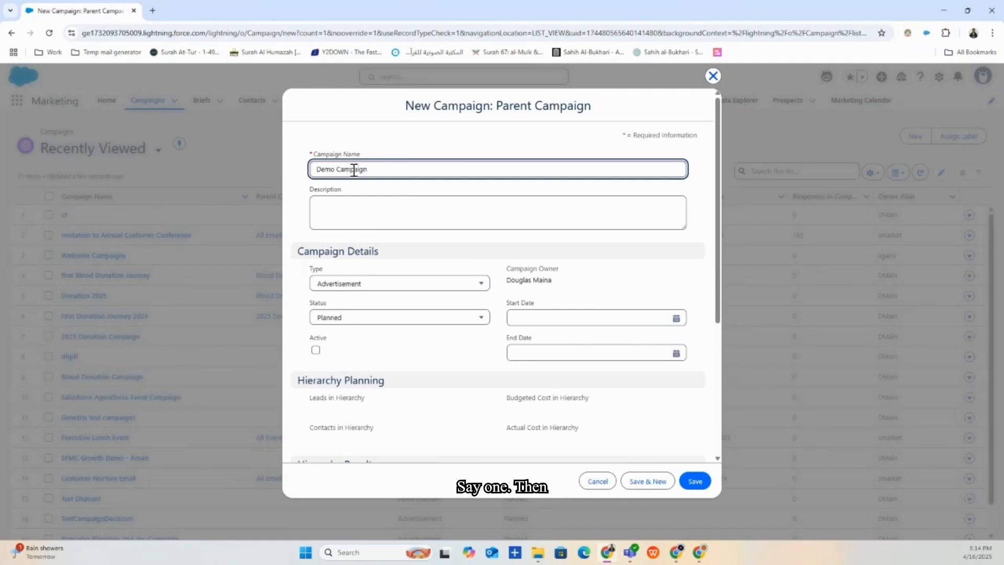
- Leave the description empty and set the campaign's type to Email
{"action": "left_click", "coordinate": [389, 213]}
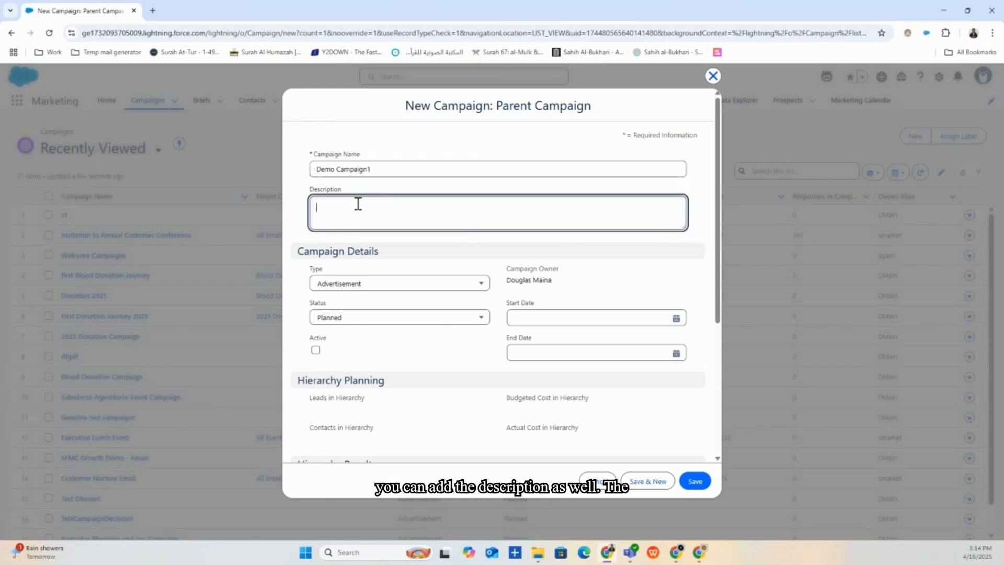
{"action": "scroll", "coordinate": [358, 206], "scroll_direction": "down", "scroll_amount": 2}
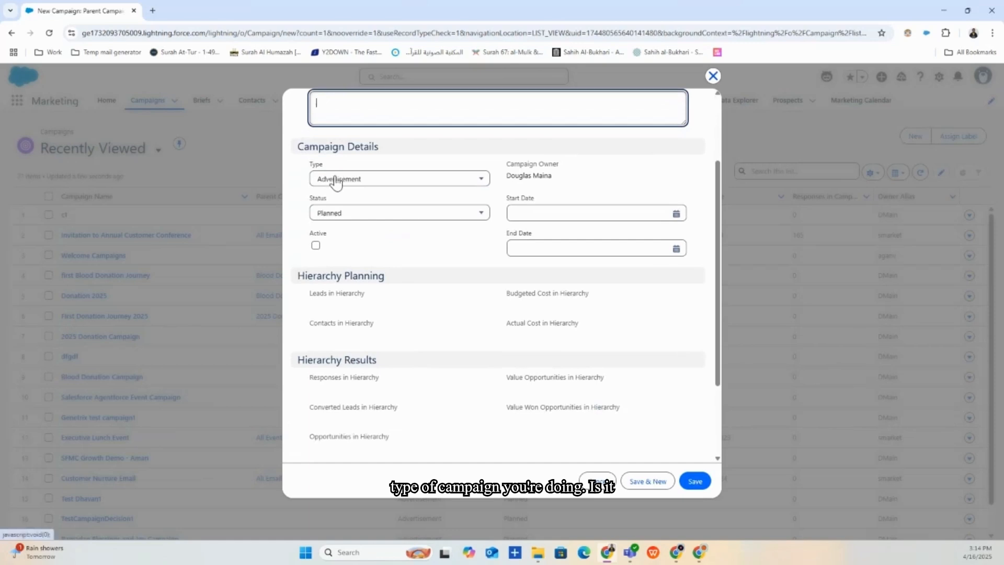
{"action": "left_click", "coordinate": [336, 180]}
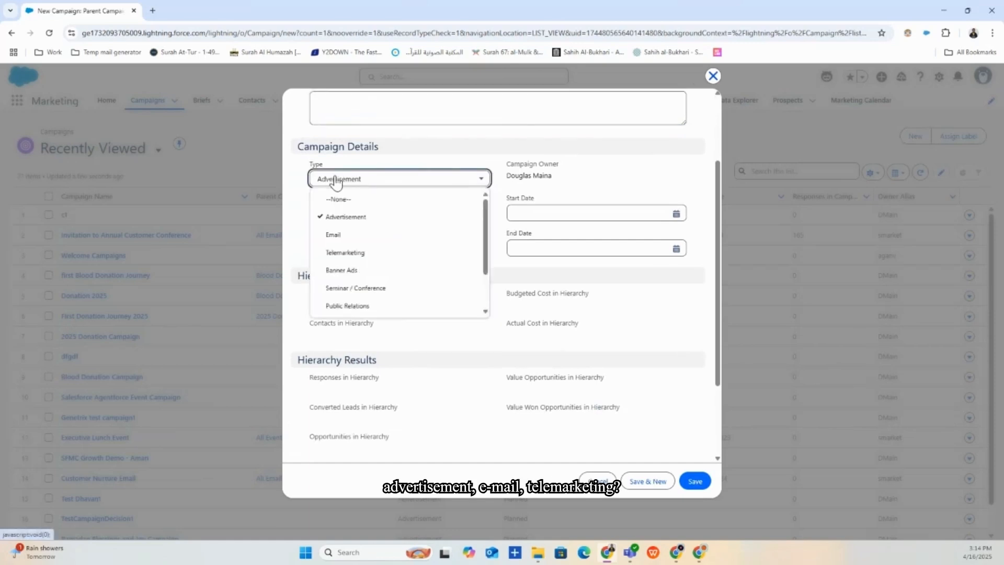
{"action": "scroll", "coordinate": [393, 277], "scroll_direction": "down", "scroll_amount": 1}
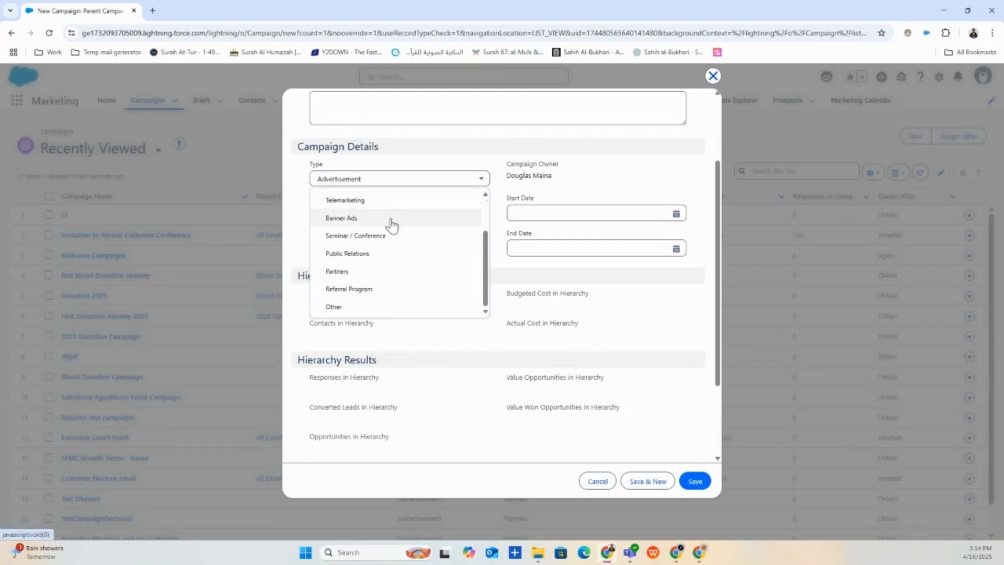
{"action": "scroll", "coordinate": [392, 224], "scroll_direction": "up", "scroll_amount": 1}
{"action": "scroll", "coordinate": [393, 226], "scroll_direction": "down", "scroll_amount": 1}
{"action": "scroll", "coordinate": [385, 236], "scroll_direction": "up", "scroll_amount": 1}
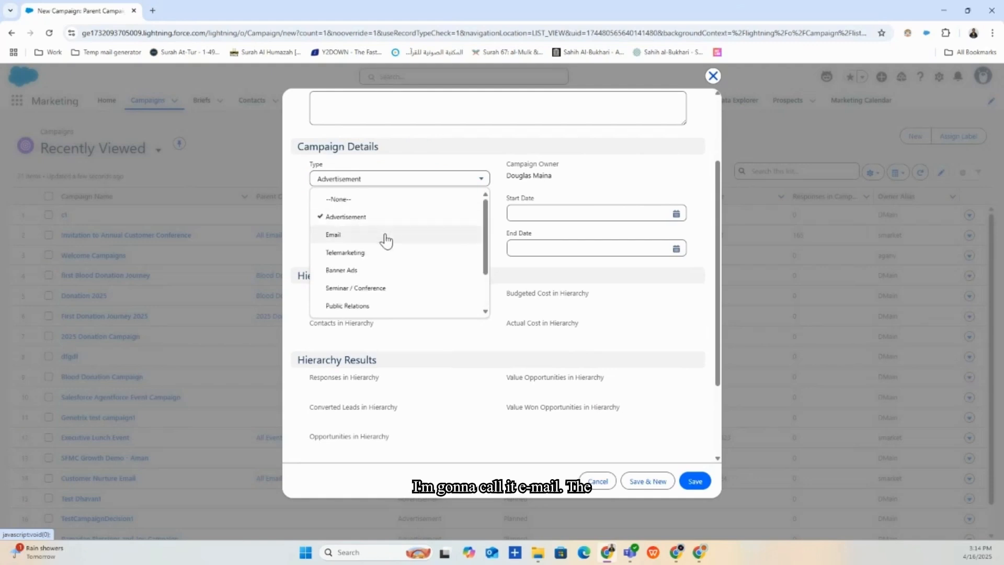
{"action": "left_click", "coordinate": [358, 232]}
{"action": "left_click", "coordinate": [581, 184]}
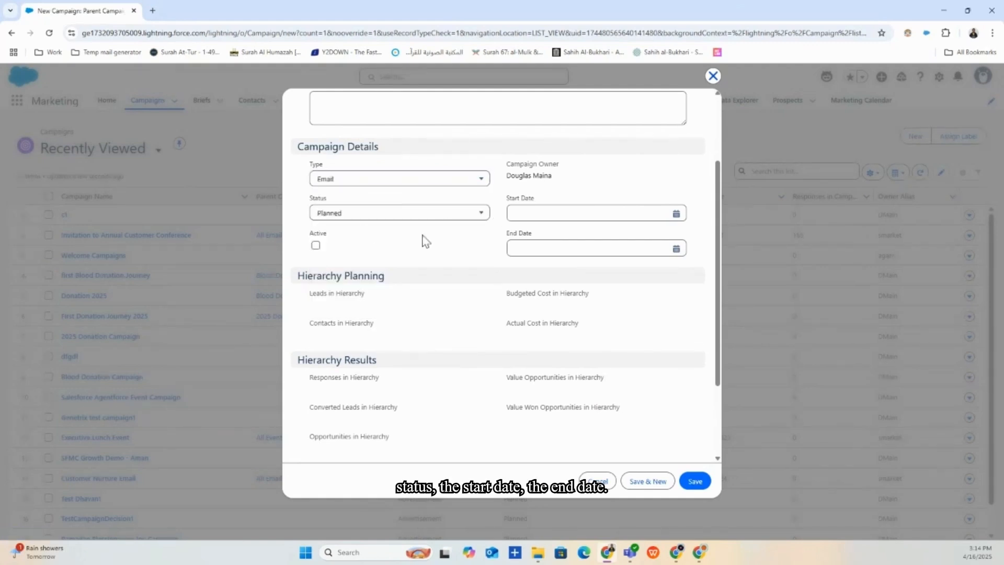
- Keep the campaign's status as Planned and save the new parent campaign
{"action": "left_click", "coordinate": [414, 214]}
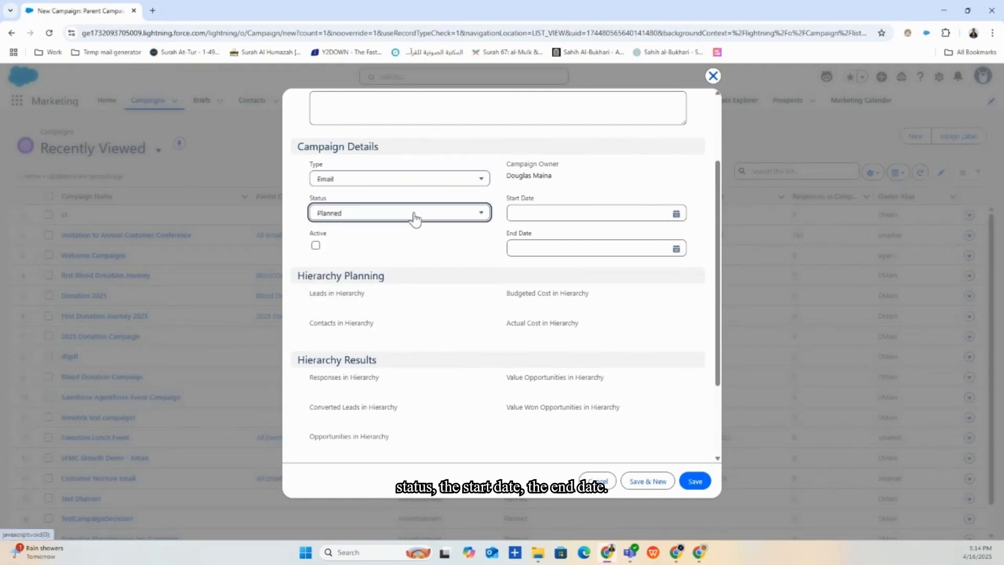
{"action": "left_click", "coordinate": [585, 194]}
{"action": "scroll", "coordinate": [444, 291], "scroll_direction": "down", "scroll_amount": 1}
{"action": "scroll", "coordinate": [444, 291], "scroll_direction": "down", "scroll_amount": 1}
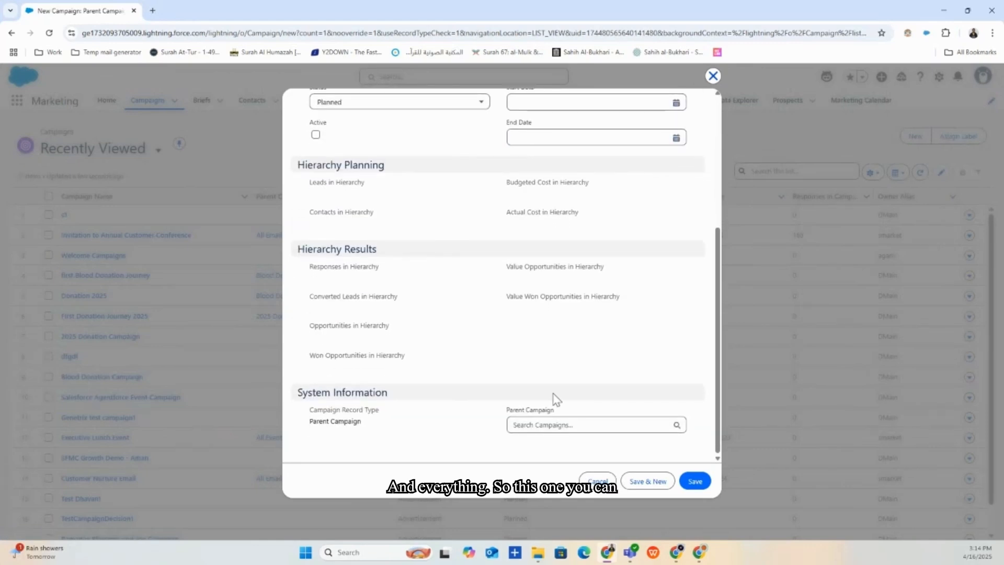
{"action": "left_click", "coordinate": [694, 482]}
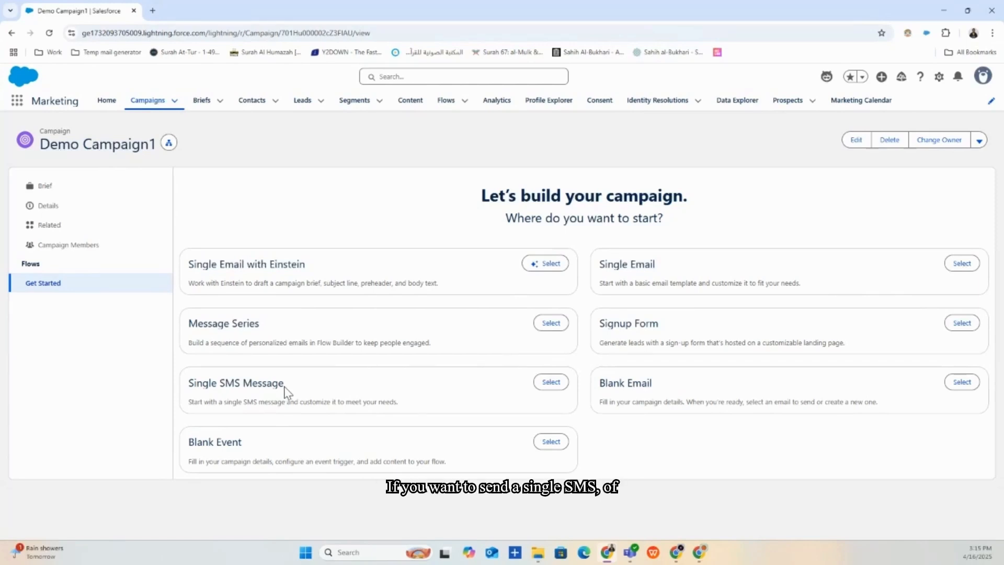
- Build the campaign as a Message Series and review the flow's schedule, start trigger, email and wait sections
{"action": "left_click", "coordinate": [543, 325]}
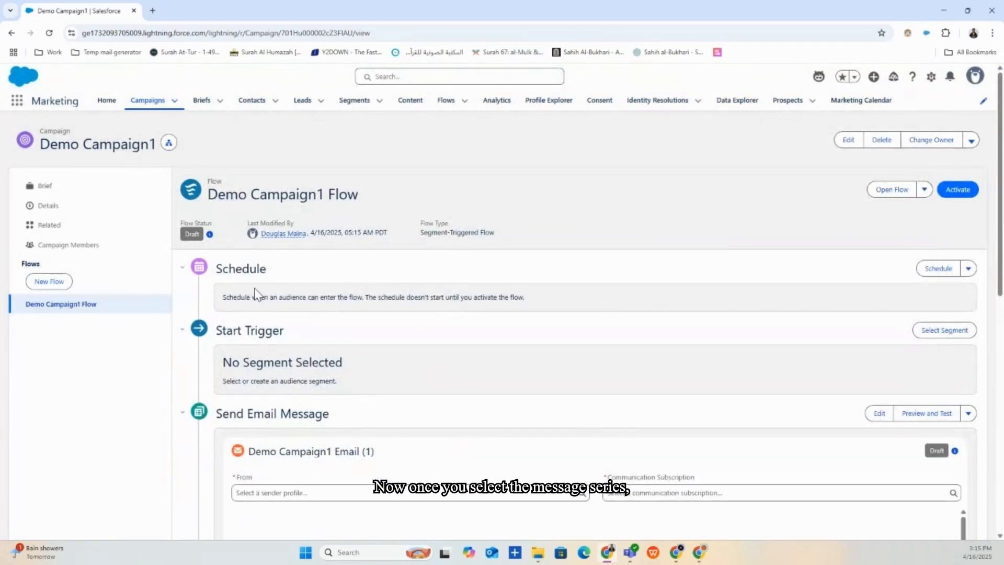
{"action": "scroll", "coordinate": [254, 287], "scroll_direction": "down", "scroll_amount": 1}
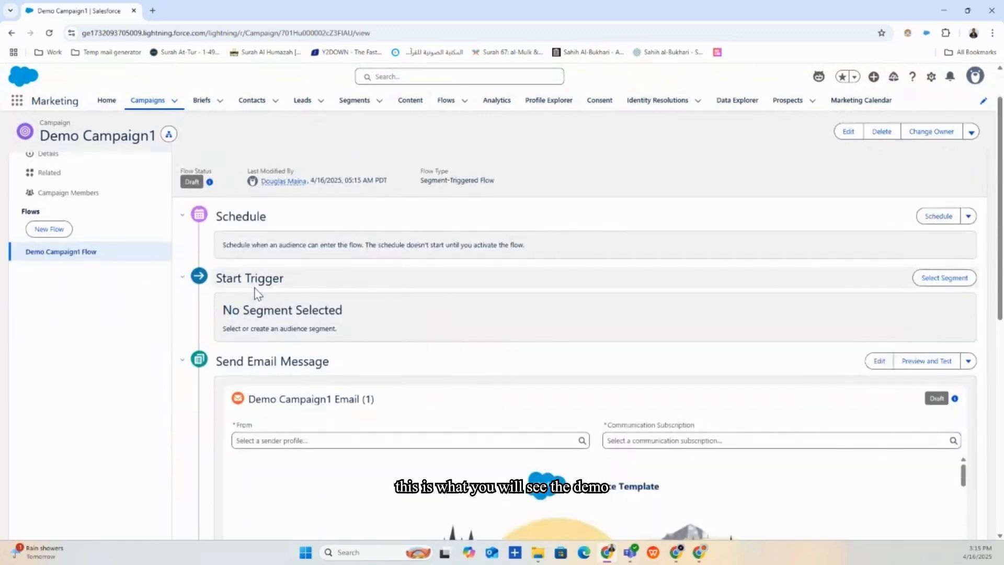
{"action": "scroll", "coordinate": [258, 291], "scroll_direction": "up", "scroll_amount": 1}
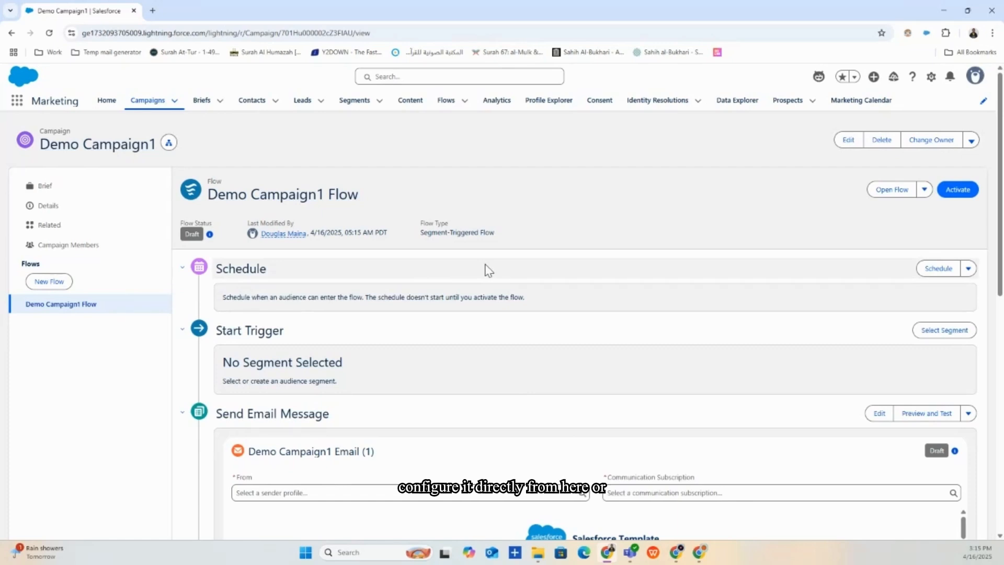
{"action": "scroll", "coordinate": [489, 277], "scroll_direction": "down", "scroll_amount": 10}
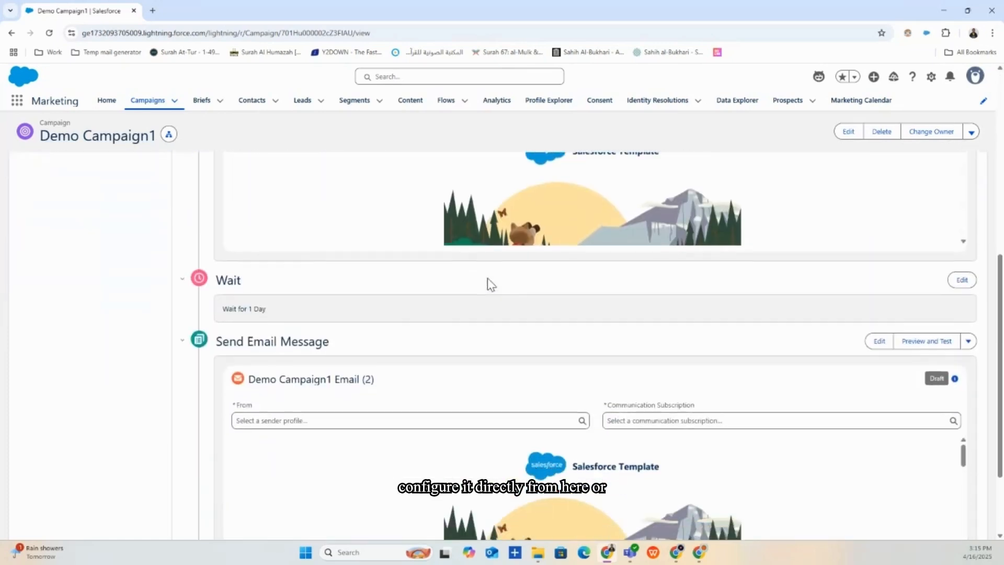
{"action": "scroll", "coordinate": [600, 431], "scroll_direction": "down", "scroll_amount": 3}
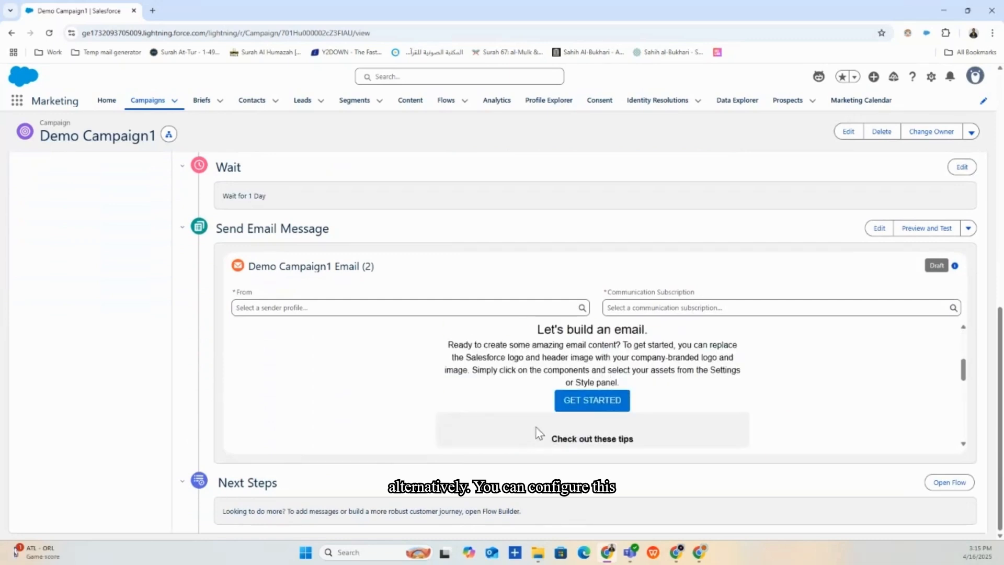
{"action": "scroll", "coordinate": [432, 380], "scroll_direction": "up", "scroll_amount": 3}
{"action": "scroll", "coordinate": [553, 250], "scroll_direction": "up", "scroll_amount": 8}
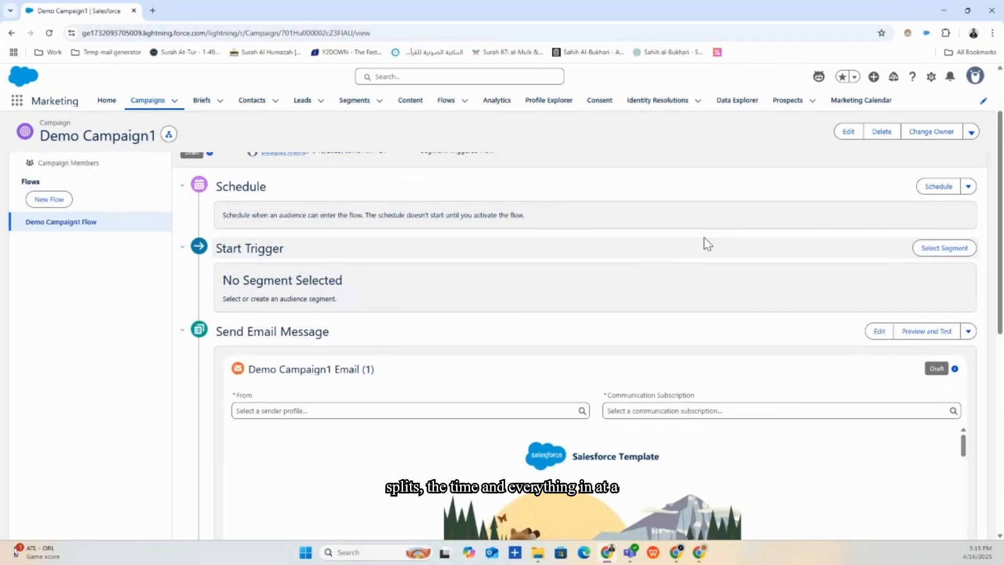
{"action": "scroll", "coordinate": [732, 240], "scroll_direction": "up", "scroll_amount": 2}
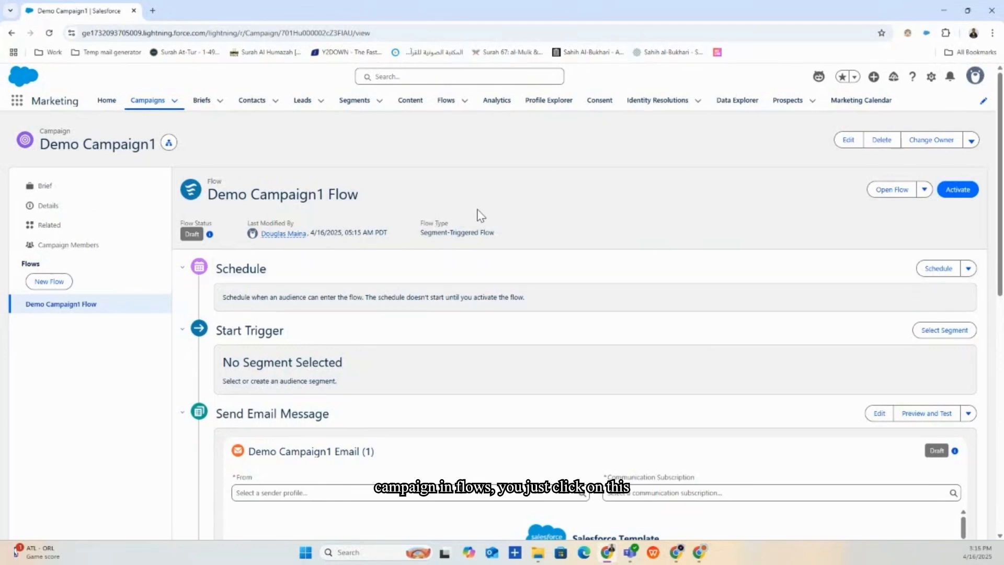
- Open the campaign flow in Flow Builder without the Einstein and error panels and bring up the Start element's schedule settings
{"action": "left_click", "coordinate": [895, 190]}
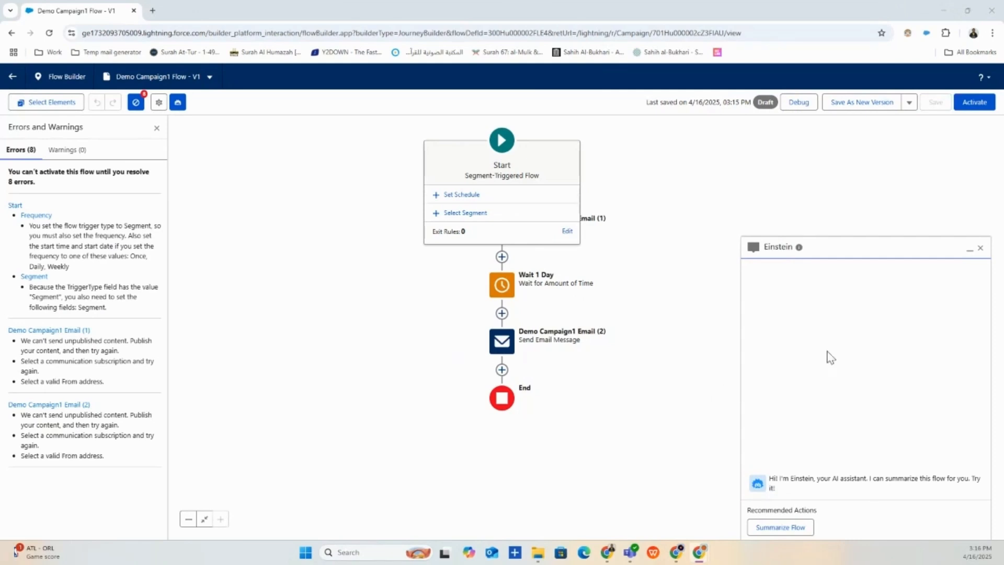
{"action": "left_click", "coordinate": [979, 250]}
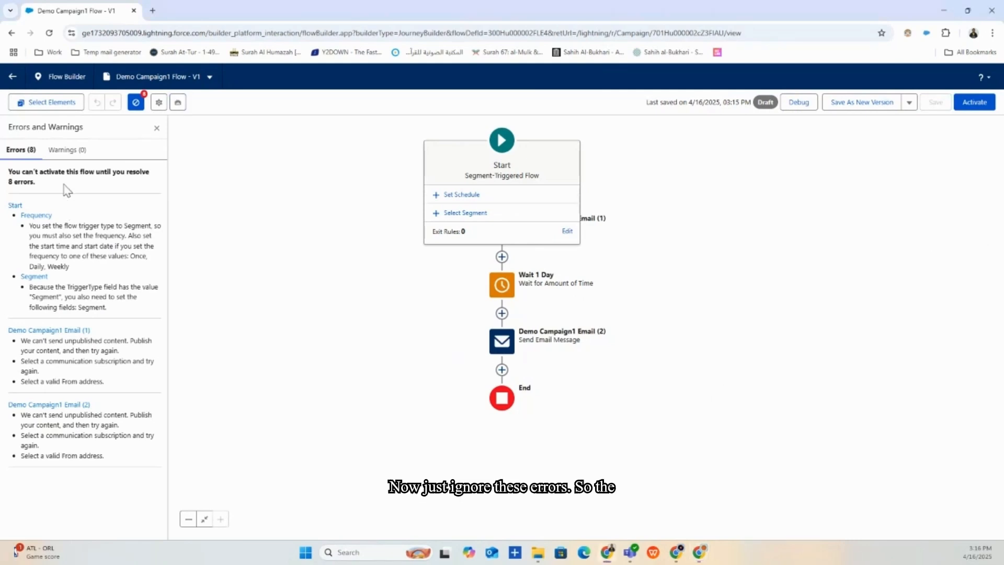
{"action": "left_click", "coordinate": [156, 128]}
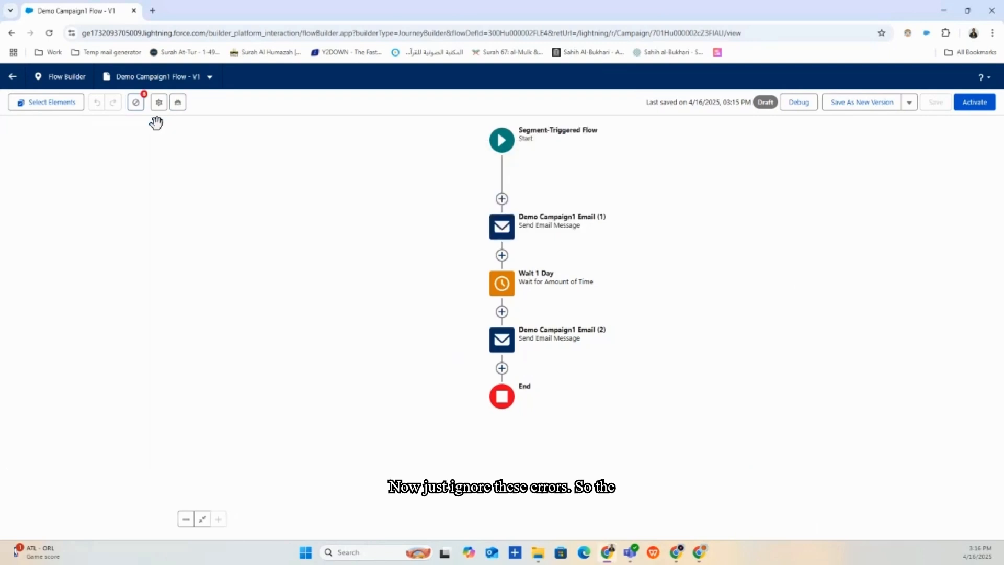
{"action": "left_click", "coordinate": [500, 142]}
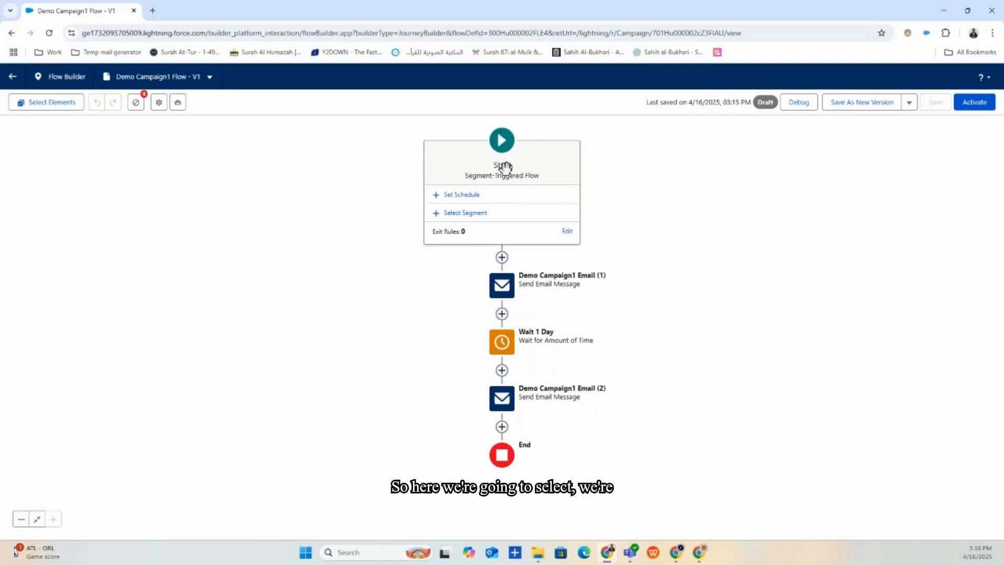
{"action": "left_click", "coordinate": [463, 196]}
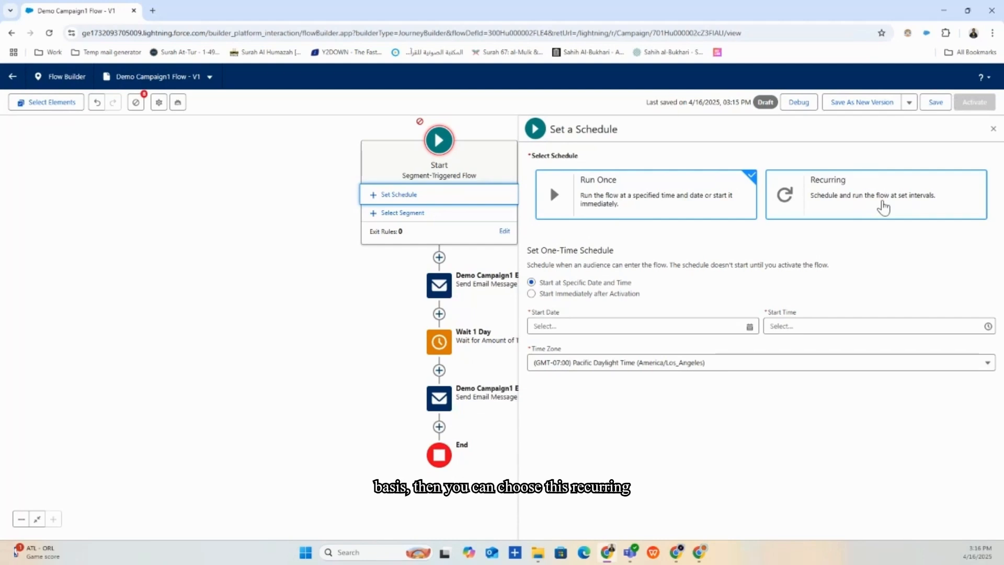
- Try a recurring schedule for the flow, switching its repeat interval to Weekly and back to Daily
{"action": "left_click", "coordinate": [839, 199]}
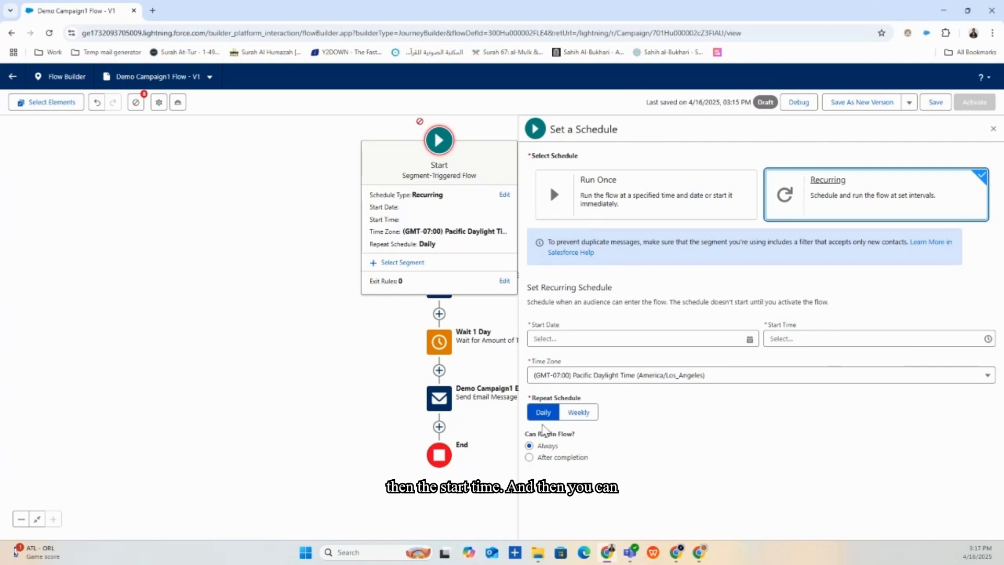
{"action": "left_click", "coordinate": [569, 413]}
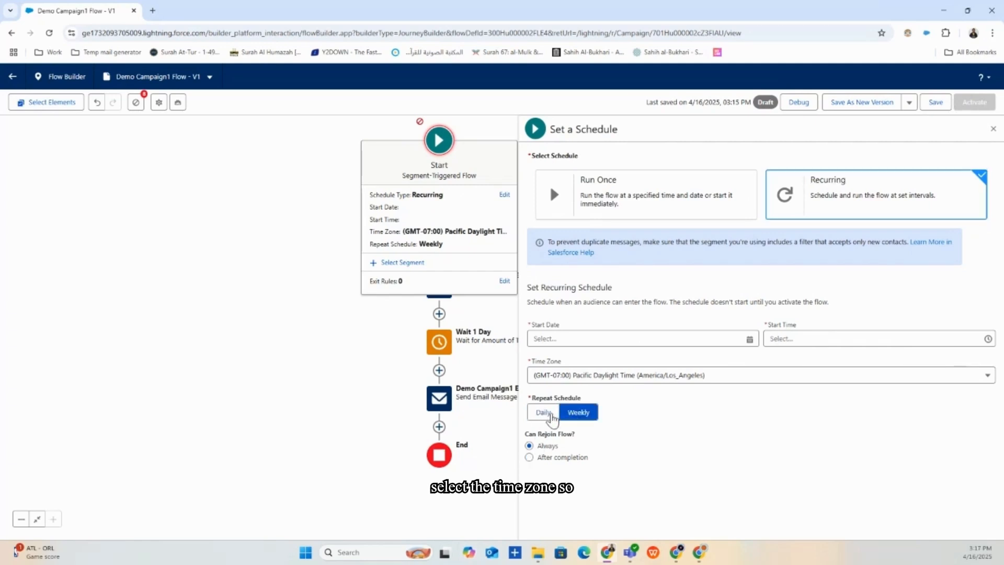
{"action": "left_click", "coordinate": [546, 413]}
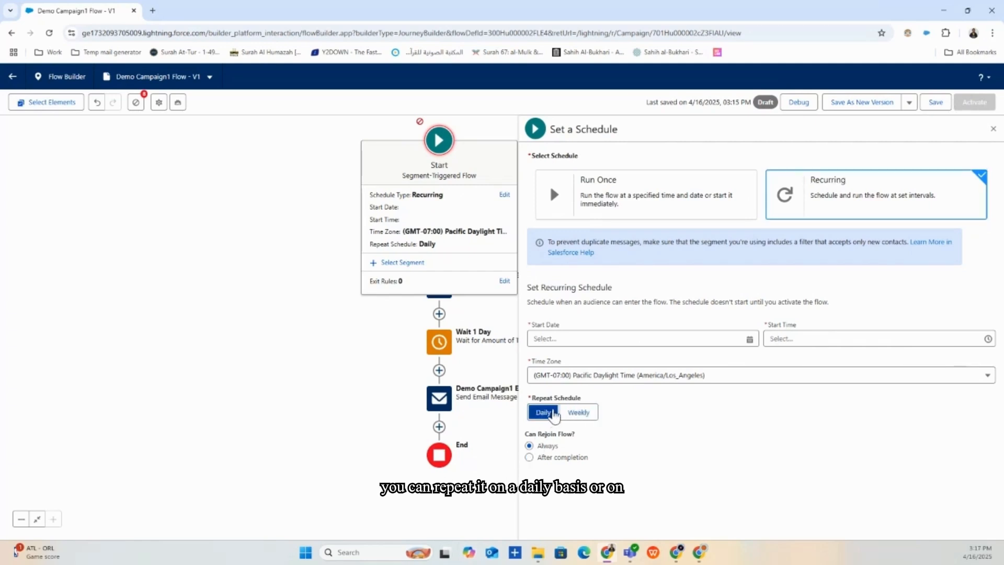
- Set the flow's schedule to Run Once, starting immediately after activation
{"action": "left_click", "coordinate": [671, 202]}
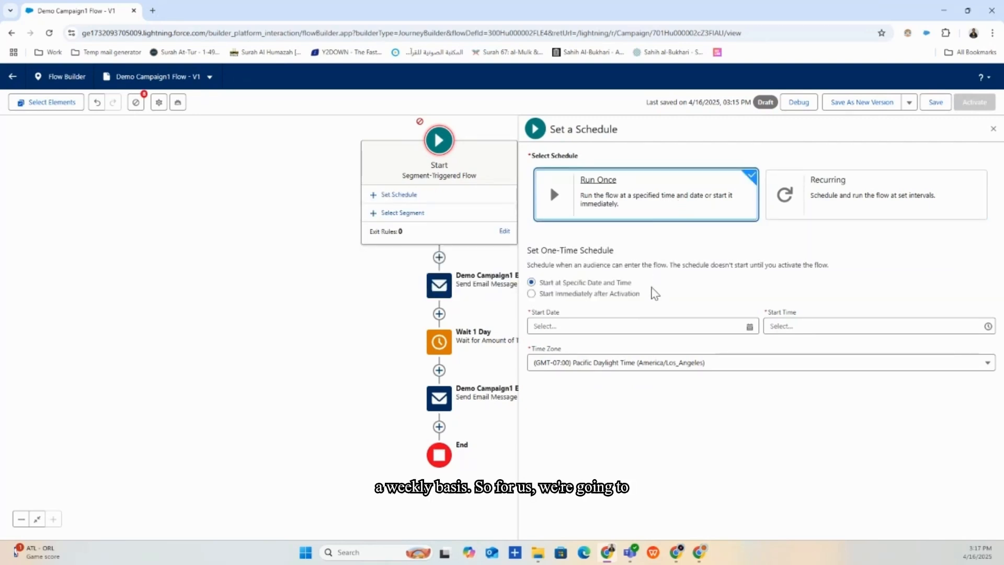
{"action": "left_click", "coordinate": [531, 293]}
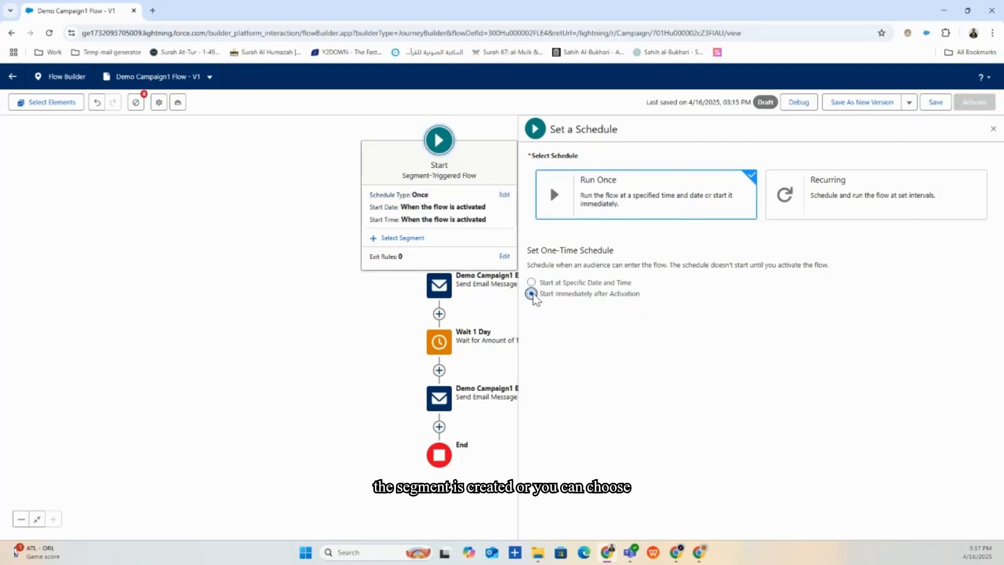
- Try a one-time start at a specific date and time, and return to starting immediately after activation
{"action": "left_click", "coordinate": [532, 282]}
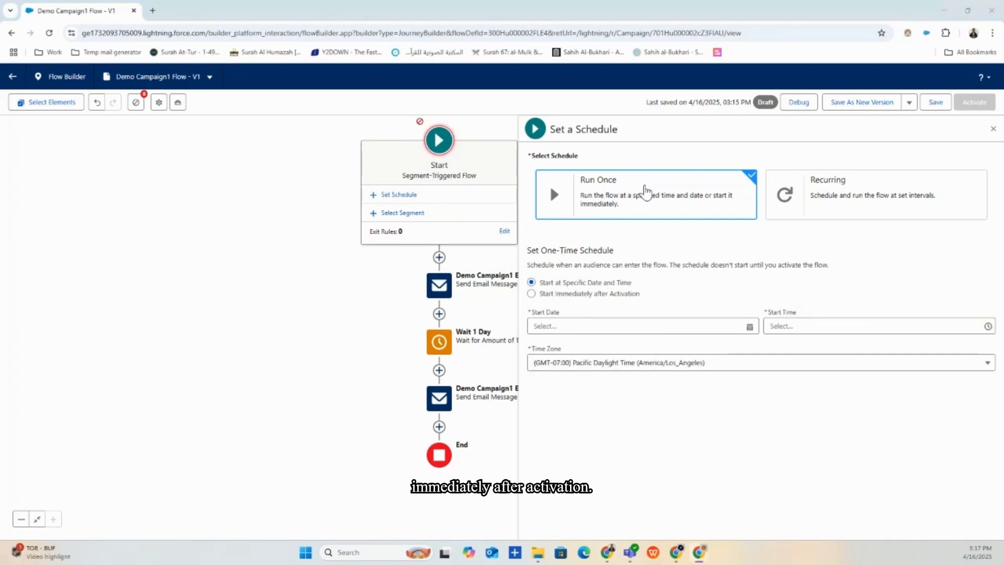
{"action": "left_click", "coordinate": [647, 192]}
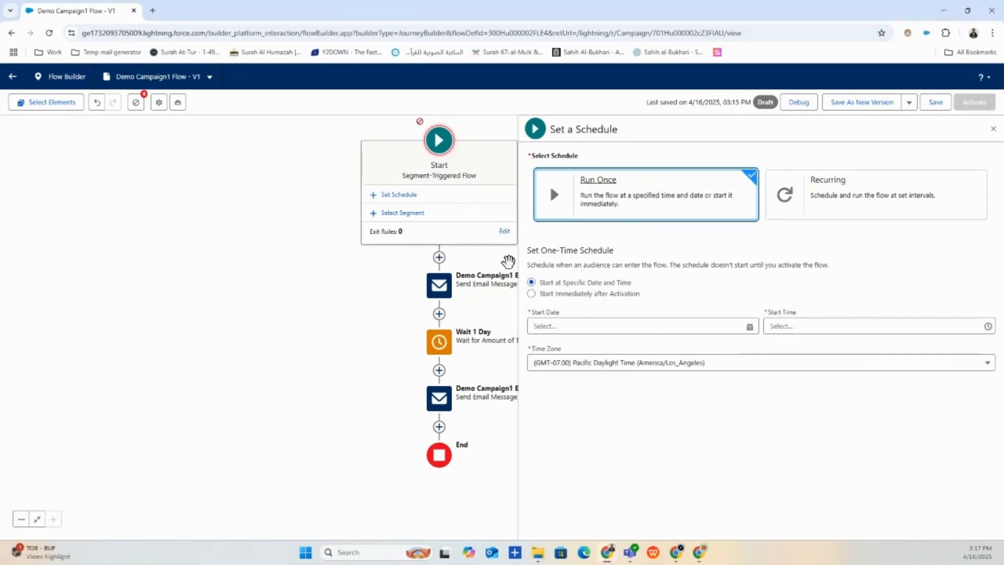
{"action": "left_click", "coordinate": [531, 293]}
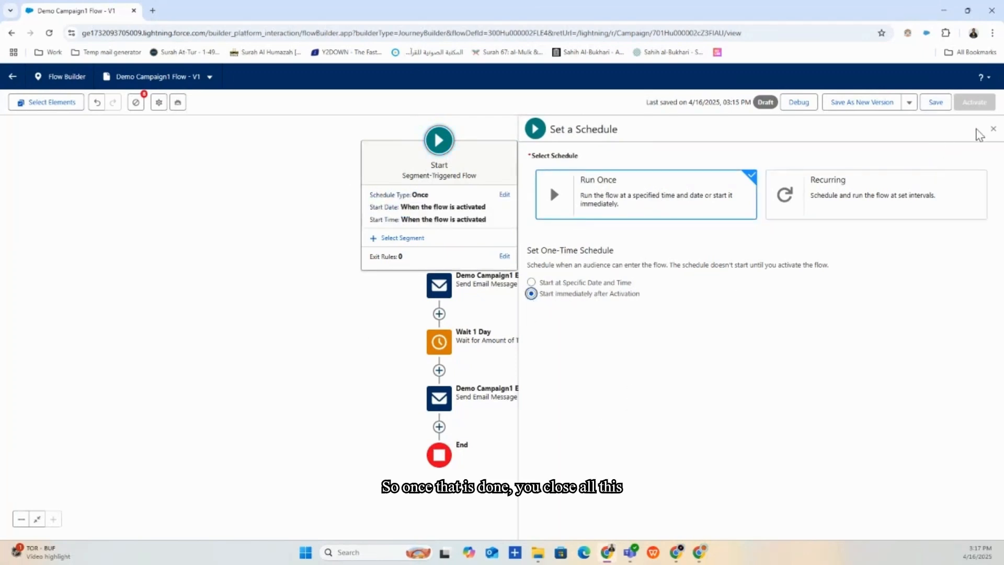
- Close the schedule settings and select Demo campaign Segment as the audience for the flow's Start element
{"action": "left_click", "coordinate": [993, 129]}
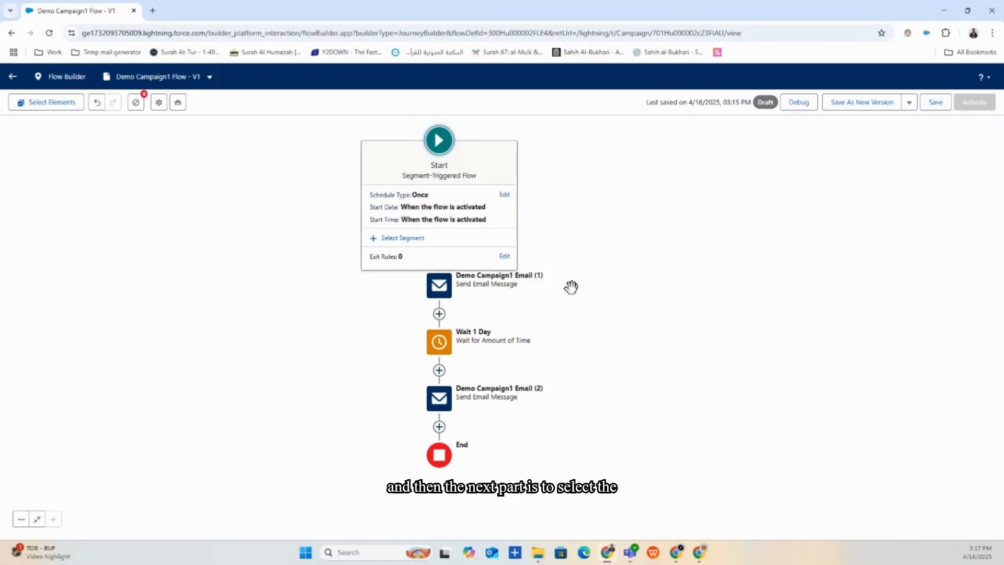
{"action": "left_click", "coordinate": [416, 241]}
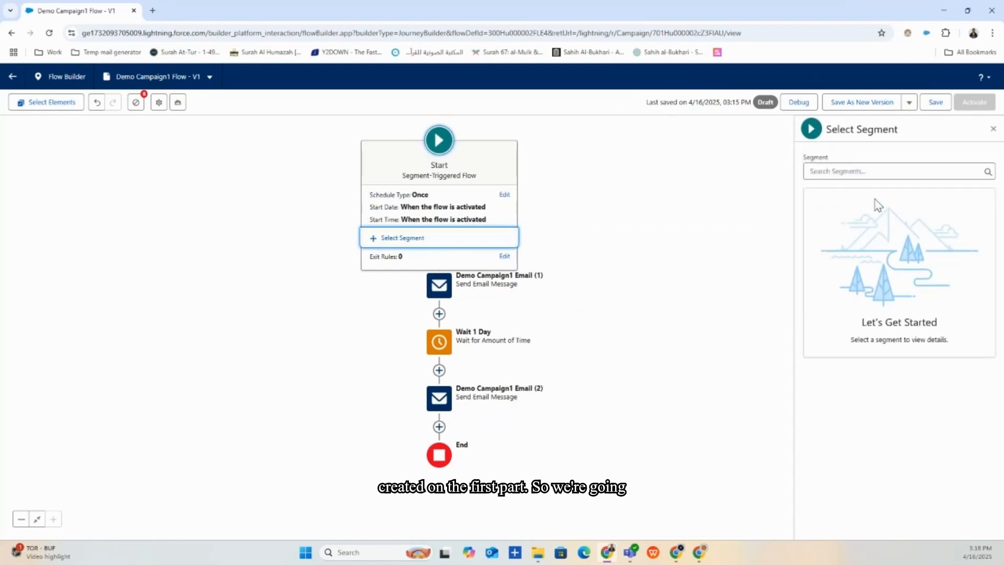
{"action": "left_click", "coordinate": [880, 174]}
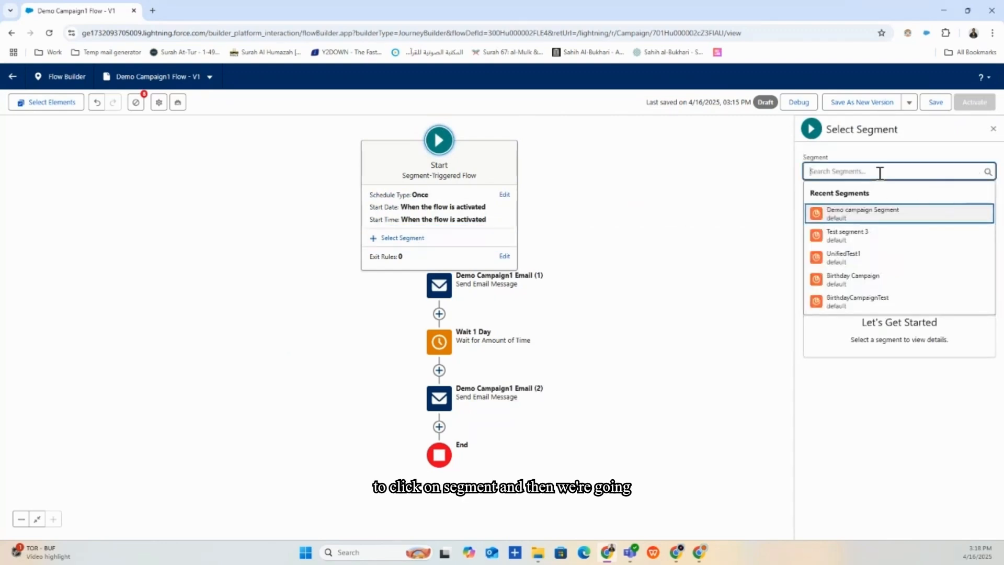
{"action": "left_click", "coordinate": [880, 218]}
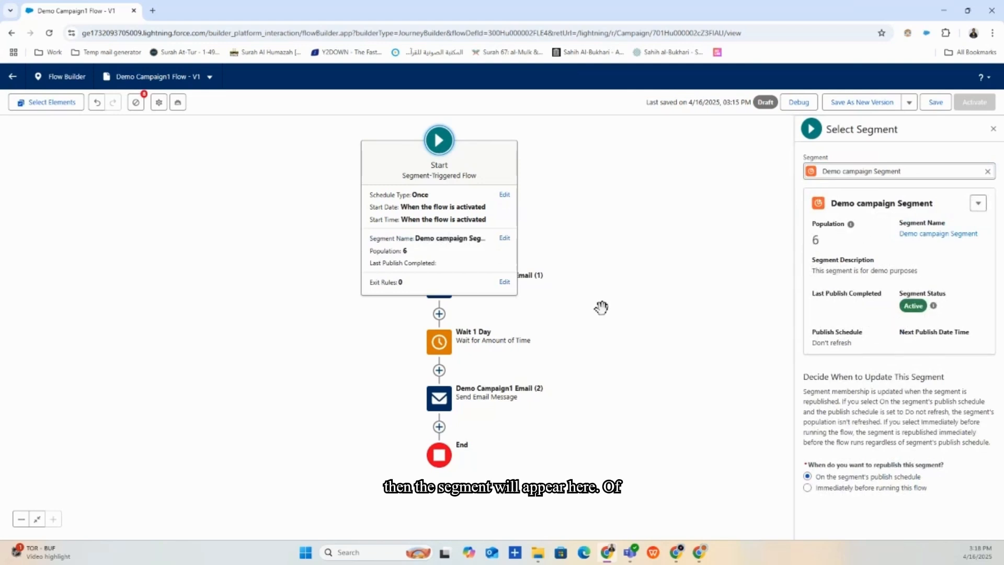
{"action": "left_click", "coordinate": [992, 130]}
- Set the segment to republish immediately before running this flow and save the flow
{"action": "left_click", "coordinate": [448, 143]}
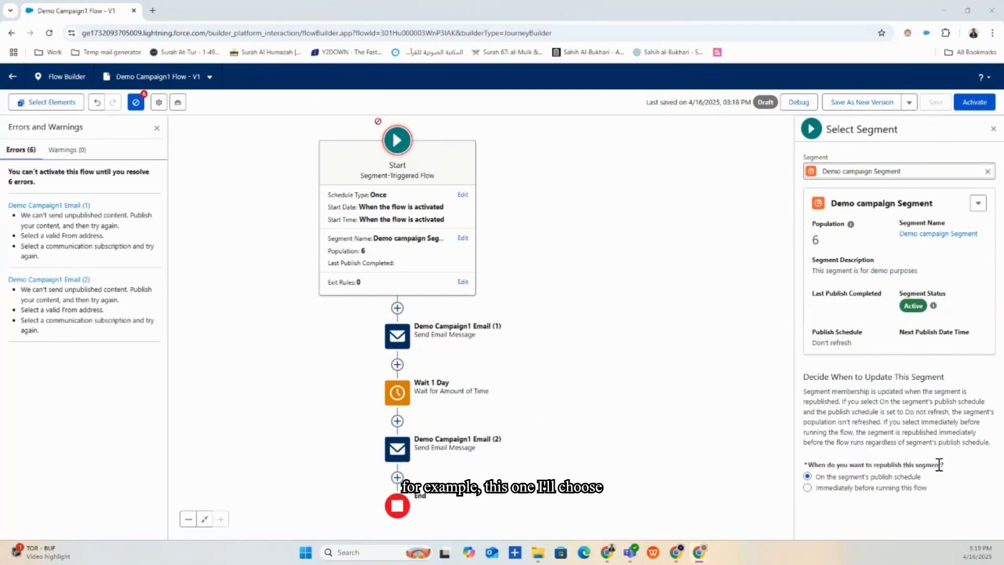
{"action": "left_click", "coordinate": [807, 487]}
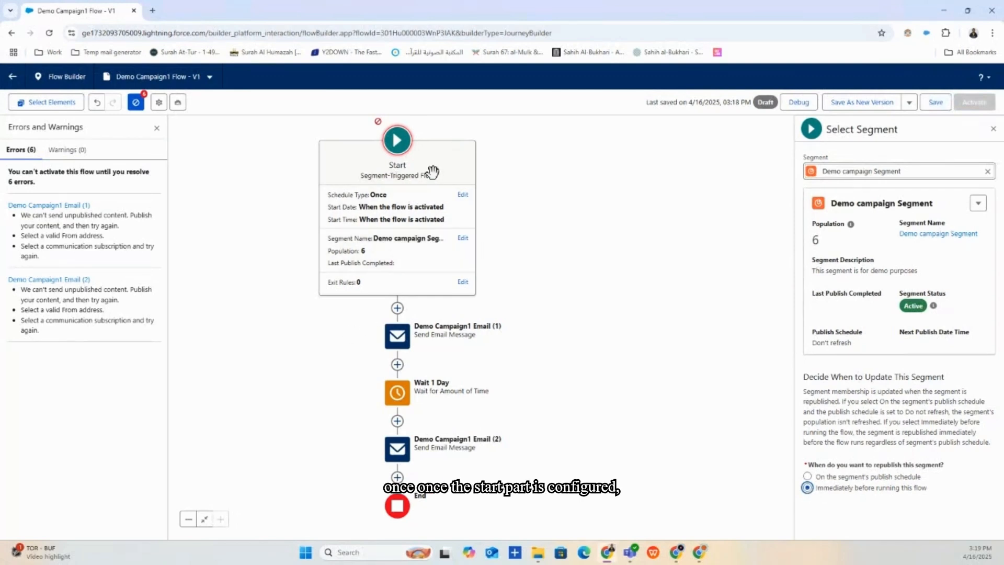
{"action": "left_click", "coordinate": [993, 131]}
{"action": "left_click", "coordinate": [935, 102]}
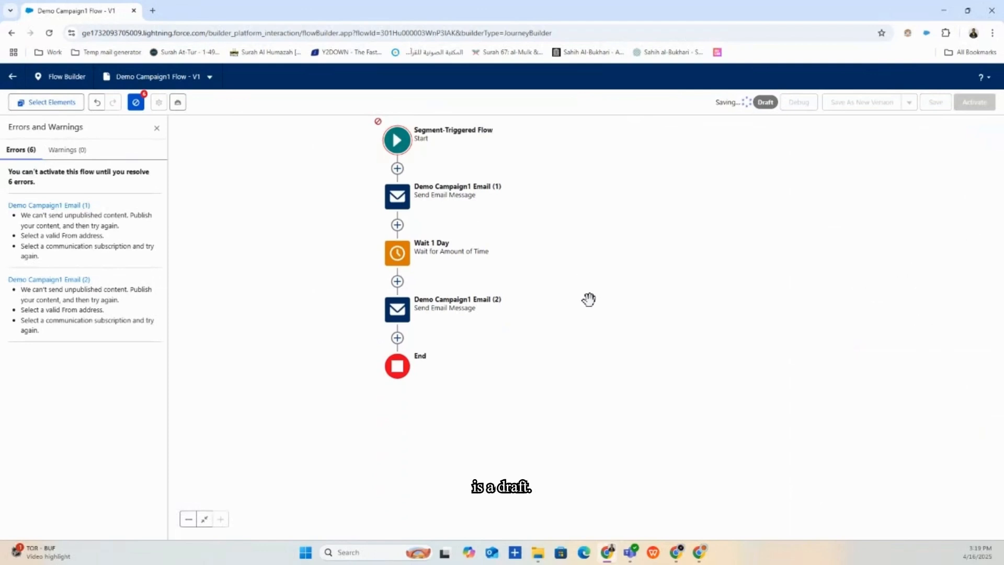
- Edit the Demo Campaign1 Email (1) element, removing its draft email and bringing up the selection of a replacement
{"action": "left_click_drag", "start_coordinate": [628, 335], "coordinate": [772, 365]}
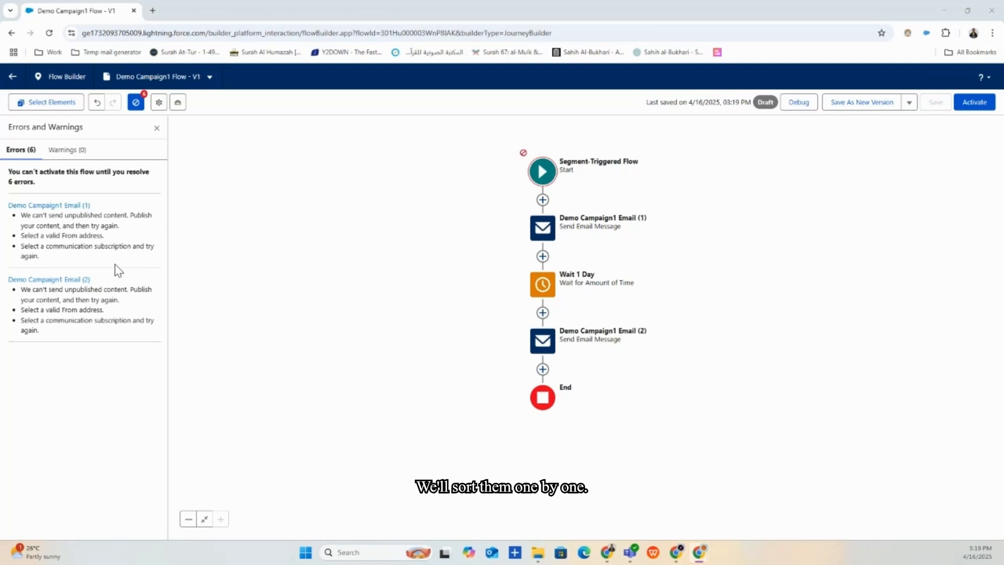
{"action": "left_click", "coordinate": [544, 233]}
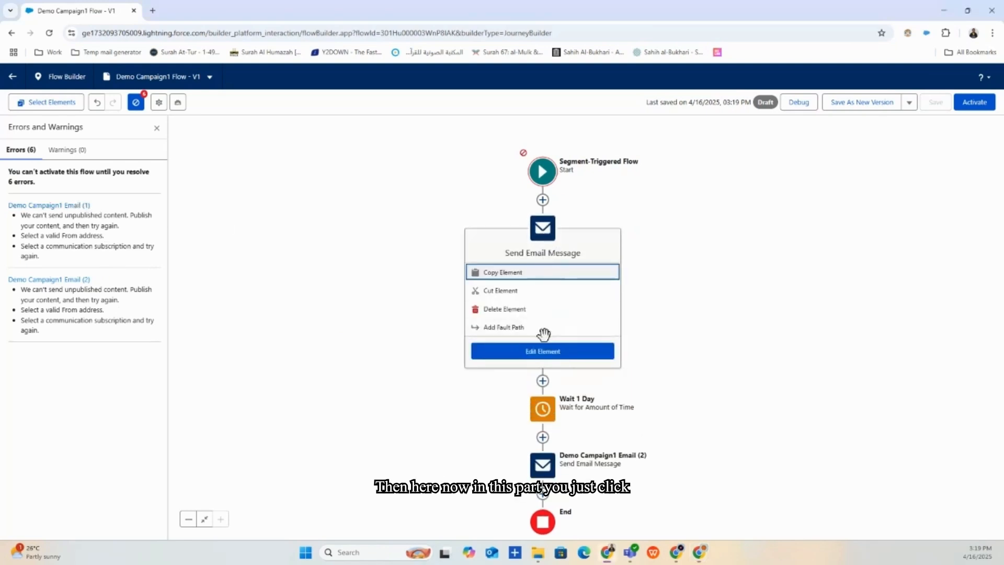
{"action": "left_click", "coordinate": [542, 350]}
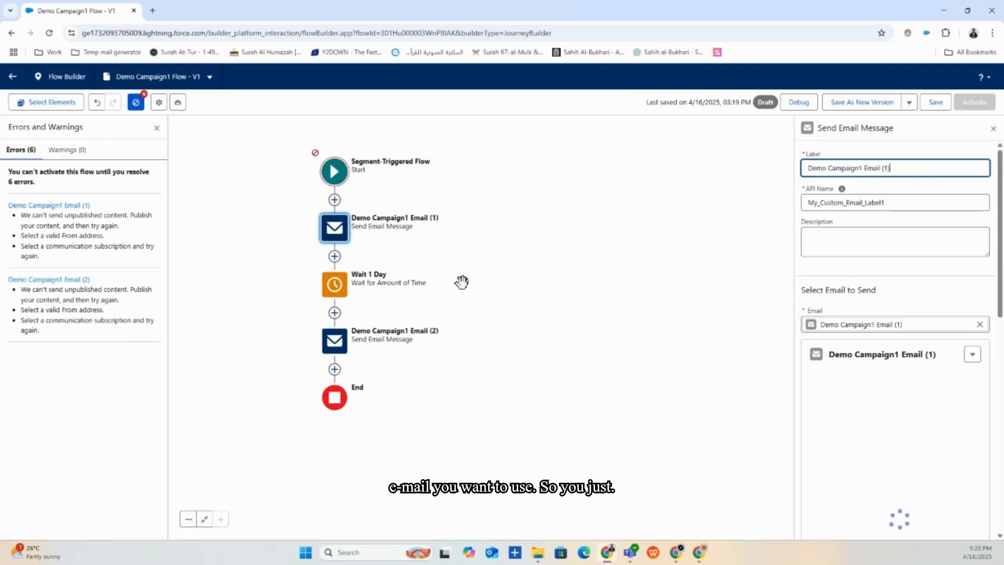
{"action": "scroll", "coordinate": [955, 317], "scroll_direction": "down", "scroll_amount": 3}
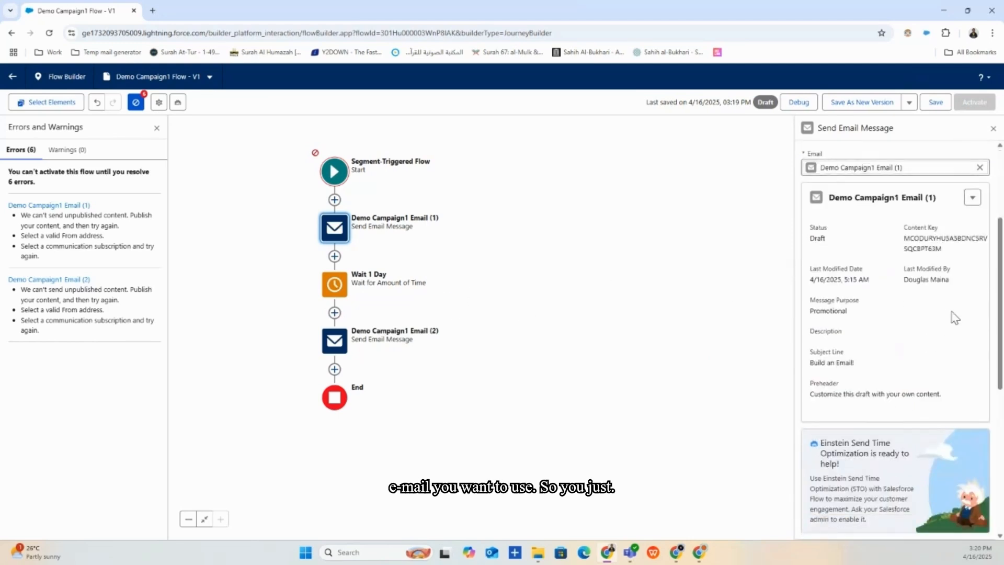
{"action": "left_click", "coordinate": [972, 197]}
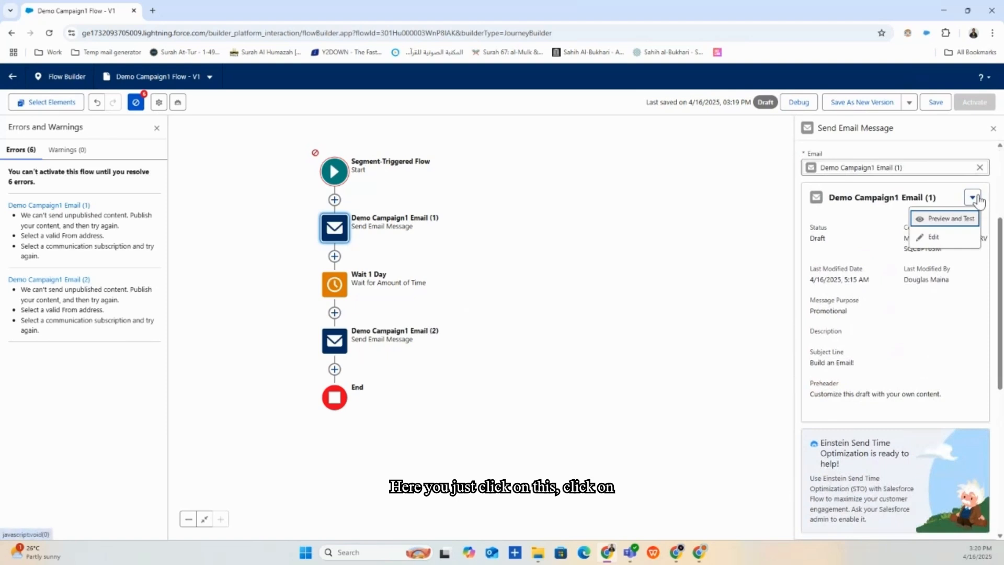
{"action": "left_click", "coordinate": [979, 167]}
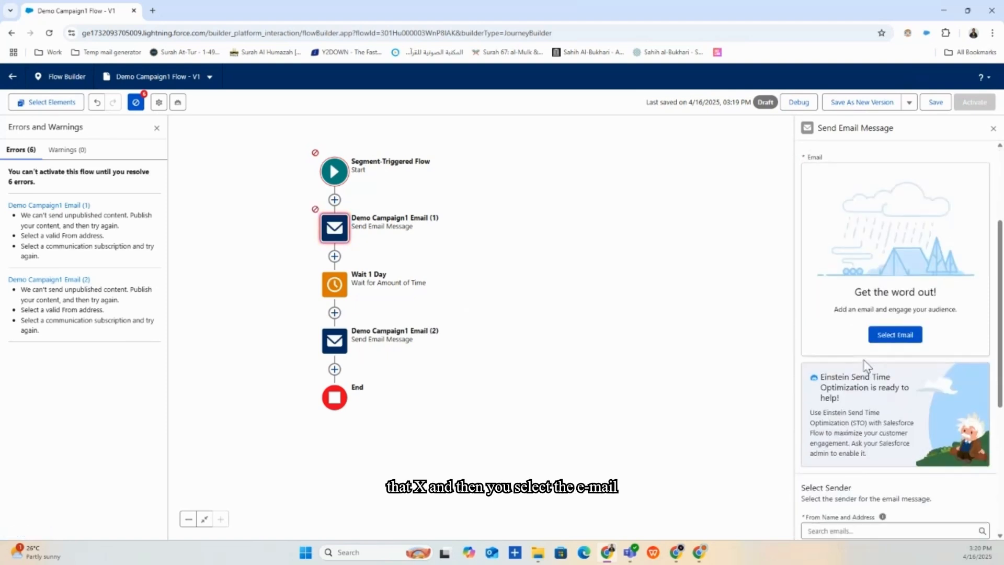
{"action": "scroll", "coordinate": [864, 364], "scroll_direction": "up", "scroll_amount": 2}
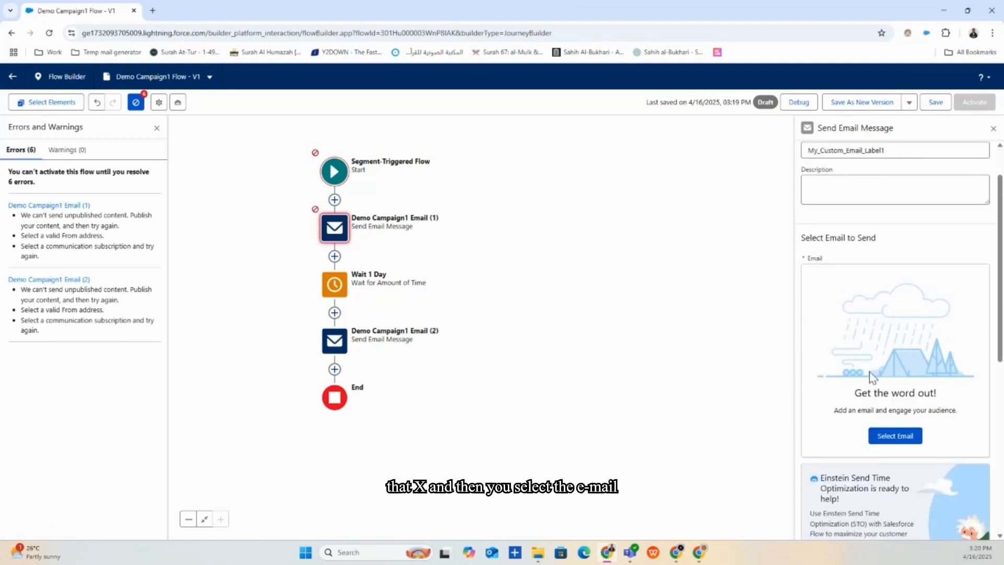
{"action": "scroll", "coordinate": [896, 434], "scroll_direction": "down", "scroll_amount": 2}
{"action": "left_click", "coordinate": [906, 332]}
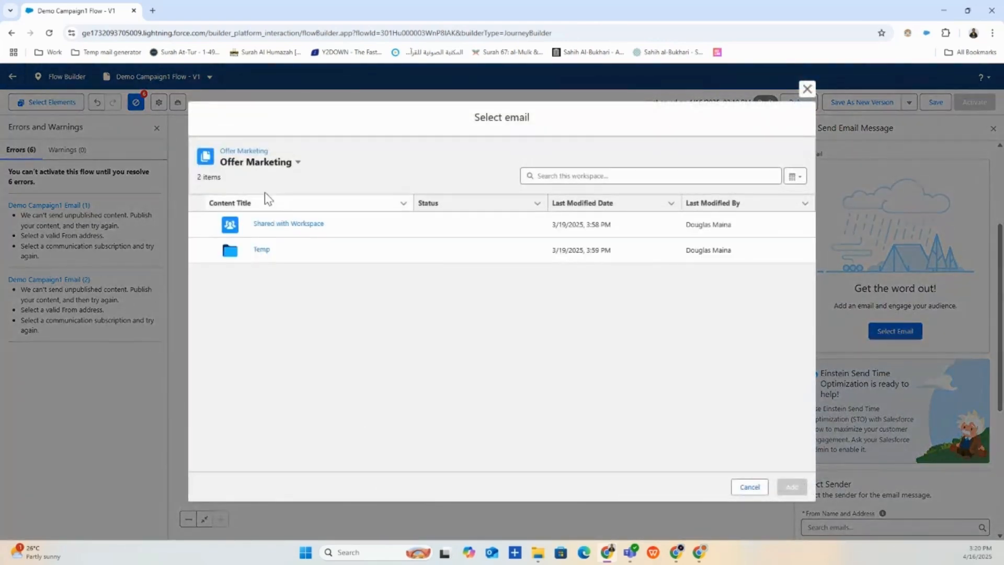
- Try the general1 workspace as the source for the replacement email
{"action": "left_click", "coordinate": [297, 162]}
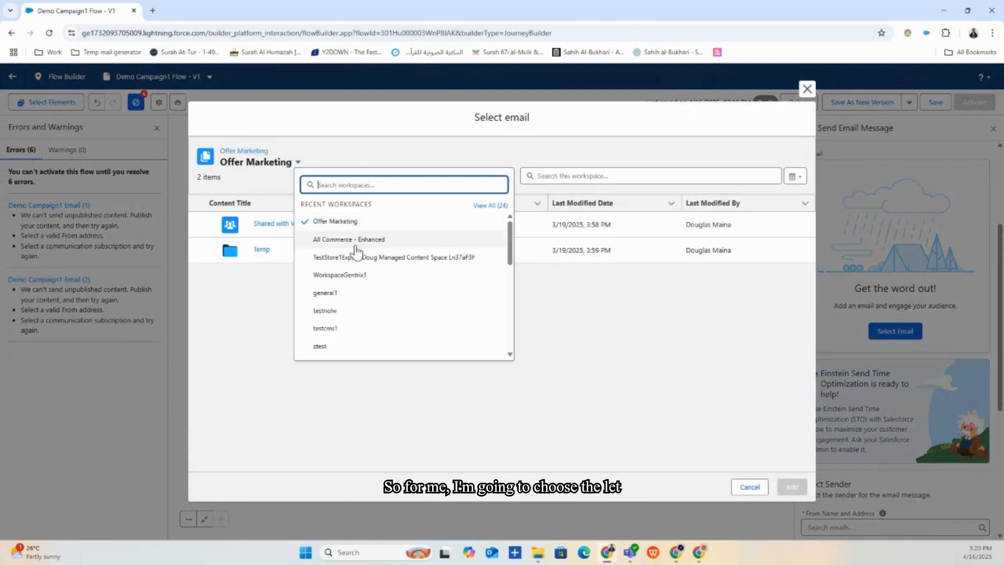
{"action": "scroll", "coordinate": [377, 342], "scroll_direction": "down", "scroll_amount": 1}
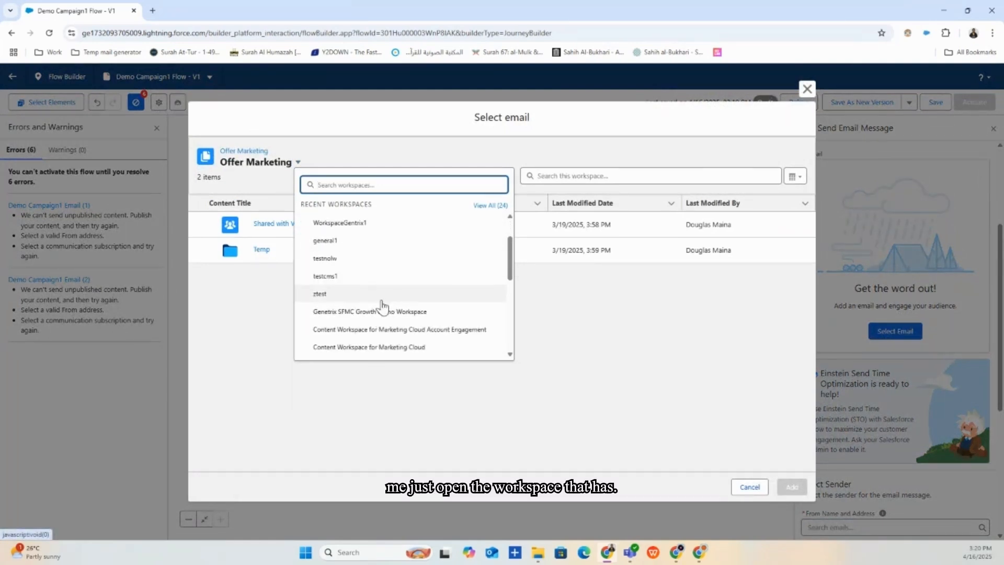
{"action": "scroll", "coordinate": [381, 305], "scroll_direction": "up", "scroll_amount": 1}
{"action": "scroll", "coordinate": [382, 304], "scroll_direction": "down", "scroll_amount": 1}
{"action": "scroll", "coordinate": [383, 306], "scroll_direction": "up", "scroll_amount": 1}
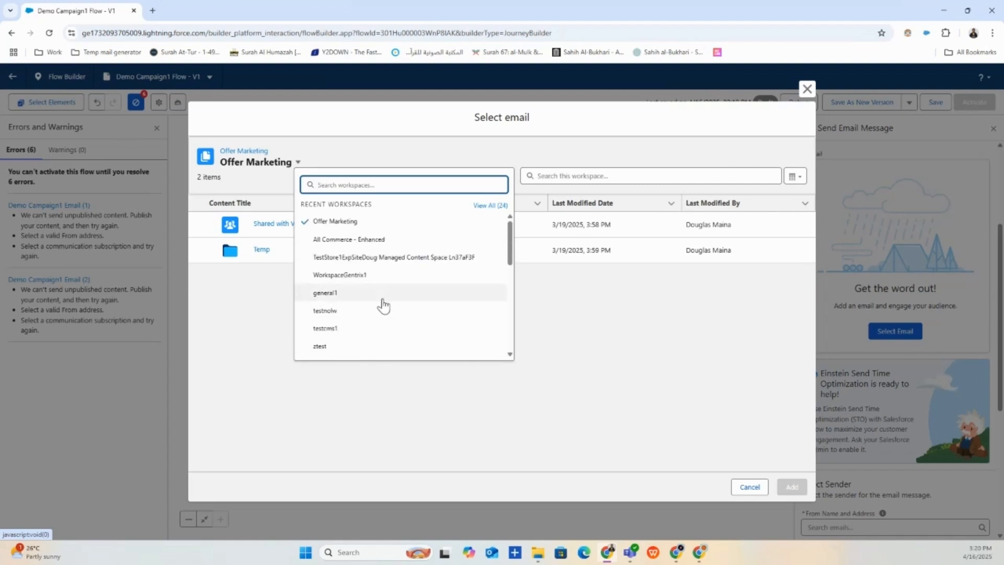
{"action": "scroll", "coordinate": [381, 294], "scroll_direction": "down", "scroll_amount": 1}
{"action": "scroll", "coordinate": [375, 293], "scroll_direction": "up", "scroll_amount": 1}
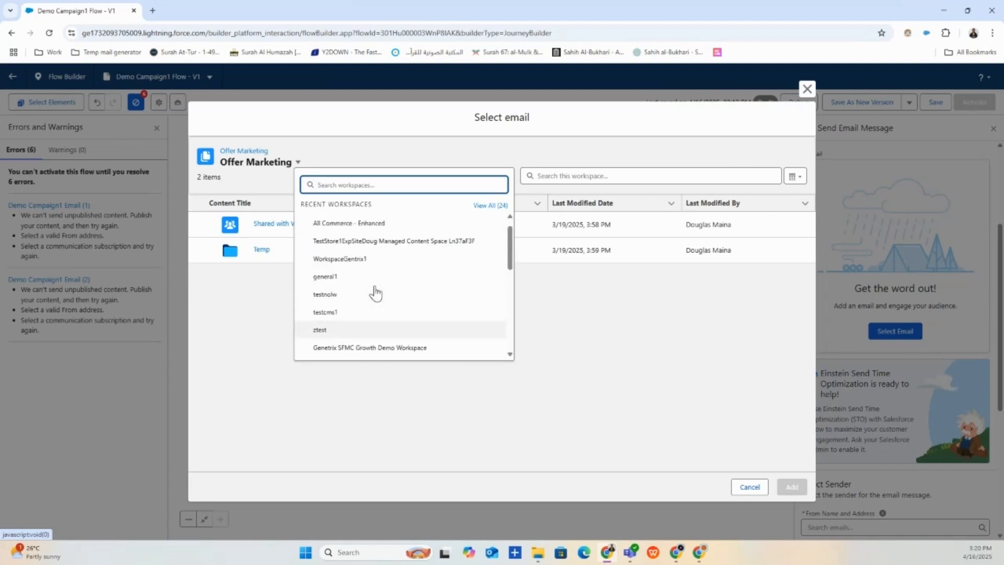
{"action": "scroll", "coordinate": [376, 294], "scroll_direction": "up", "scroll_amount": 1}
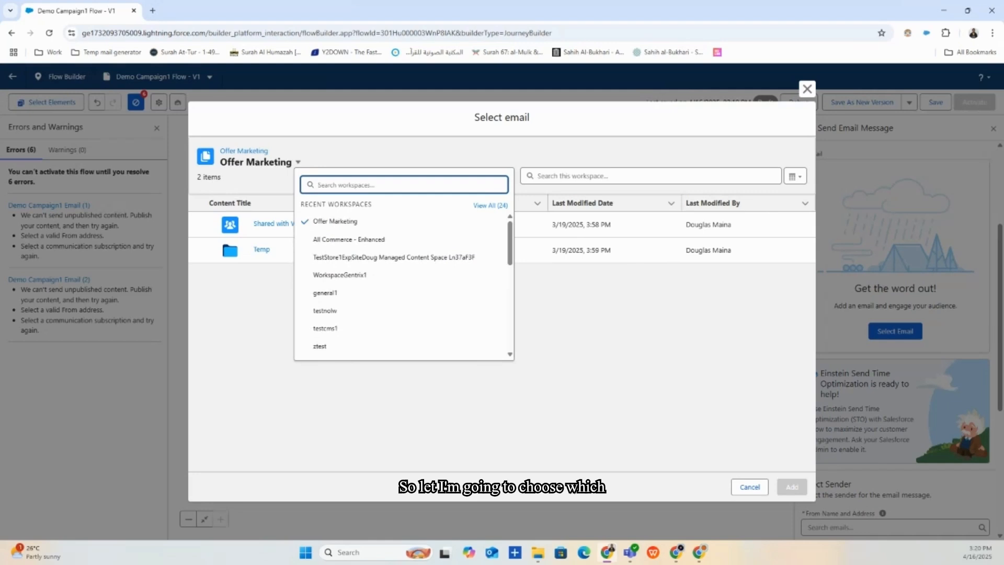
{"action": "left_click", "coordinate": [325, 292]}
- Browse the recent workspaces and switch the email selection to Genetrix SFMC Growth Demo Workspace
{"action": "left_click", "coordinate": [265, 162]}
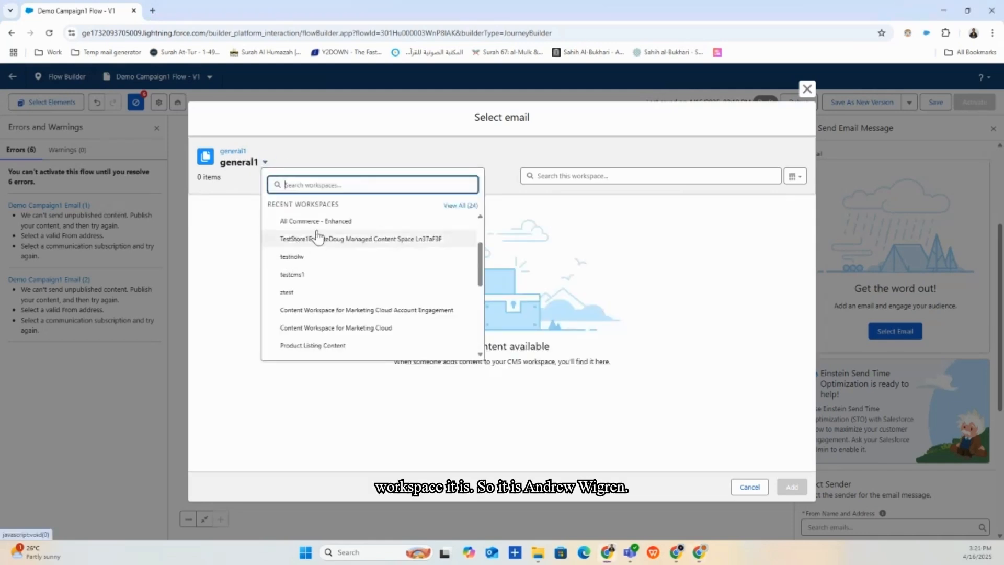
{"action": "scroll", "coordinate": [319, 236], "scroll_direction": "down", "scroll_amount": 2}
{"action": "scroll", "coordinate": [321, 236], "scroll_direction": "down", "scroll_amount": 2}
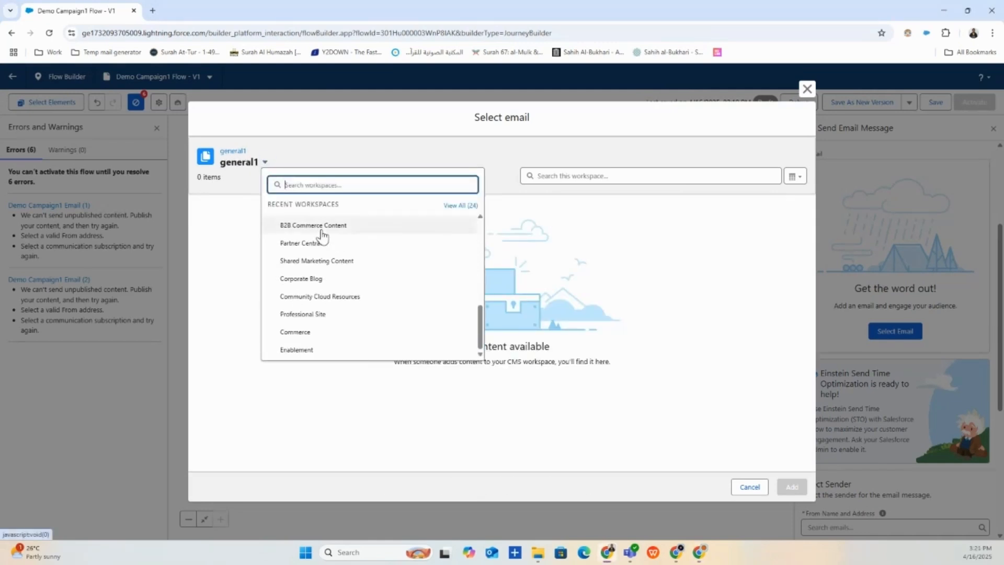
{"action": "scroll", "coordinate": [321, 236], "scroll_direction": "up", "scroll_amount": 4}
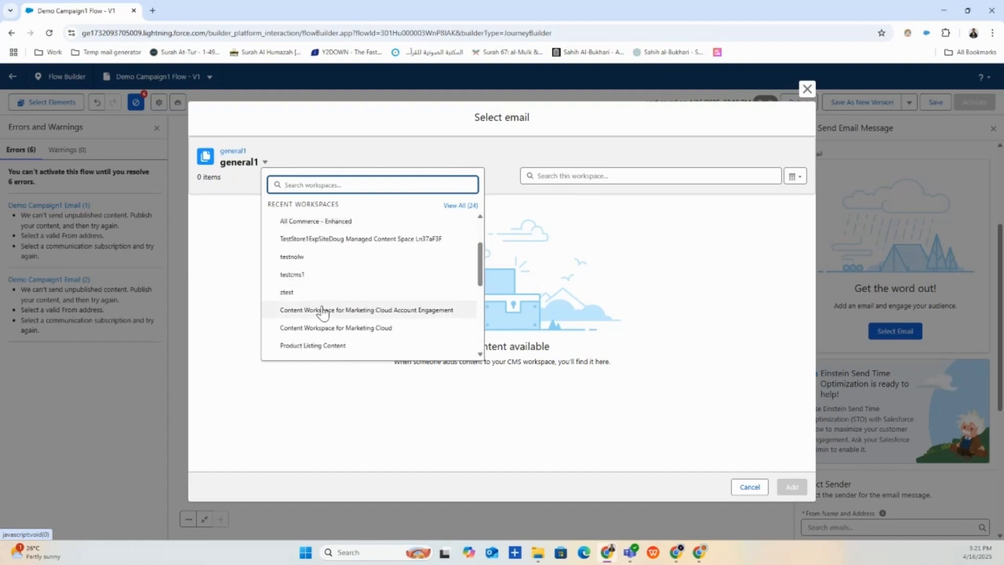
{"action": "scroll", "coordinate": [323, 312], "scroll_direction": "down", "scroll_amount": 3}
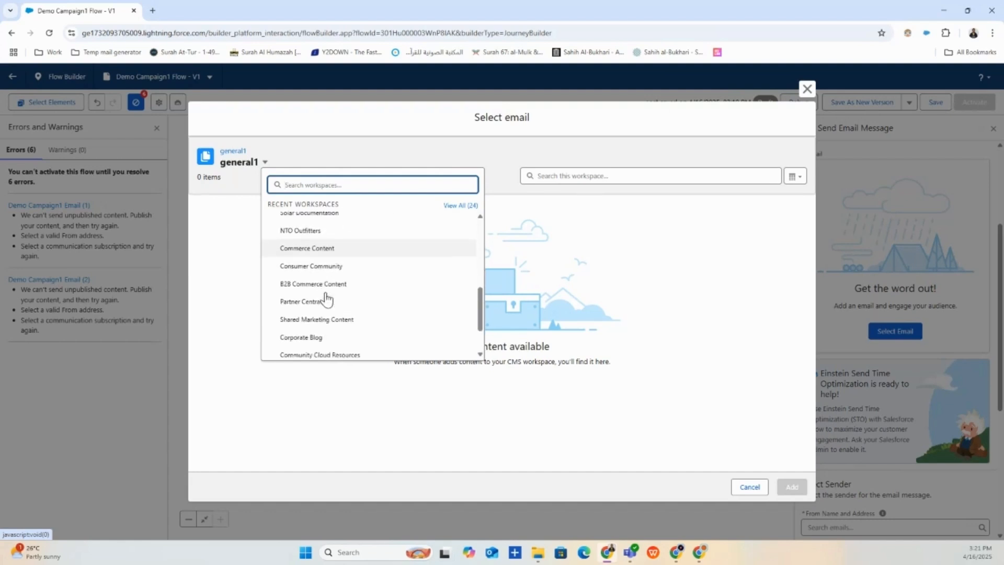
{"action": "scroll", "coordinate": [326, 299], "scroll_direction": "down", "scroll_amount": 2}
{"action": "scroll", "coordinate": [326, 299], "scroll_direction": "up", "scroll_amount": 6}
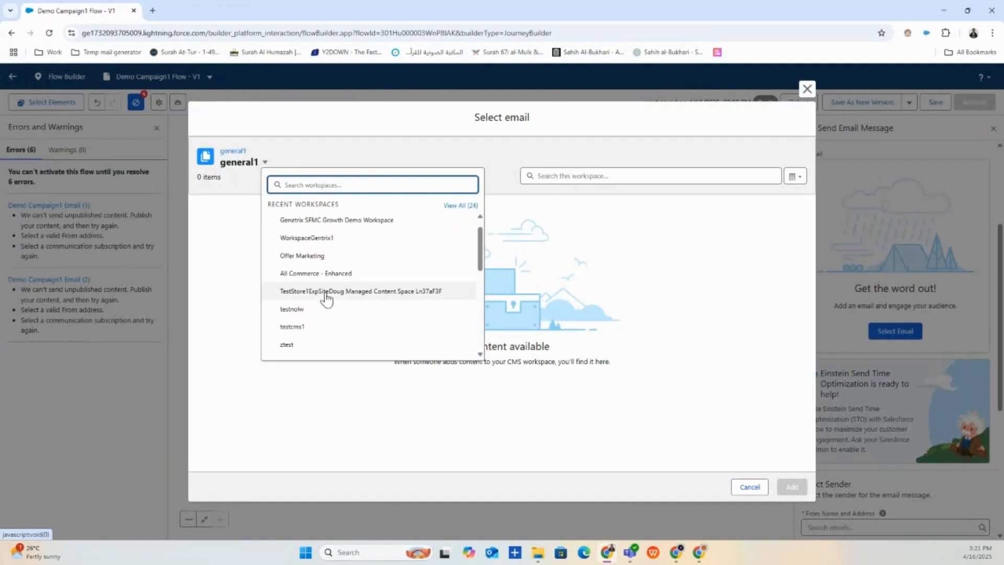
{"action": "left_click", "coordinate": [349, 222]}
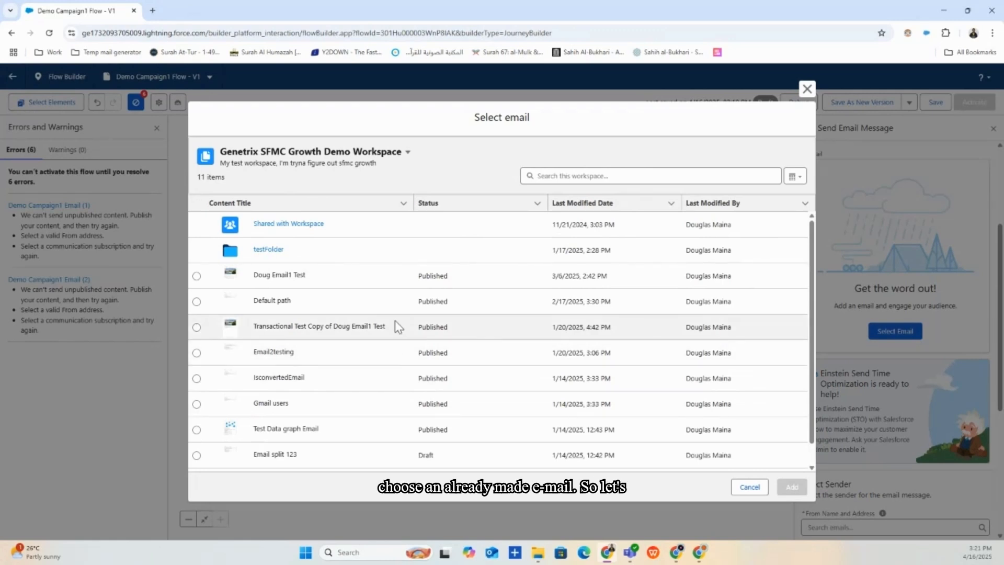
- Add the published Email1 Test email last modified on 3/6/2025 to the first email element
{"action": "scroll", "coordinate": [394, 320], "scroll_direction": "down", "scroll_amount": 1}
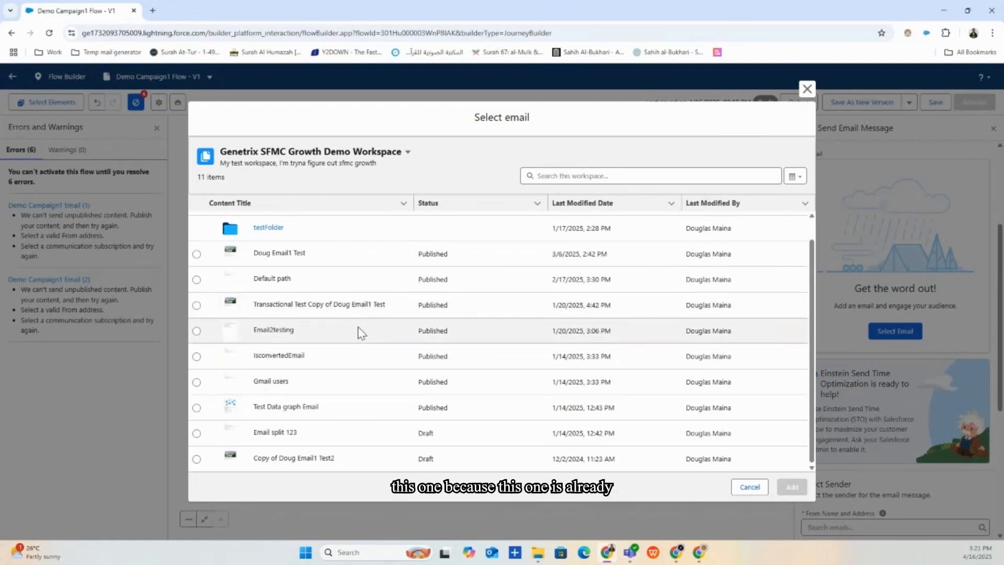
{"action": "scroll", "coordinate": [360, 332], "scroll_direction": "up", "scroll_amount": 1}
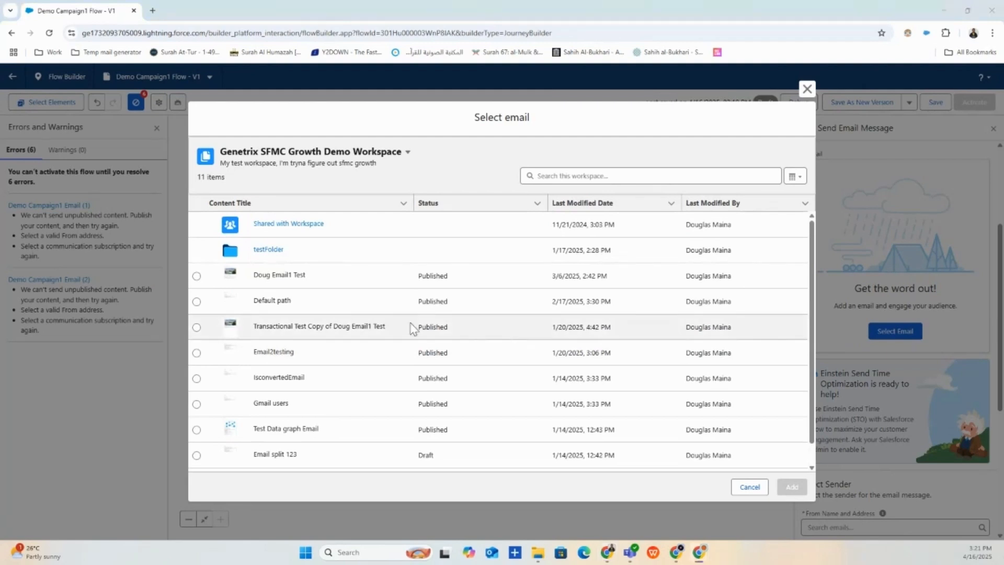
{"action": "left_click", "coordinate": [196, 276]}
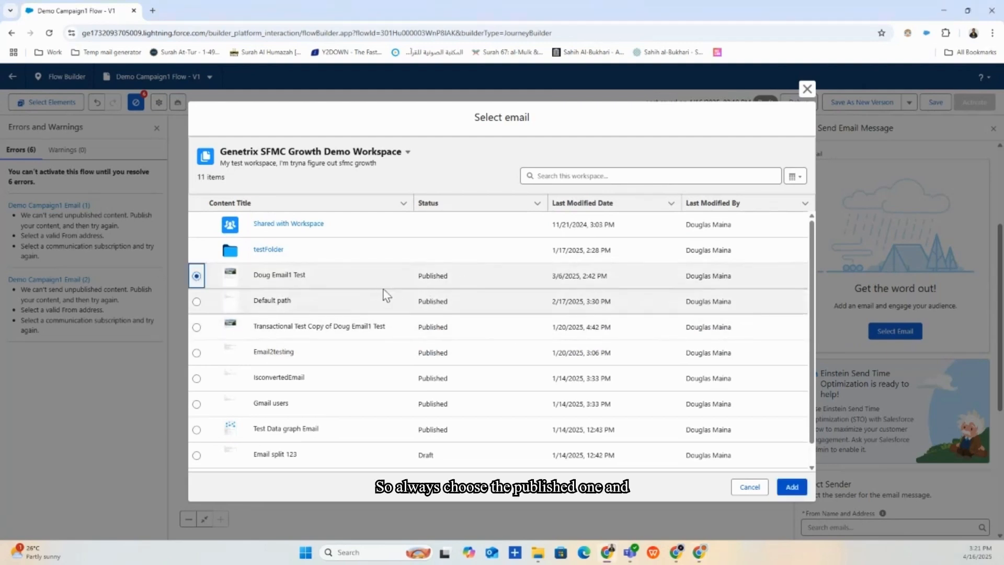
{"action": "left_click", "coordinate": [799, 485]}
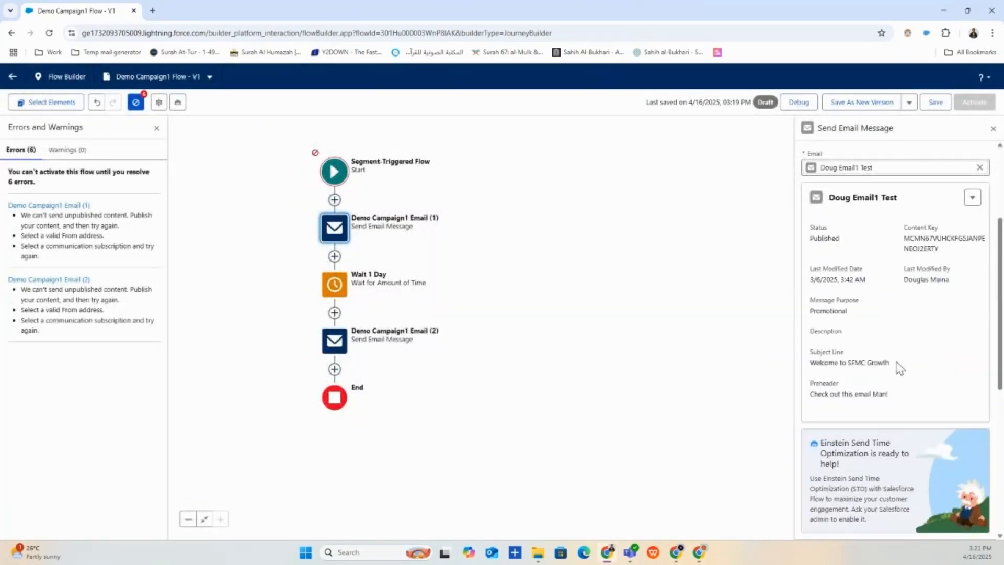
- Choose the sender profile labelled Test for the first email, and switch Track Opens off and back on
{"action": "scroll", "coordinate": [898, 366], "scroll_direction": "down", "scroll_amount": 3}
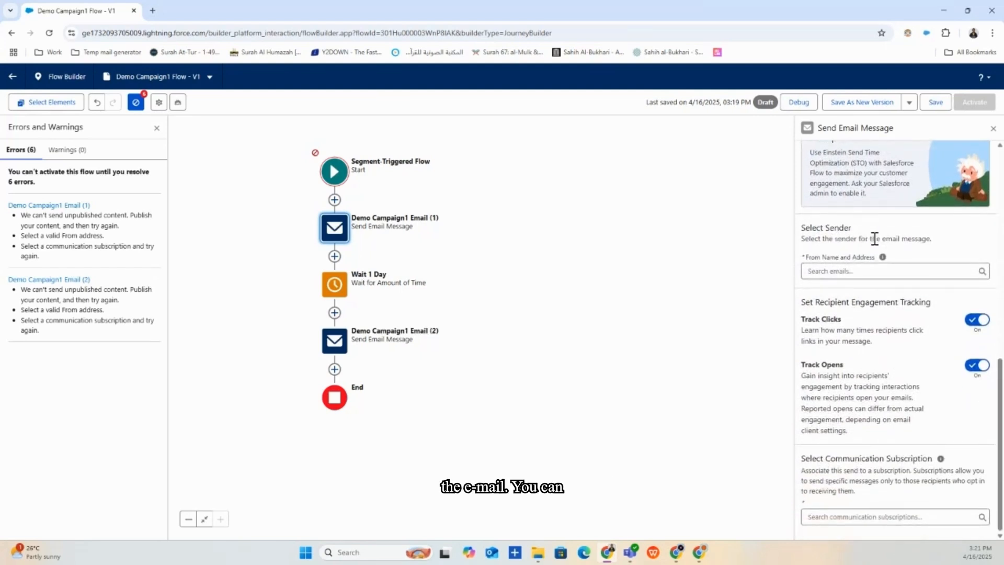
{"action": "left_click", "coordinate": [873, 268]}
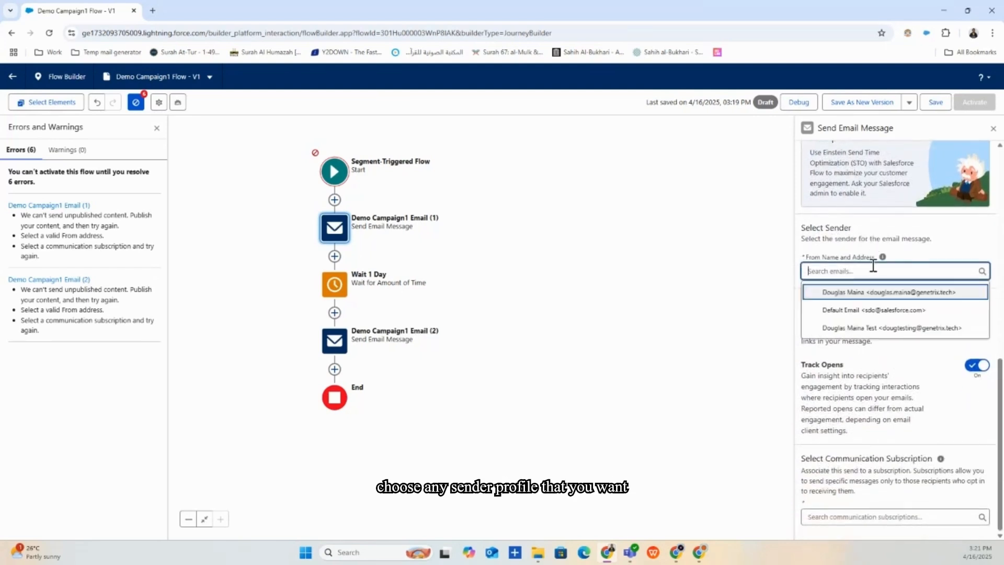
{"action": "left_click", "coordinate": [869, 328]}
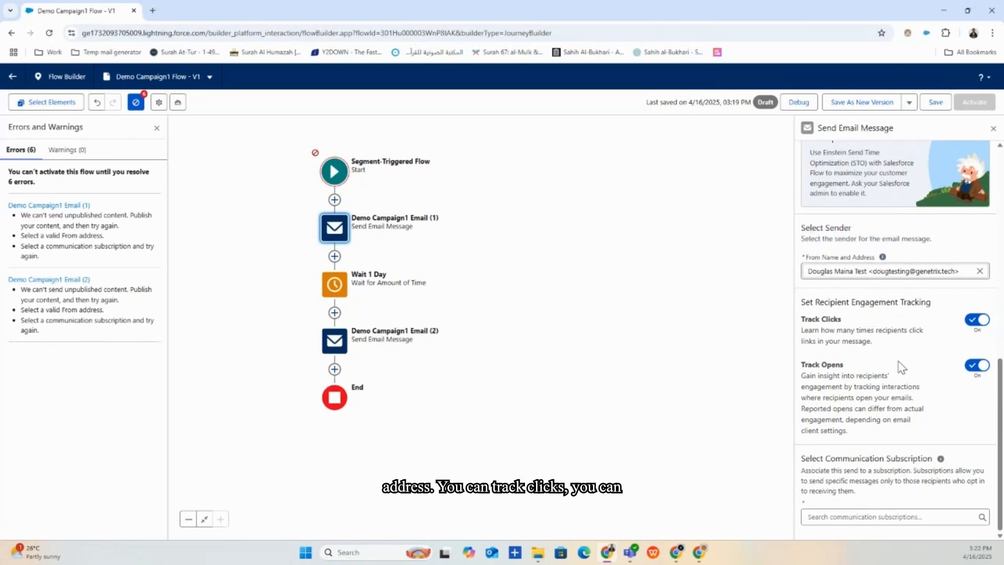
{"action": "left_click", "coordinate": [971, 366]}
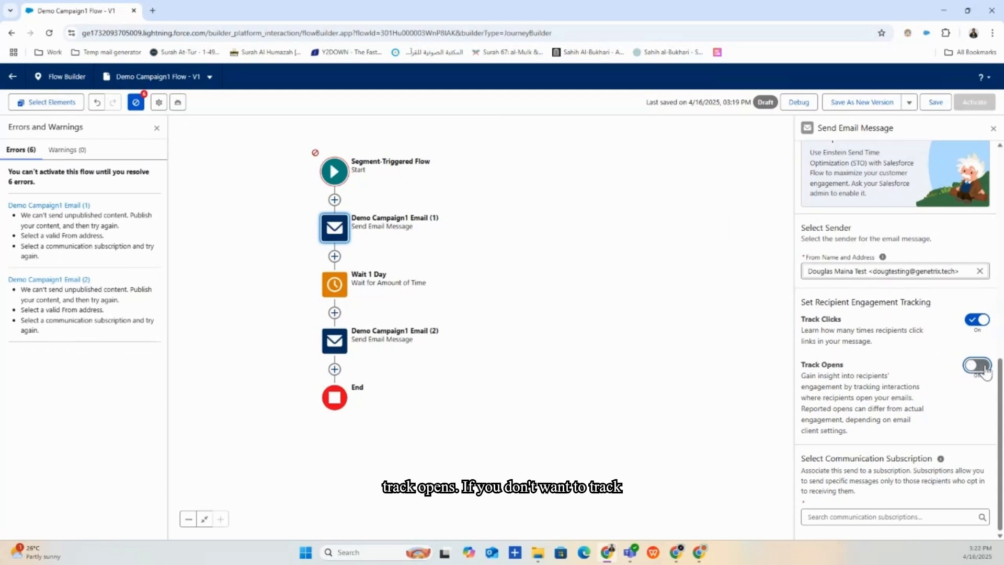
{"action": "left_click", "coordinate": [984, 369]}
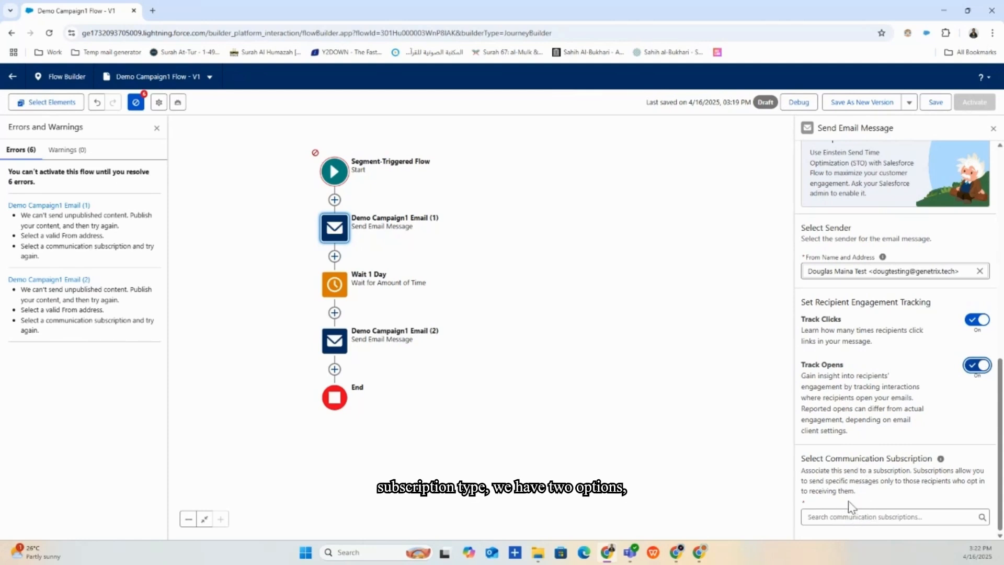
- Associate the first email with the Marketing communication subscription and save the flow
{"action": "left_click", "coordinate": [850, 517]}
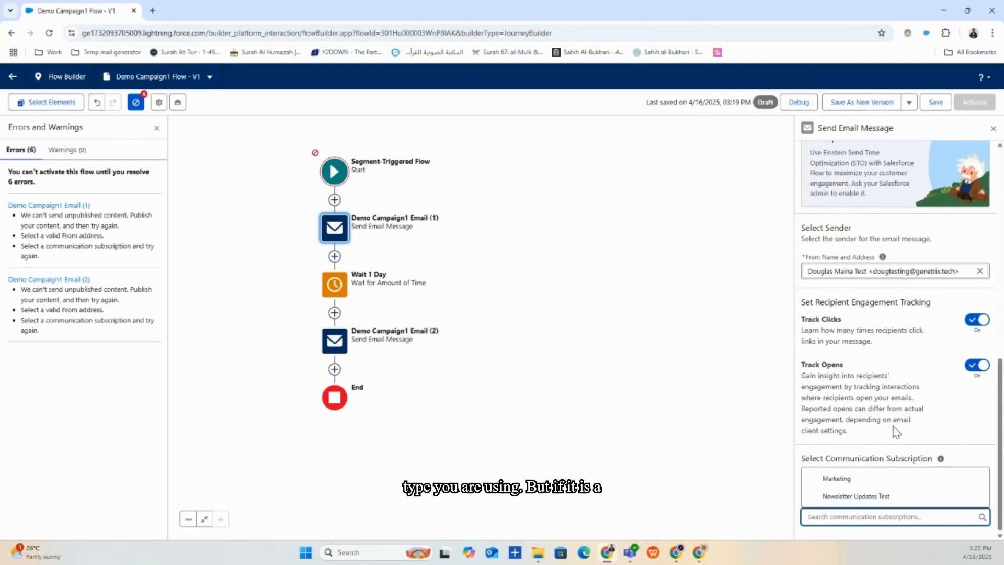
{"action": "left_click", "coordinate": [865, 479]}
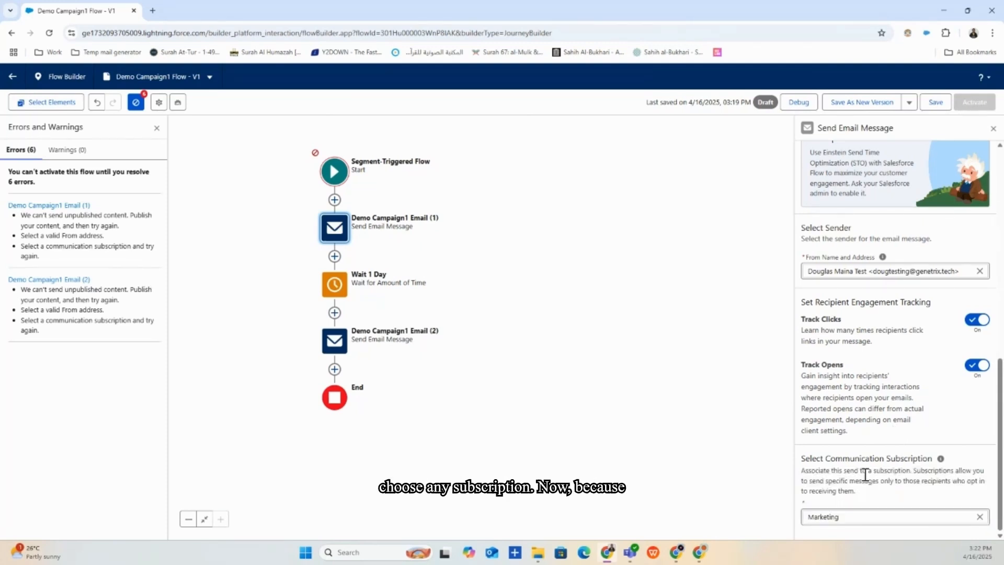
{"action": "scroll", "coordinate": [884, 460], "scroll_direction": "up", "scroll_amount": 4}
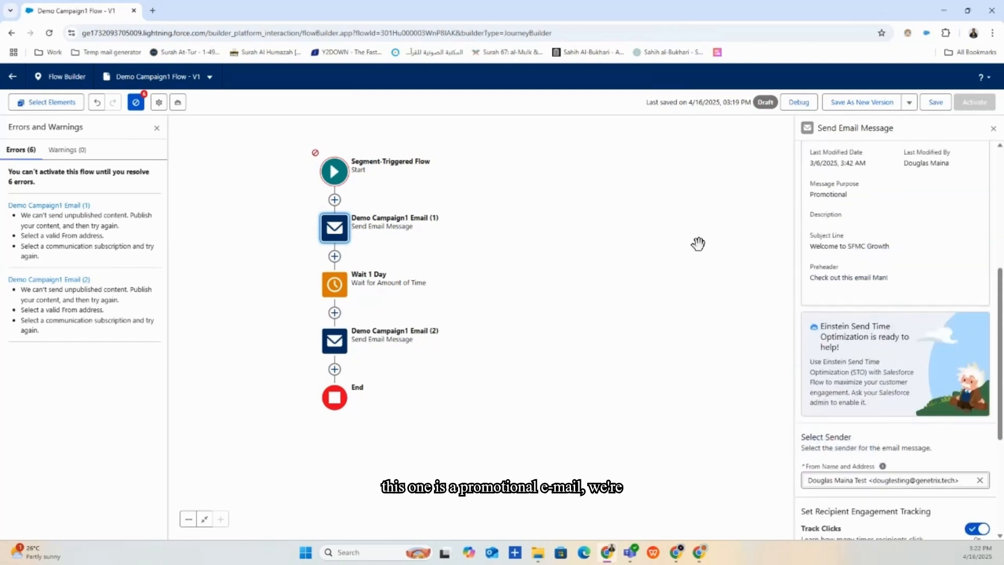
{"action": "left_click", "coordinate": [935, 102]}
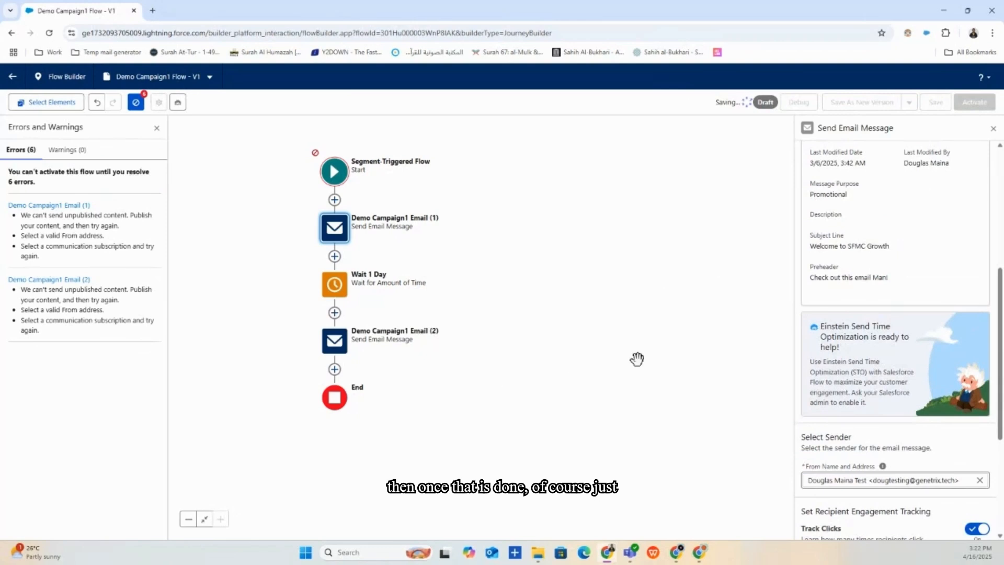
{"action": "scroll", "coordinate": [860, 272], "scroll_direction": "up", "scroll_amount": 4}
{"action": "scroll", "coordinate": [862, 269], "scroll_direction": "up", "scroll_amount": 2}
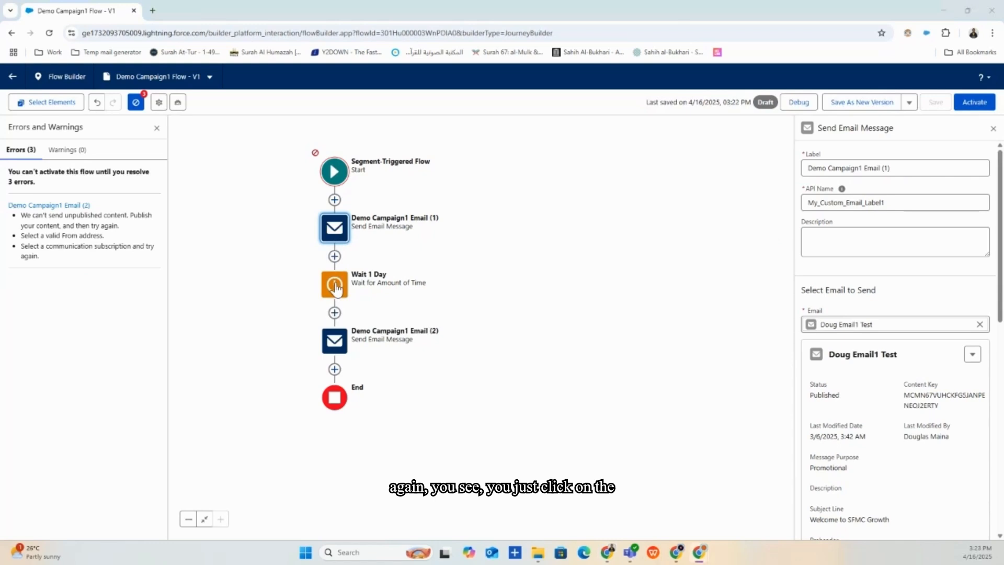
- Insert a Wait for Amount of Time element between Demo Campaign1 Email (1) and Wait 1 Day
{"action": "left_click", "coordinate": [334, 256]}
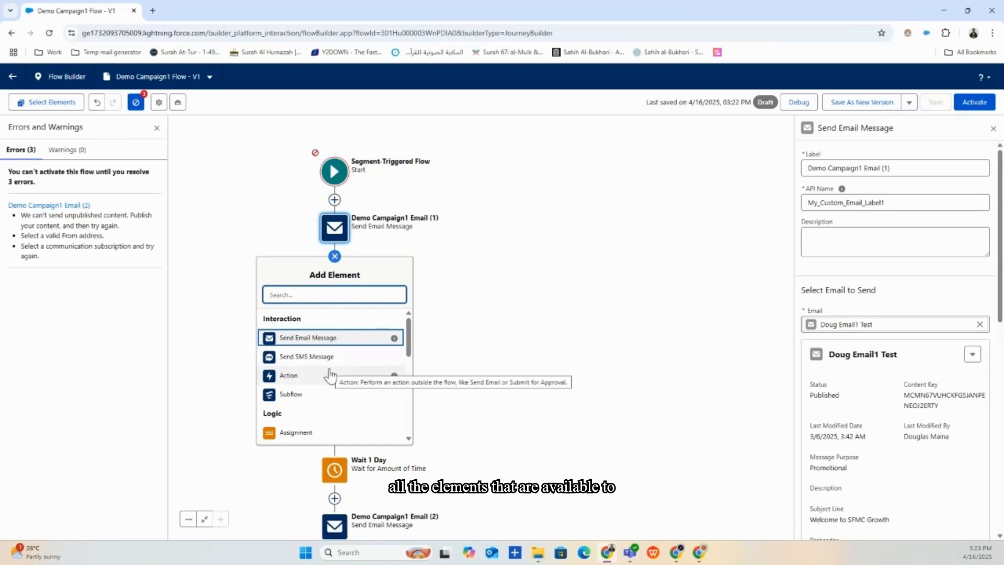
{"action": "scroll", "coordinate": [328, 368], "scroll_direction": "down", "scroll_amount": 2}
{"action": "scroll", "coordinate": [327, 367], "scroll_direction": "down", "scroll_amount": 2}
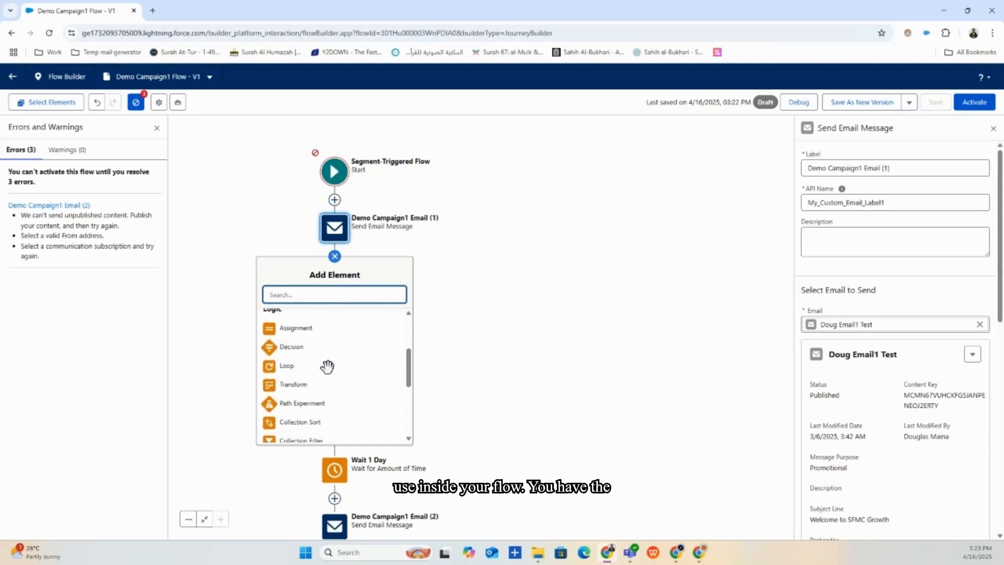
{"action": "scroll", "coordinate": [325, 376], "scroll_direction": "up", "scroll_amount": 2}
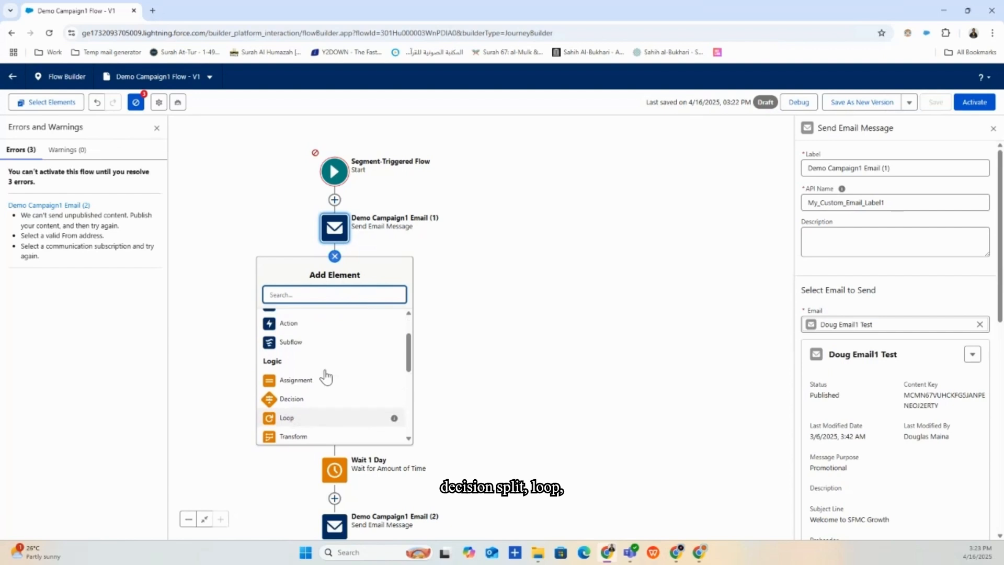
{"action": "scroll", "coordinate": [325, 376], "scroll_direction": "down", "scroll_amount": 2}
{"action": "scroll", "coordinate": [318, 367], "scroll_direction": "down", "scroll_amount": 2}
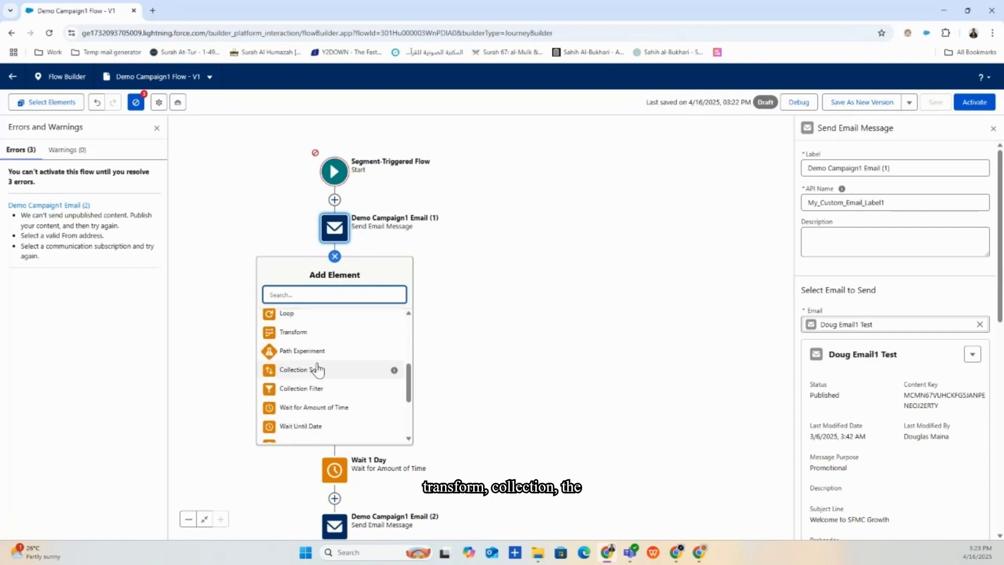
{"action": "scroll", "coordinate": [315, 369], "scroll_direction": "up", "scroll_amount": 2}
{"action": "scroll", "coordinate": [308, 383], "scroll_direction": "down", "scroll_amount": 4}
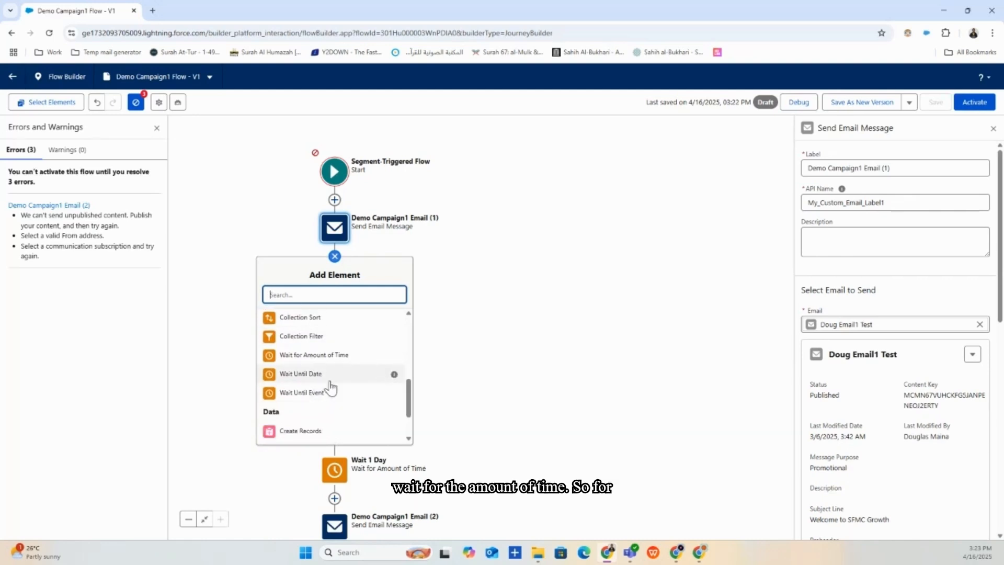
{"action": "scroll", "coordinate": [330, 398], "scroll_direction": "up", "scroll_amount": 2}
{"action": "left_click", "coordinate": [321, 408]}
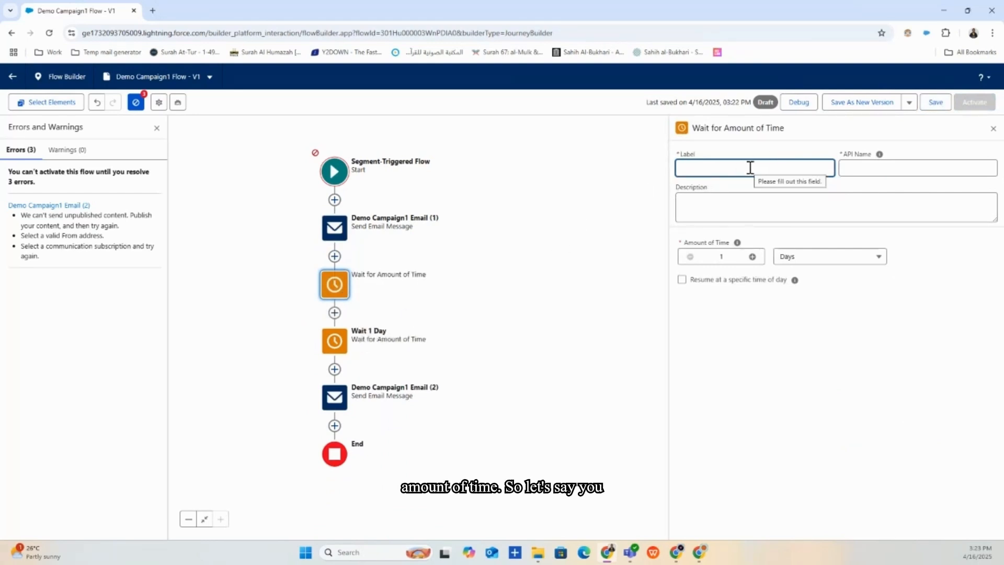
- Label the new wait element "wait 2 days" and set its amount of time to 2 days
{"action": "type", "text": "wa"}
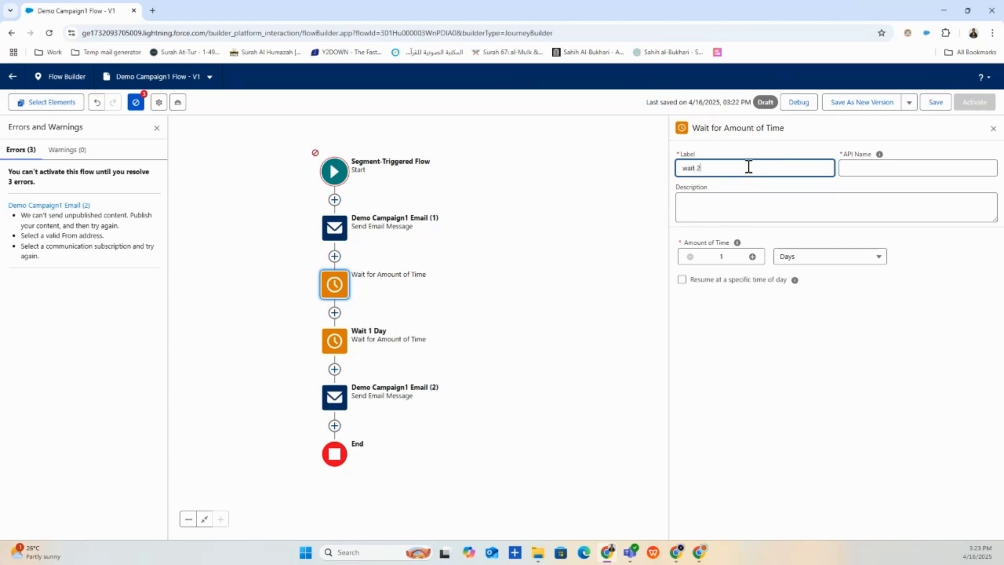
{"action": "type", "text": "it 2 days"}
{"action": "left_click", "coordinate": [772, 190]}
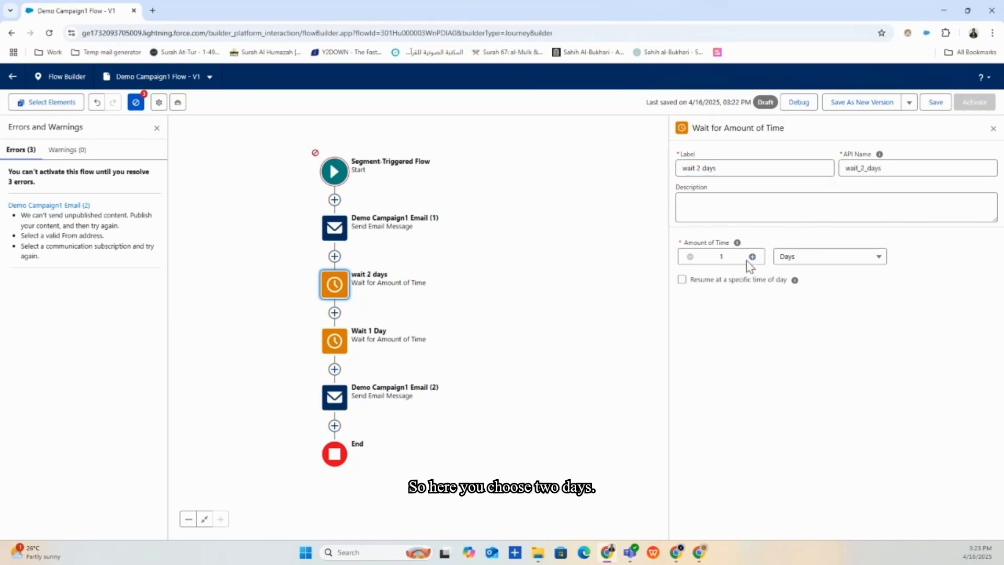
{"action": "left_click", "coordinate": [753, 257]}
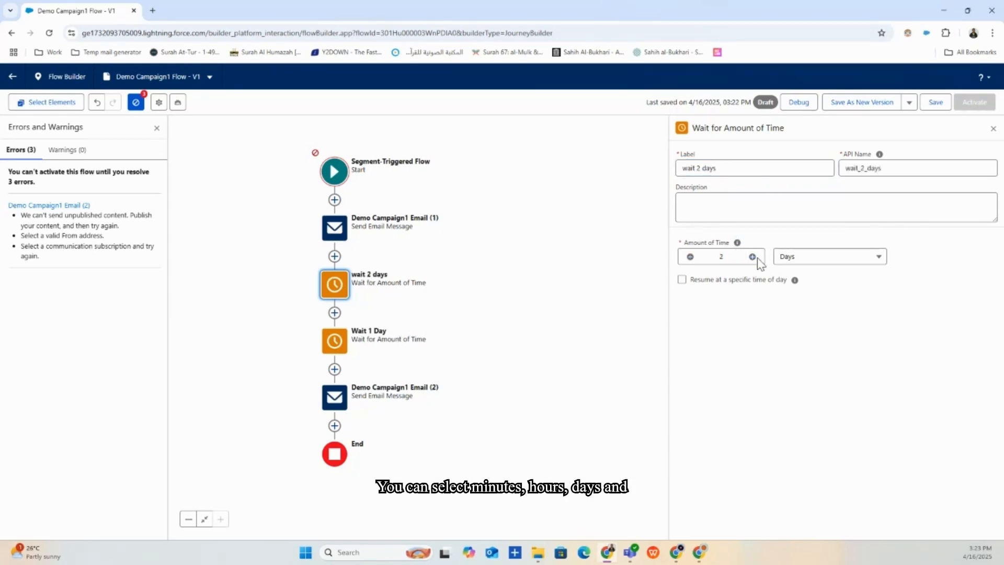
{"action": "left_click", "coordinate": [819, 262]}
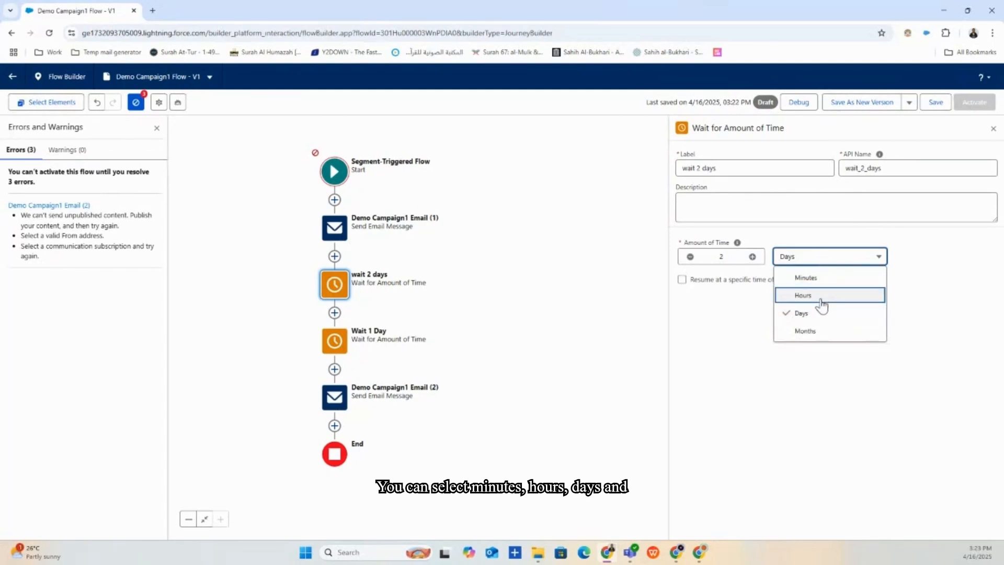
{"action": "left_click", "coordinate": [769, 394]}
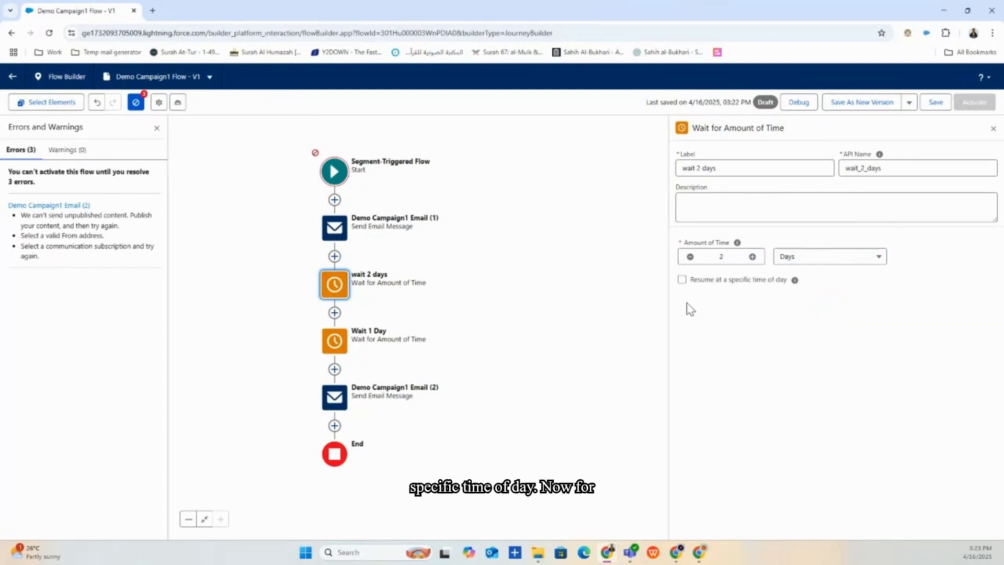
{"action": "left_click", "coordinate": [993, 128]}
- Delete the Wait 1 Day element from the flow
{"action": "left_click", "coordinate": [354, 295]}
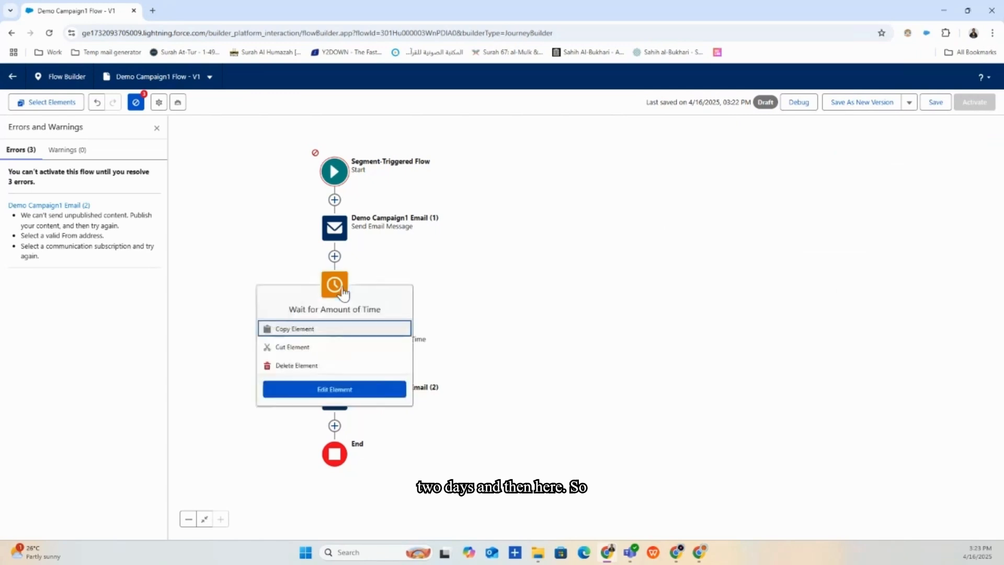
{"action": "left_click", "coordinate": [450, 285]}
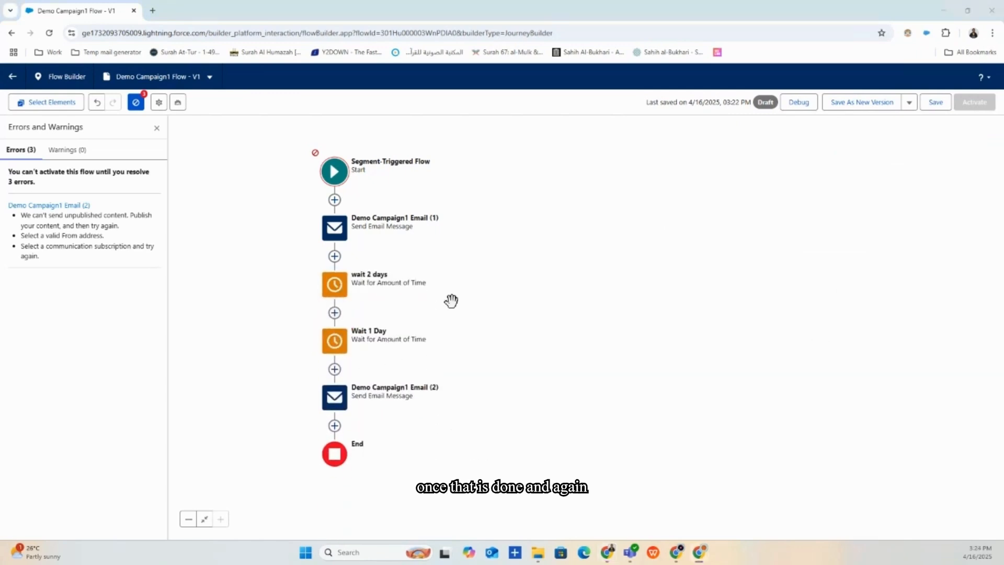
{"action": "left_click", "coordinate": [335, 342]}
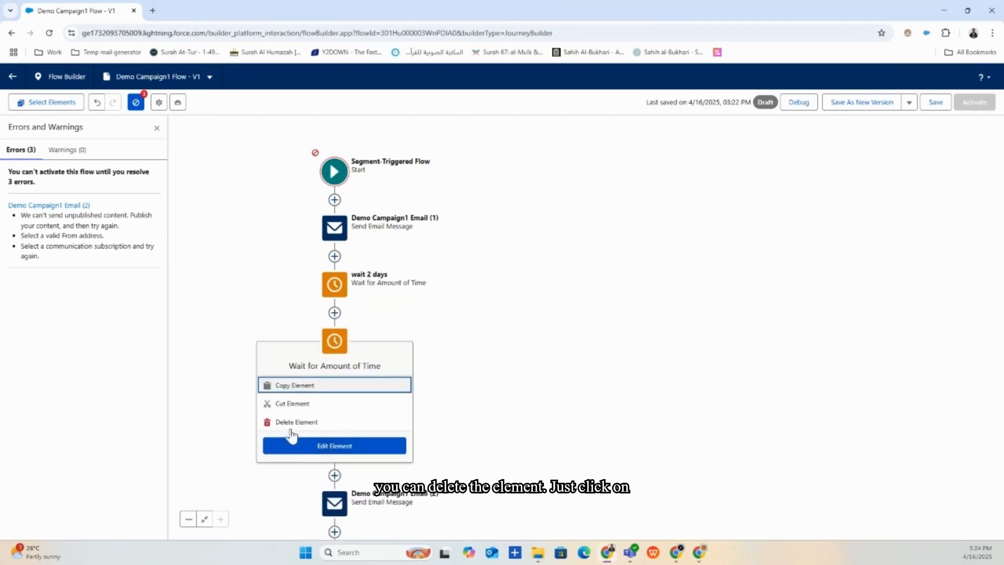
{"action": "left_click", "coordinate": [297, 422]}
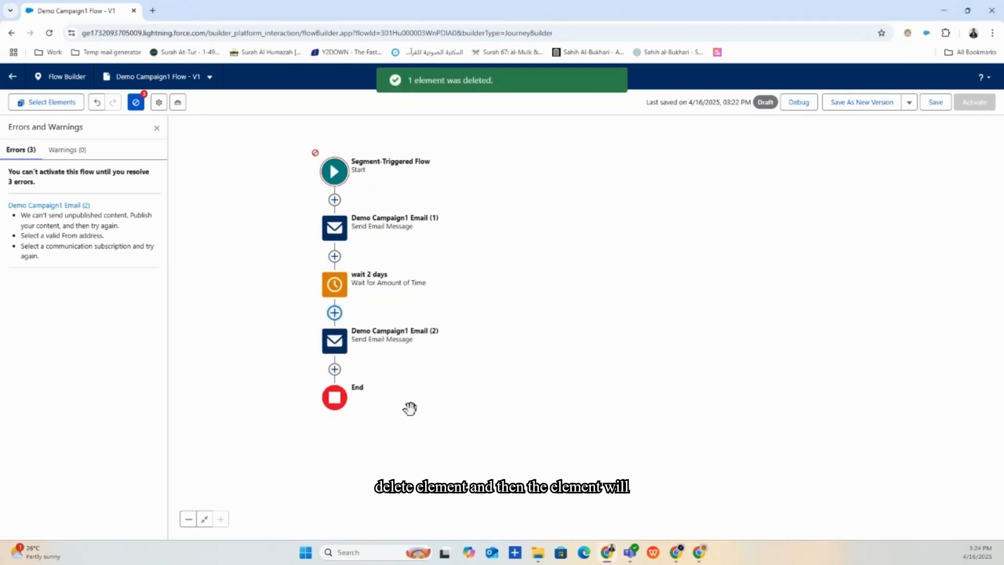
- Set the wait 2 days element's amount of time to 7 minutes and save the flow
{"action": "left_click", "coordinate": [339, 294]}
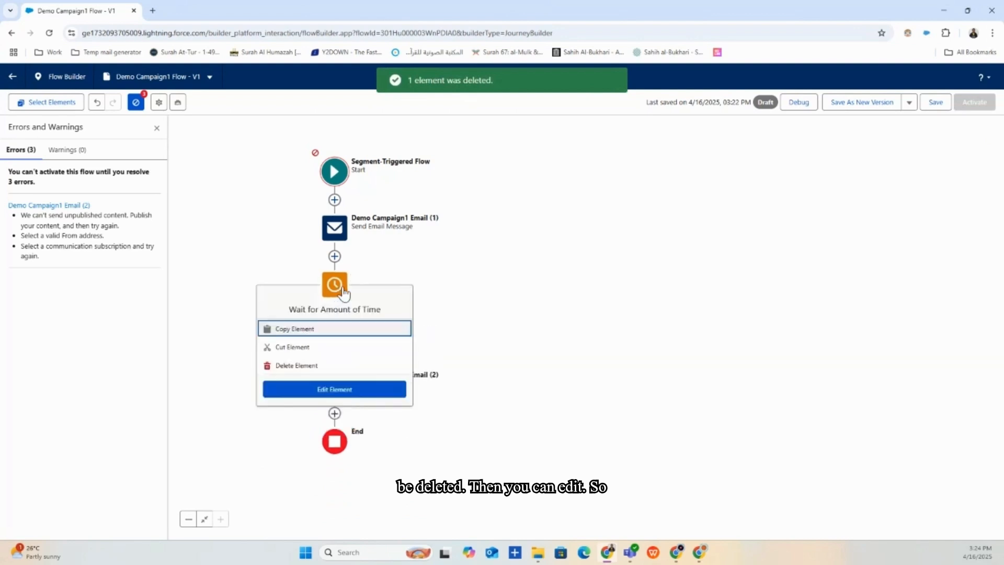
{"action": "left_click", "coordinate": [337, 388]}
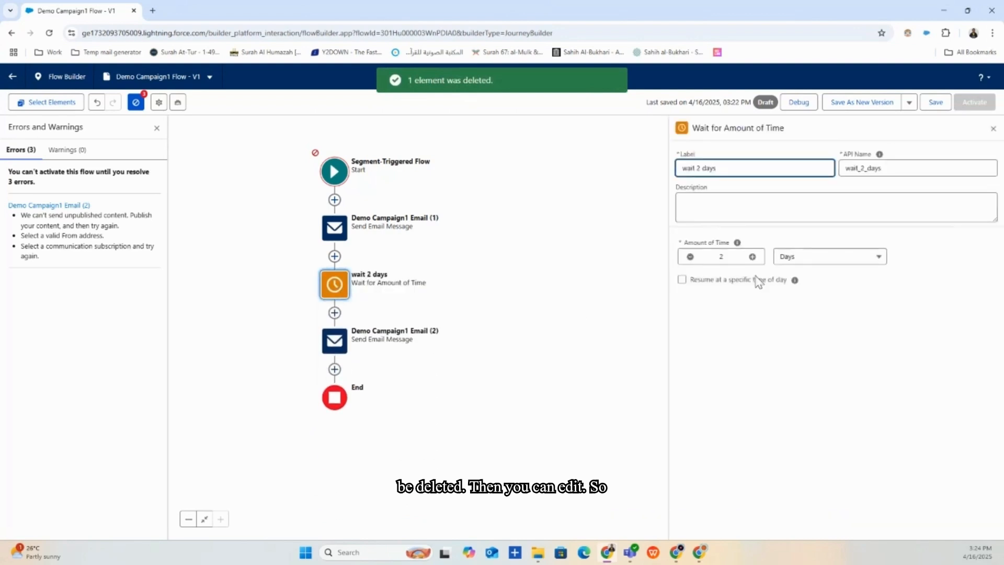
{"action": "left_click", "coordinate": [821, 259]}
{"action": "left_click", "coordinate": [811, 280]}
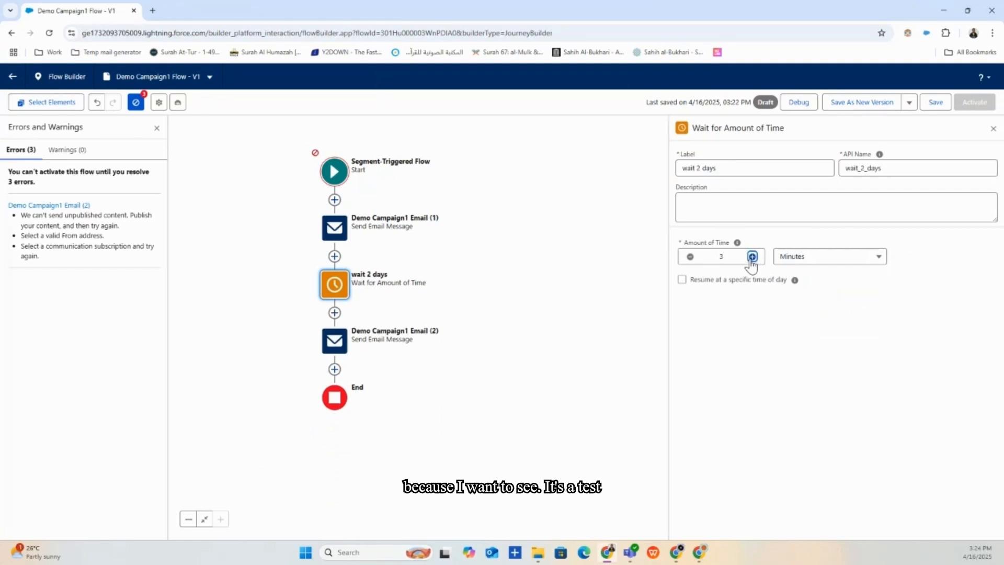
{"action": "left_click", "coordinate": [752, 257]}
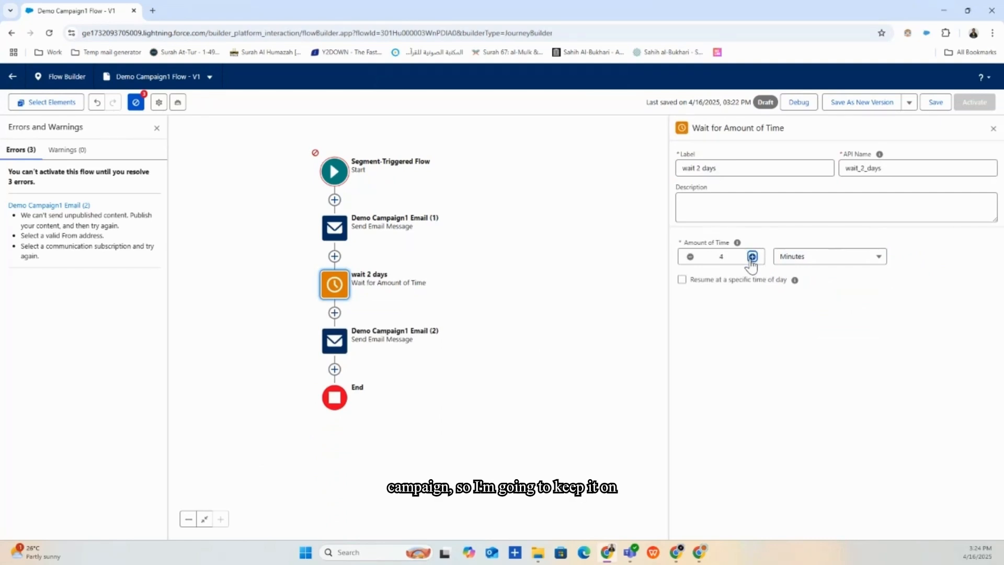
{"action": "left_click", "coordinate": [719, 261]}
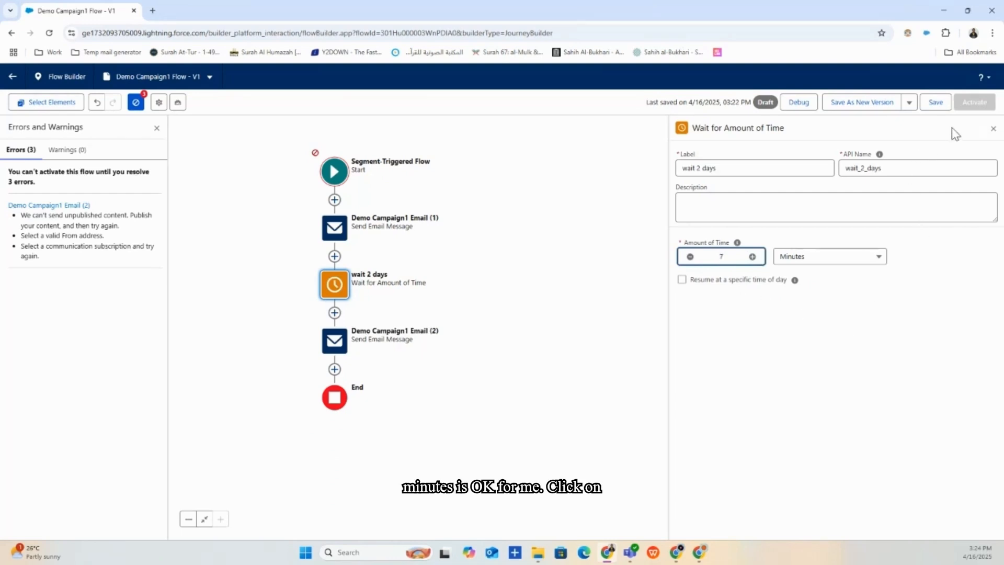
{"action": "left_click", "coordinate": [930, 102]}
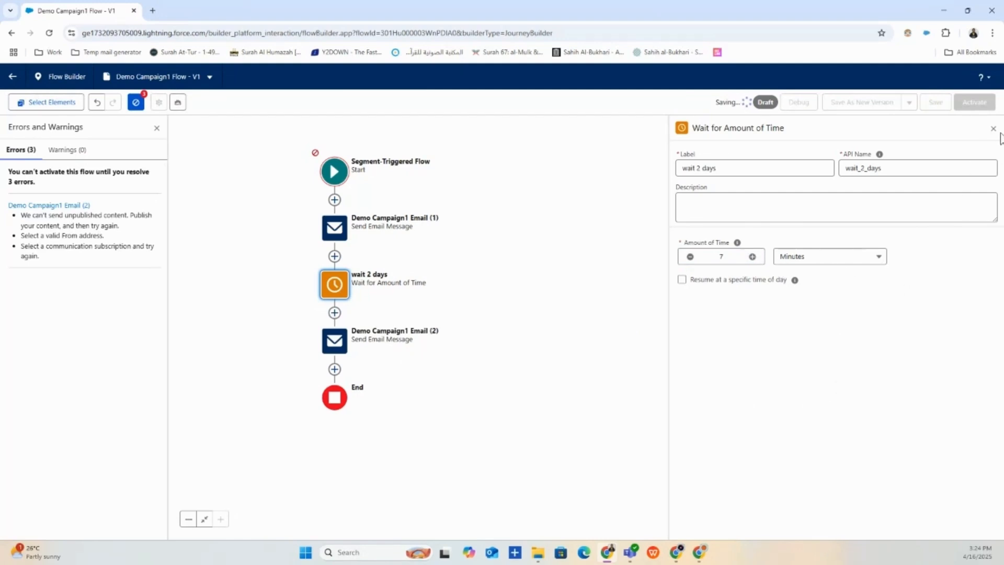
{"action": "left_click", "coordinate": [994, 129]}
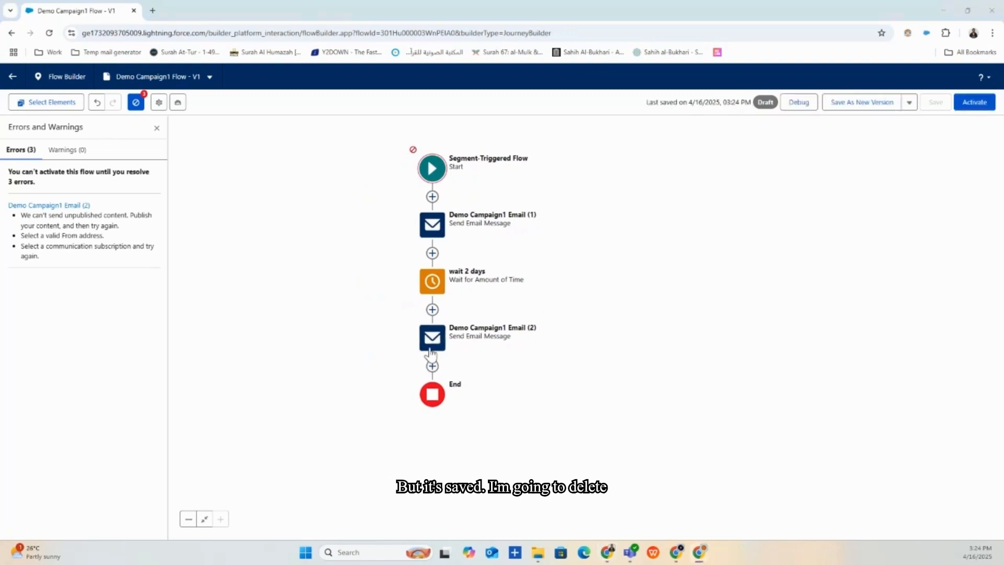
- Delete the Demo Campaign1 Email (2) element from the flow
{"action": "left_click", "coordinate": [432, 345]}
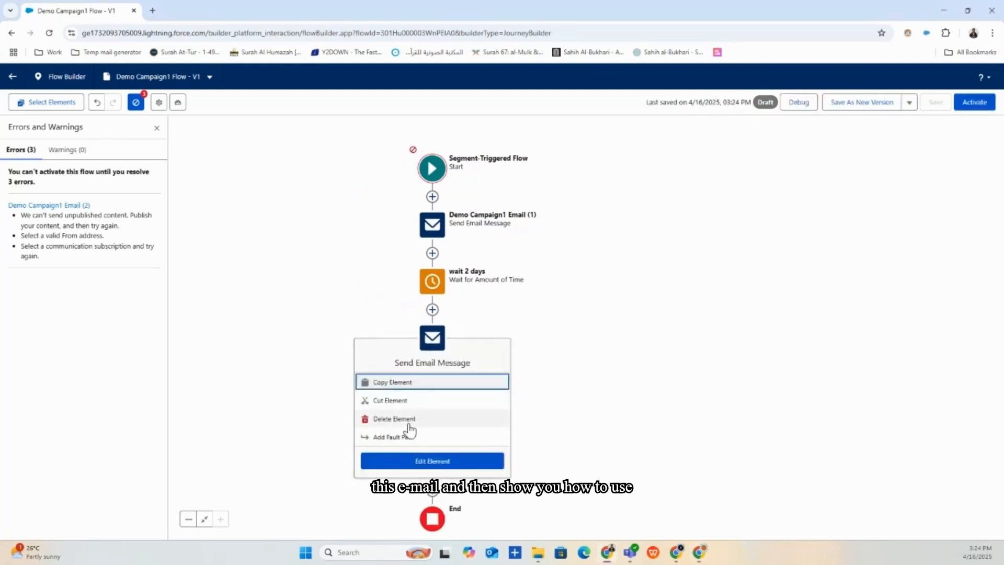
{"action": "left_click", "coordinate": [387, 418]}
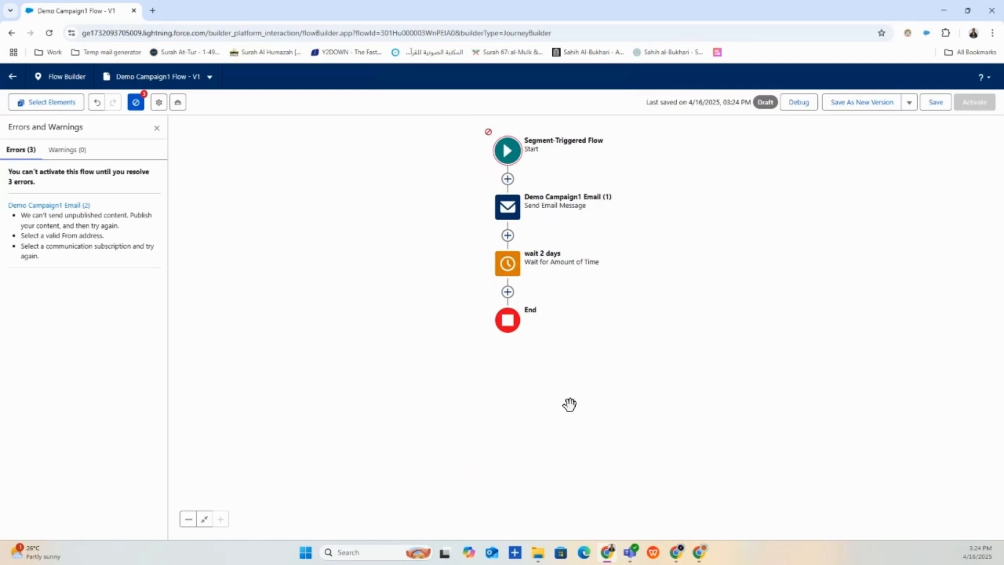
- Add a Decision element after the wait 2 days element and label it "Converted Leads Decision"
{"action": "left_click", "coordinate": [507, 292]}
{"action": "scroll", "coordinate": [488, 370], "scroll_direction": "down", "scroll_amount": 5}
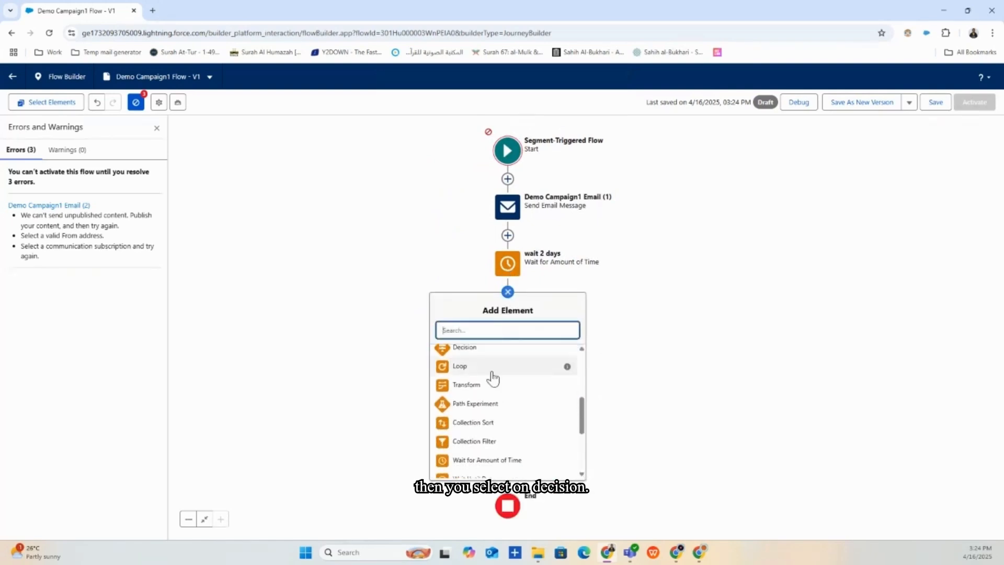
{"action": "scroll", "coordinate": [491, 375], "scroll_direction": "up", "scroll_amount": 2}
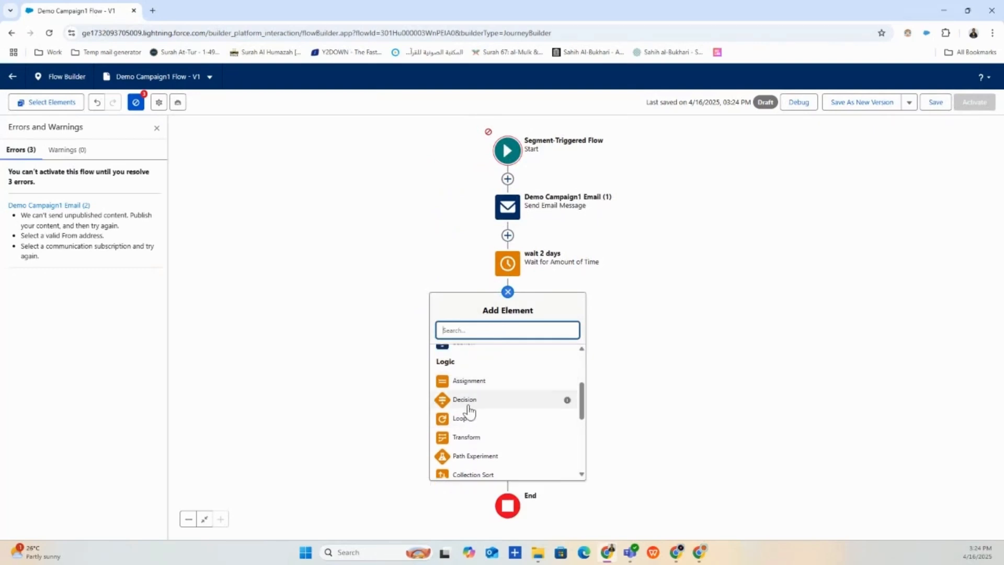
{"action": "left_click", "coordinate": [465, 399]}
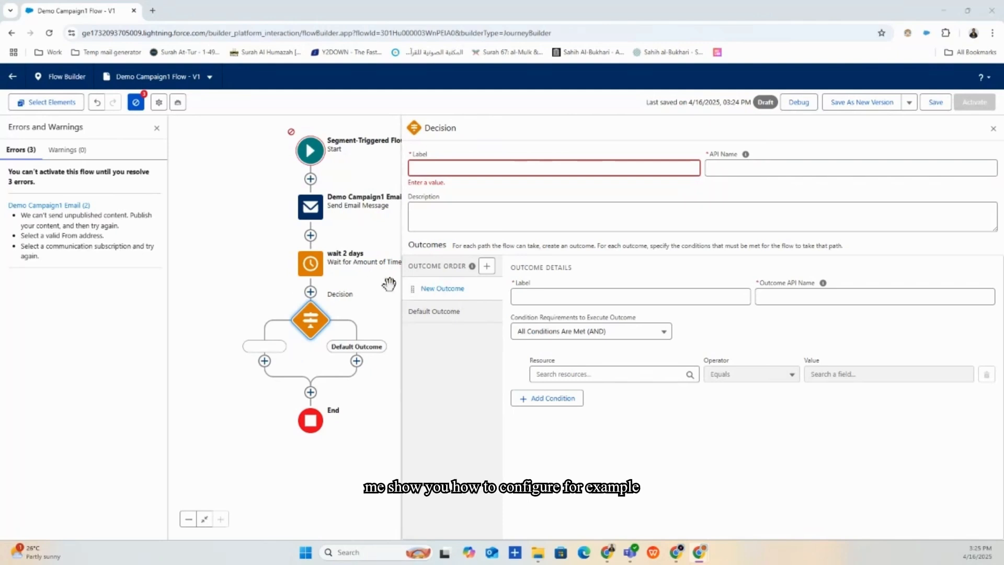
{"action": "left_click_drag", "start_coordinate": [365, 301], "coordinate": [344, 304]}
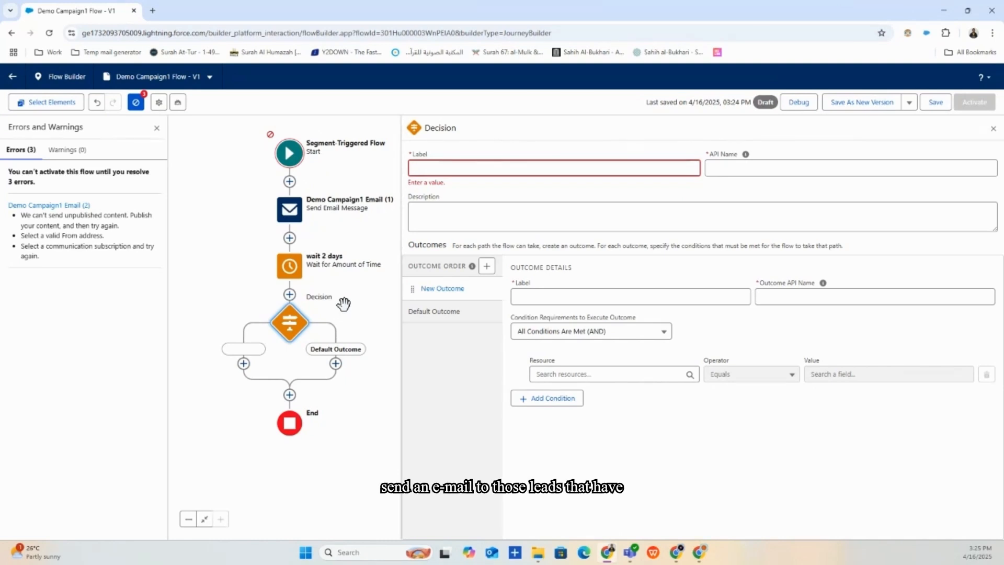
{"action": "left_click", "coordinate": [527, 166]}
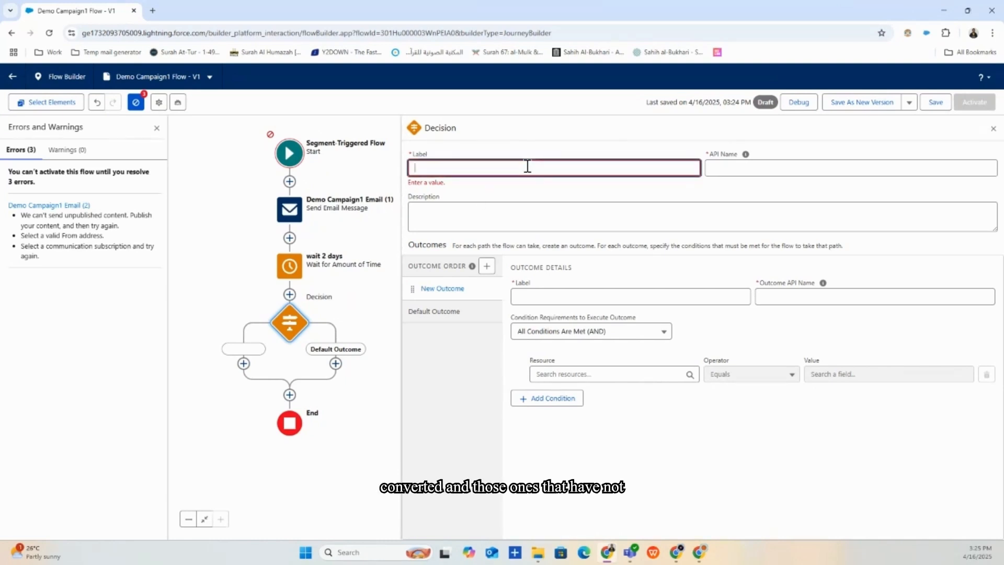
{"action": "type", "text": "Con"}
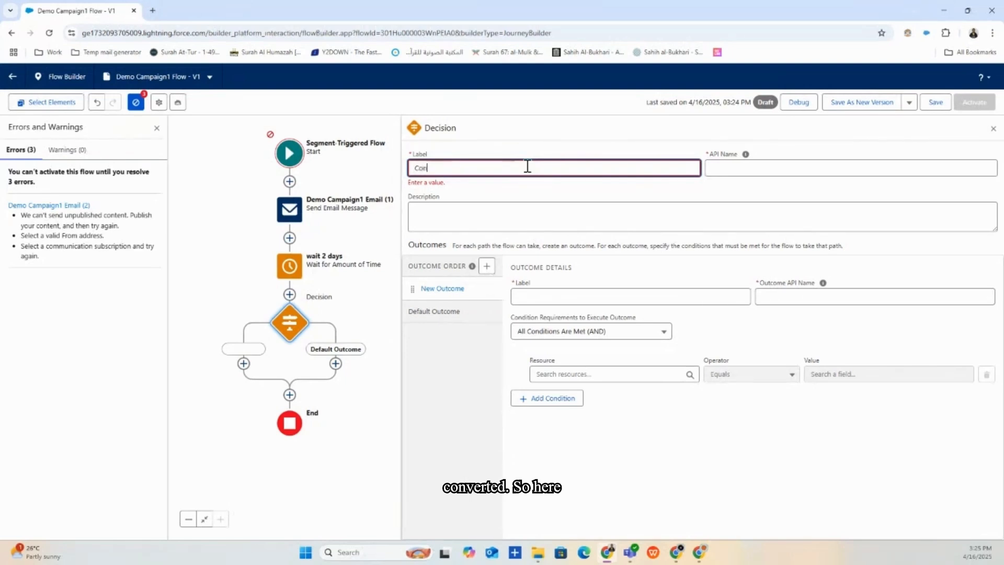
{"action": "type", "text": "verter"}
{"action": "key", "text": "BackSpace"}
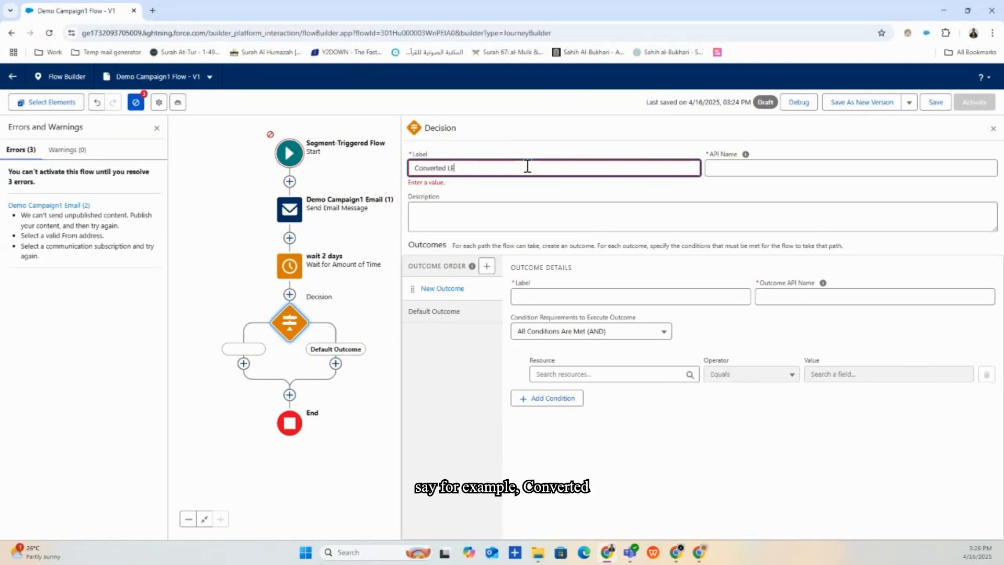
{"action": "type", "text": "d Leads Decision"}
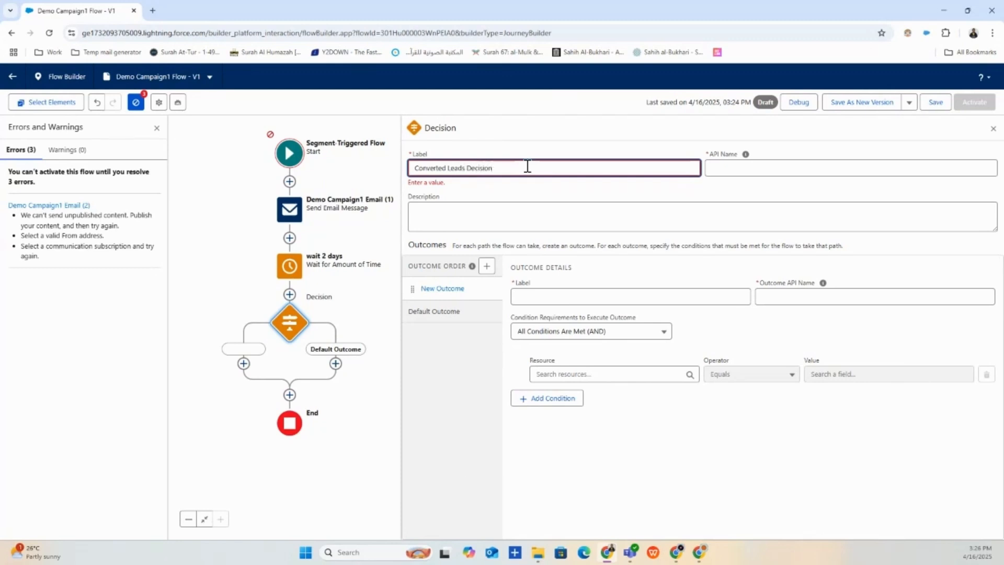
{"action": "left_click", "coordinate": [756, 197]}
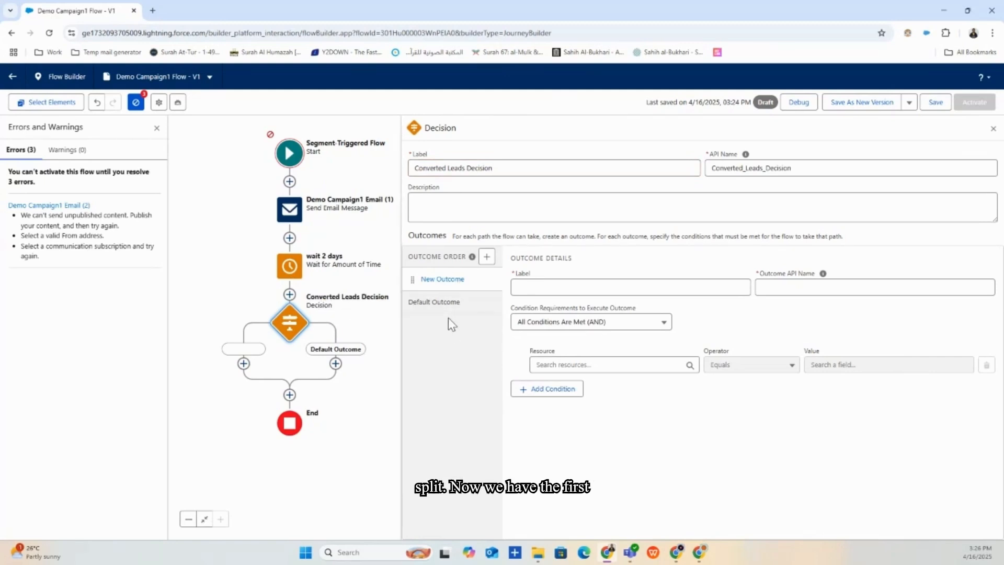
- Label the decision's first outcome "Is Converted Lead"
{"action": "left_click", "coordinate": [596, 289]}
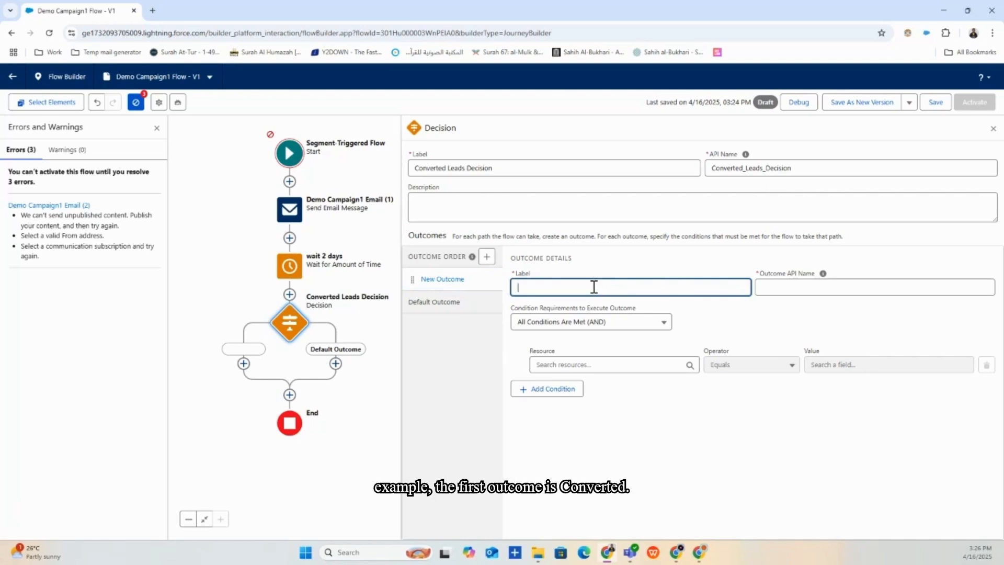
{"action": "type", "text": "Is Con"}
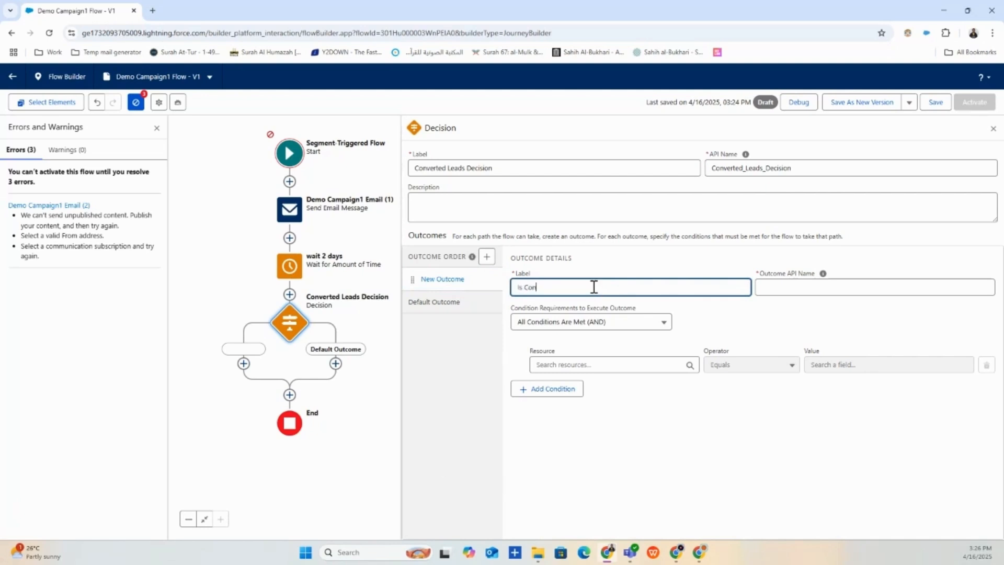
{"action": "type", "text": "verted"}
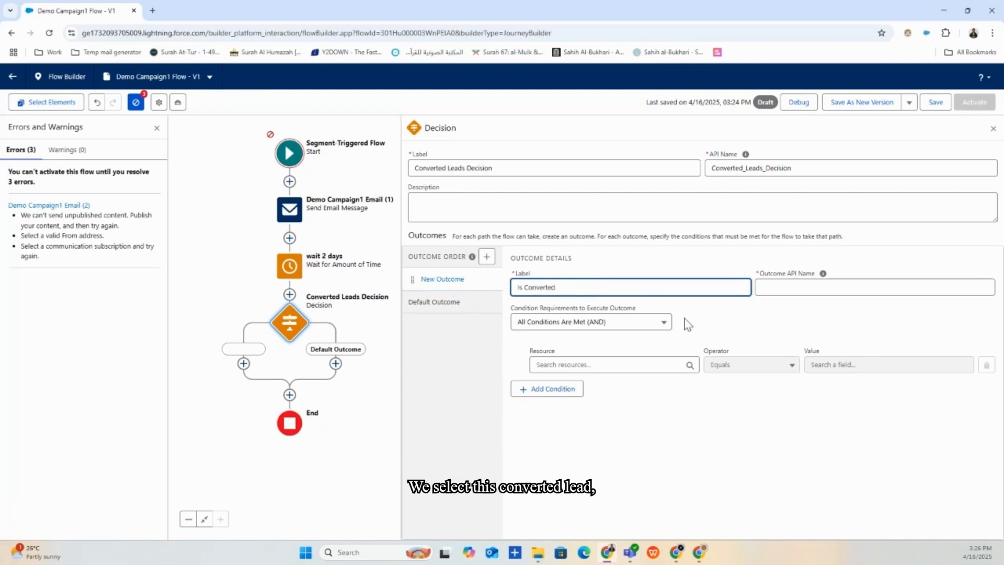
{"action": "type", "text": " LEad"}
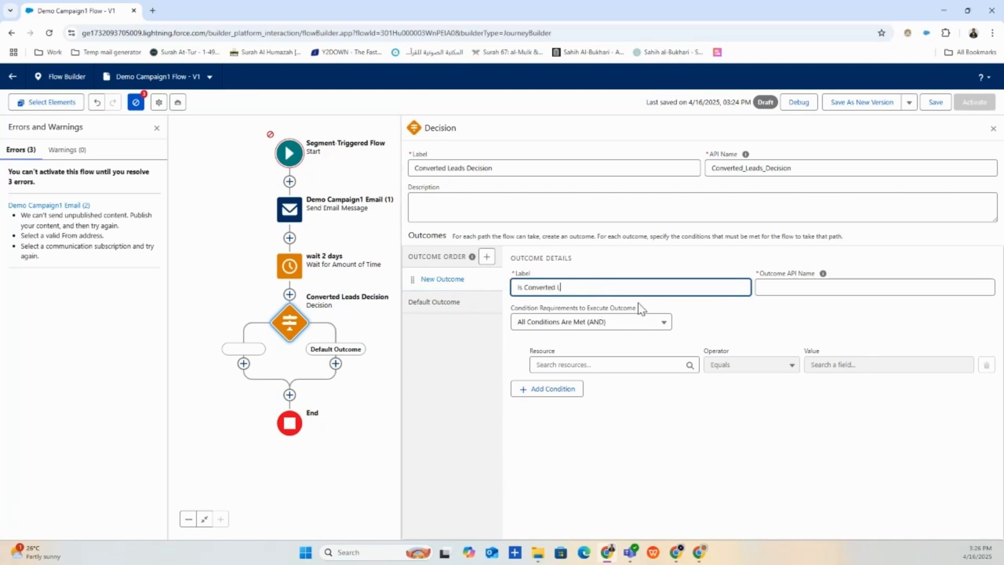
{"action": "key", "text": "BackSpace"}
{"action": "type", "text": "ead"}
{"action": "left_click", "coordinate": [743, 329]}
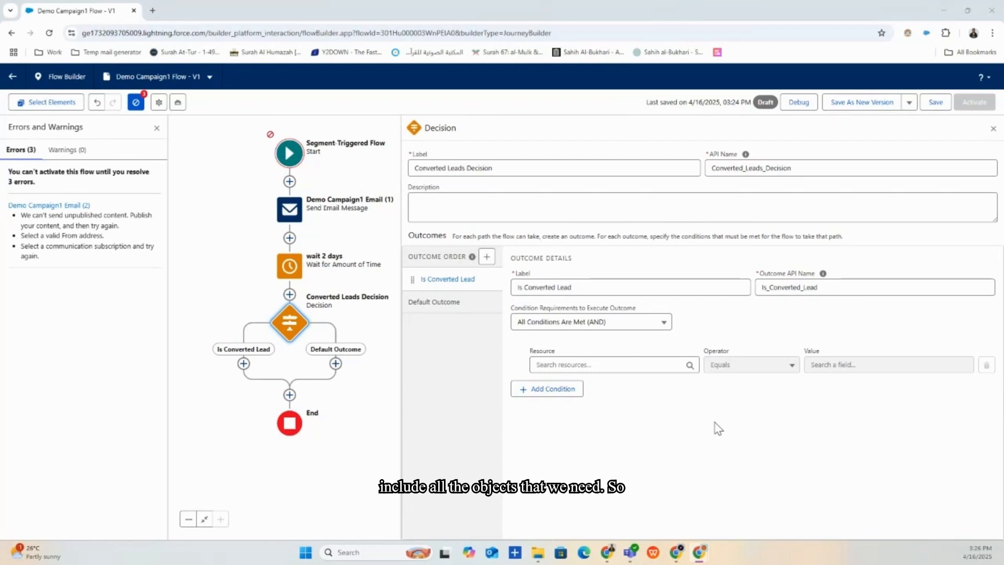
{"action": "left_click", "coordinate": [640, 363]}
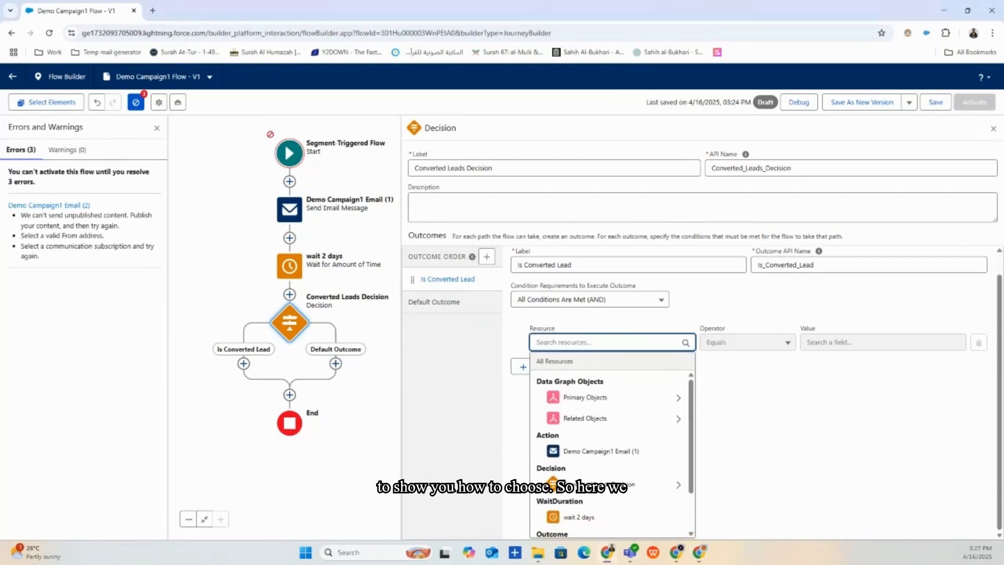
{"action": "scroll", "coordinate": [623, 376], "scroll_direction": "down", "scroll_amount": 3}
{"action": "scroll", "coordinate": [627, 385], "scroll_direction": "up", "scroll_amount": 4}
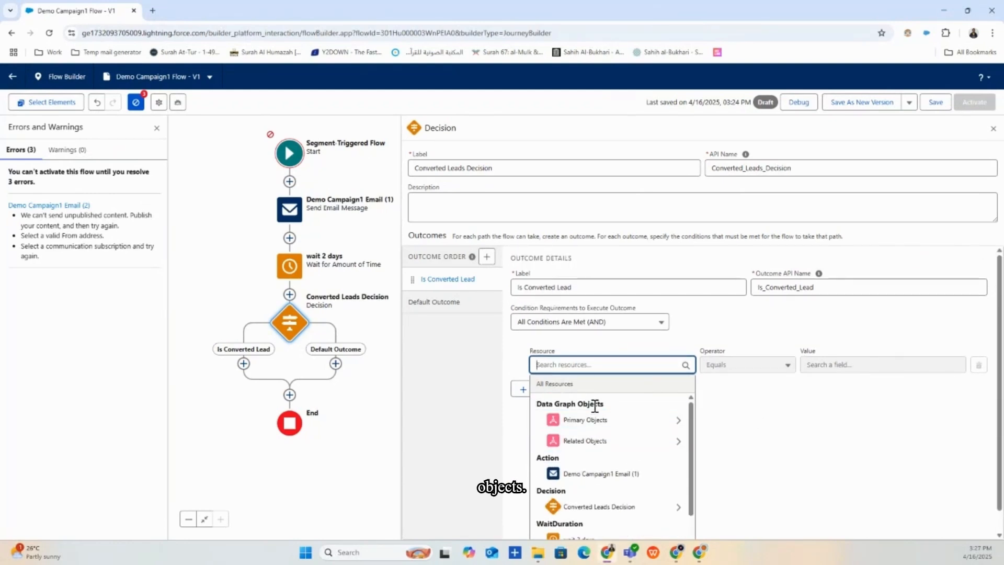
{"action": "left_click", "coordinate": [839, 454]}
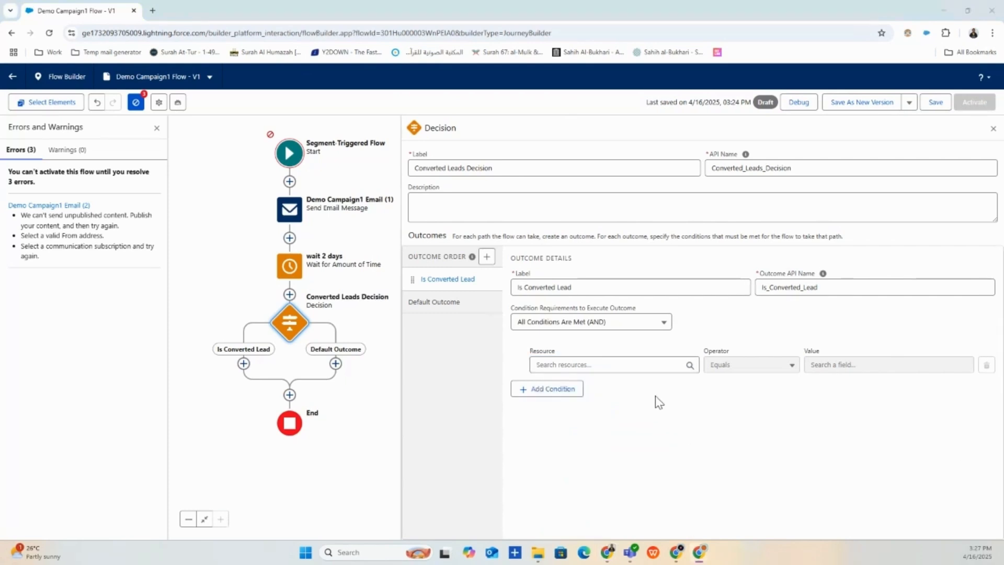
- Set the outcome's condition resource to the related object path Unified Link Individual > Individual > Account > Lead with the Is Converted field
{"action": "left_click", "coordinate": [602, 361]}
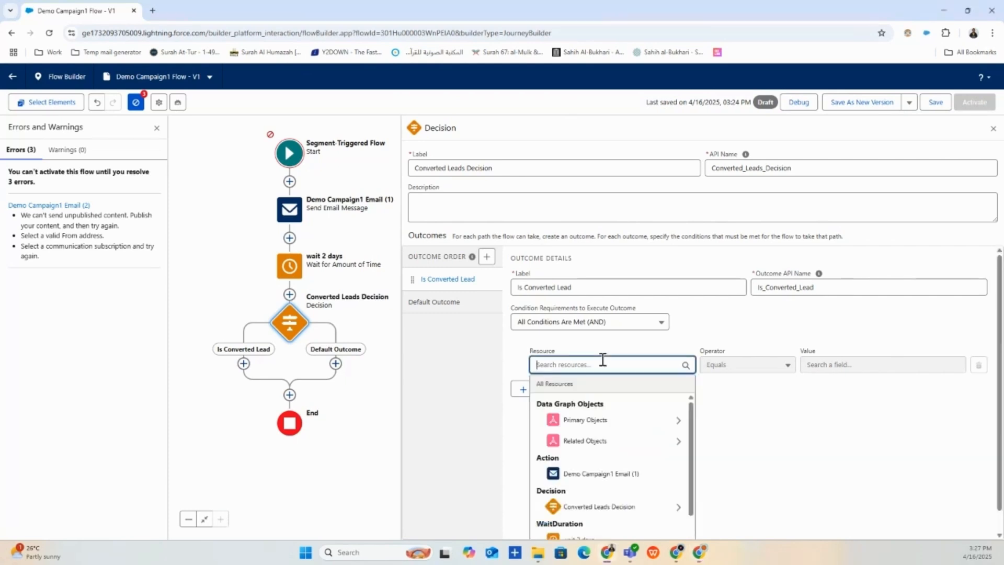
{"action": "left_click", "coordinate": [609, 444]}
{"action": "left_click", "coordinate": [613, 421]}
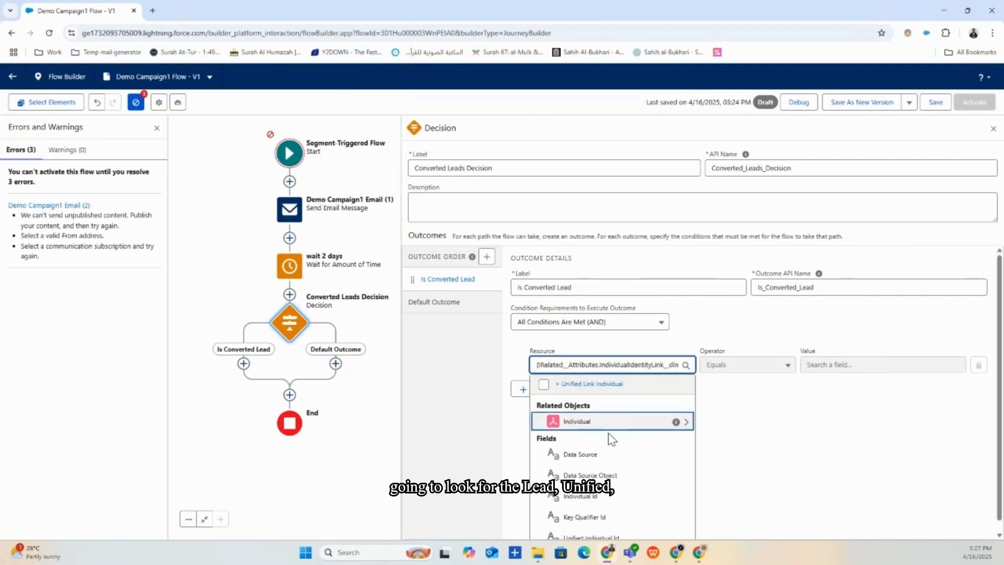
{"action": "left_click", "coordinate": [656, 421]}
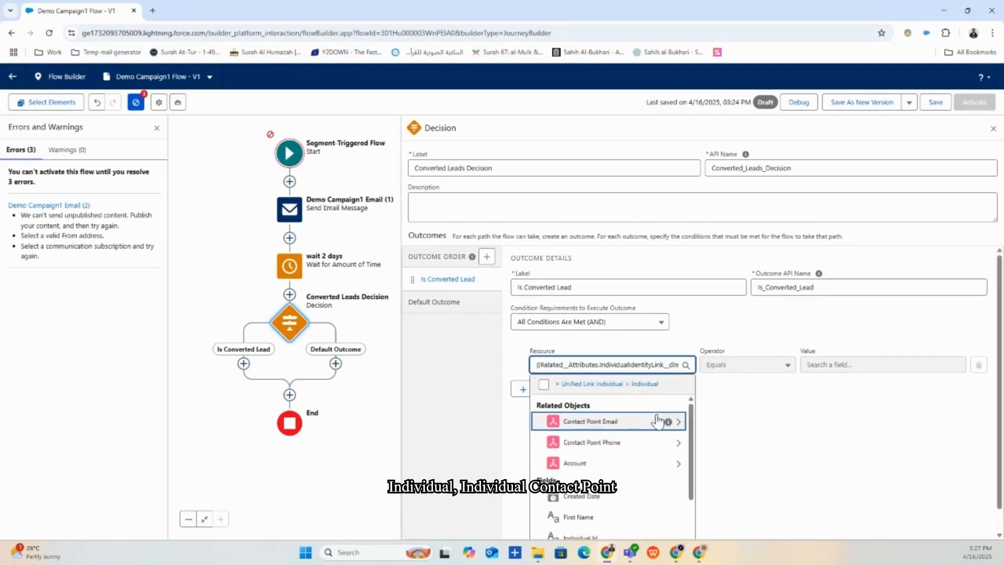
{"action": "left_click", "coordinate": [627, 464]}
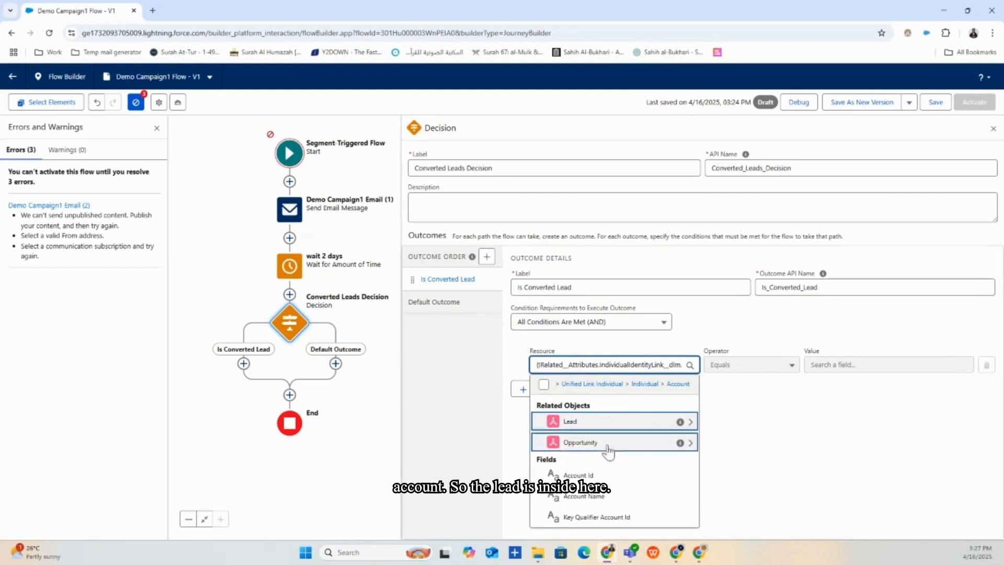
{"action": "left_click", "coordinate": [641, 423]}
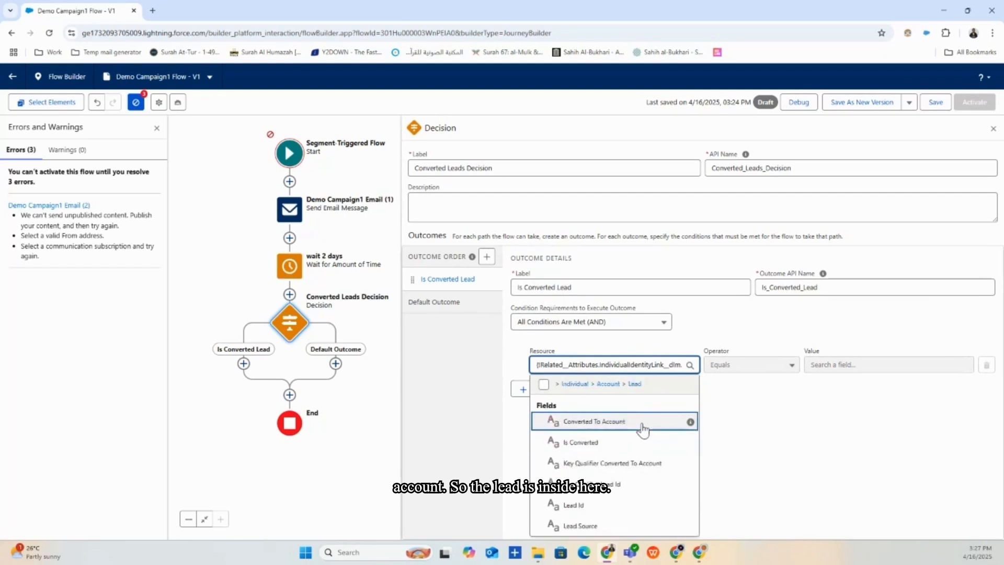
{"action": "left_click", "coordinate": [595, 447]}
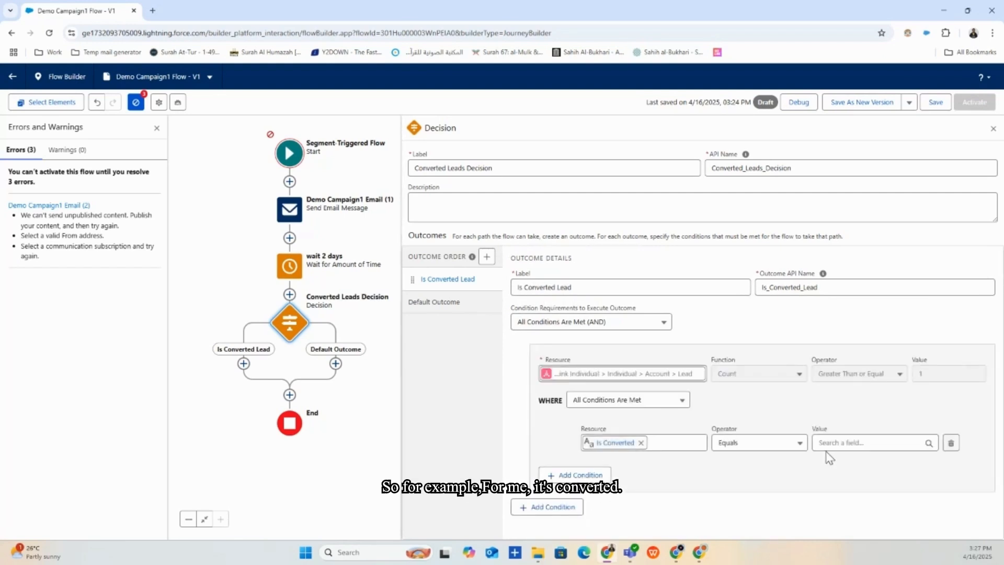
- Set the Is Converted condition's value to True and check the Default Outcome's details
{"action": "left_click", "coordinate": [836, 442]}
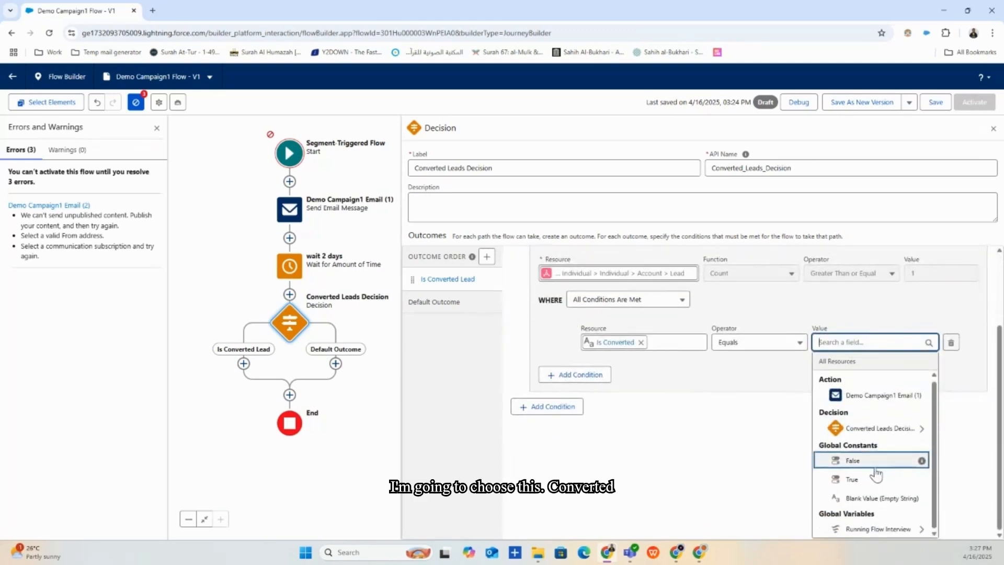
{"action": "left_click", "coordinate": [870, 481]}
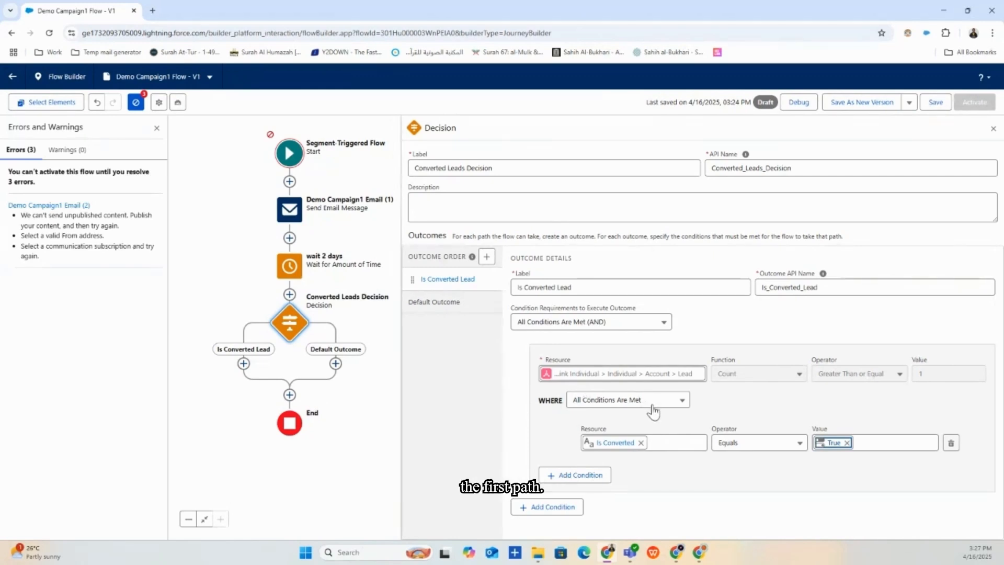
{"action": "left_click", "coordinate": [448, 307]}
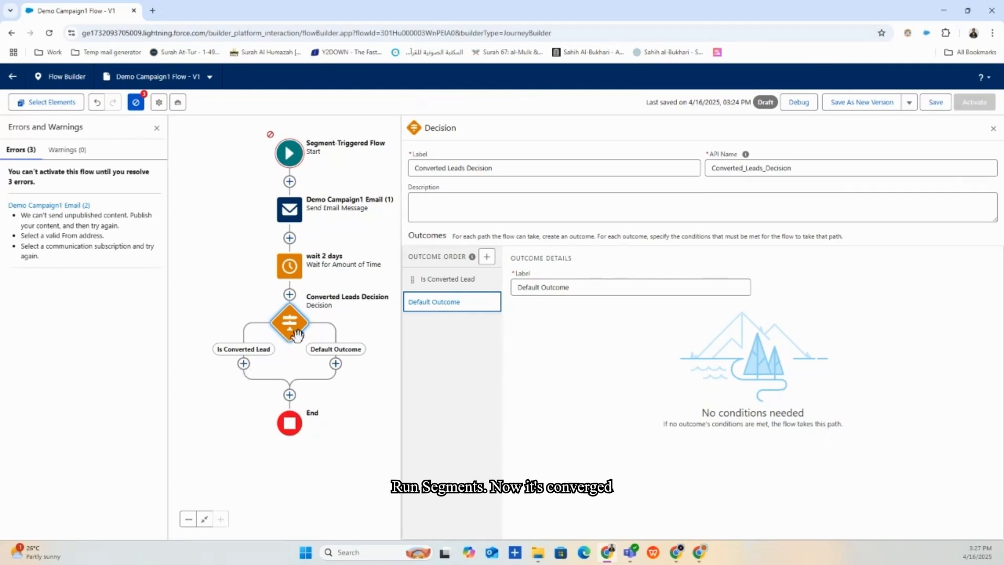
{"action": "left_click", "coordinate": [444, 278]}
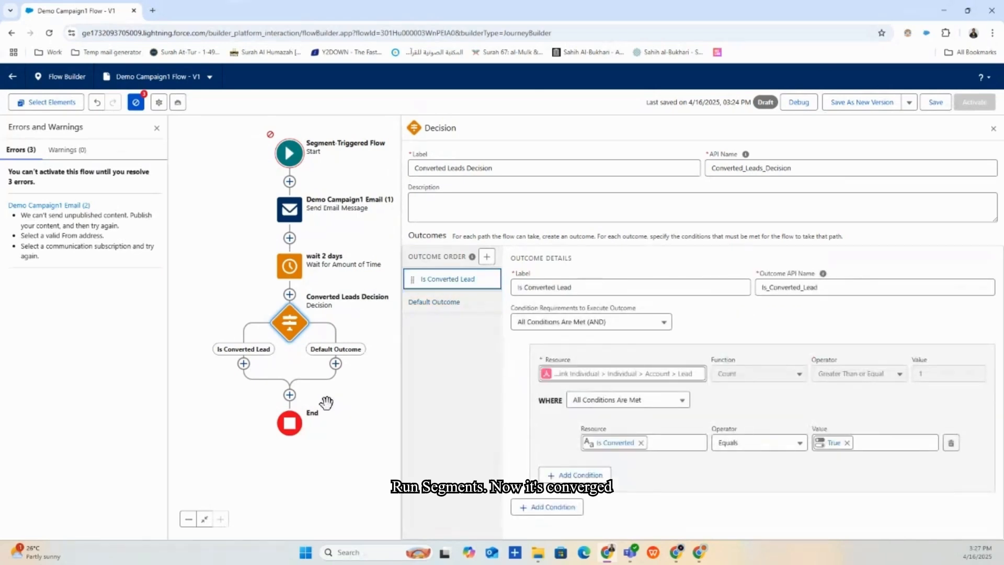
- Add a Send Email Message element on the Is Converted Lead path and label it "Is converted Email"
{"action": "left_click", "coordinate": [243, 365]}
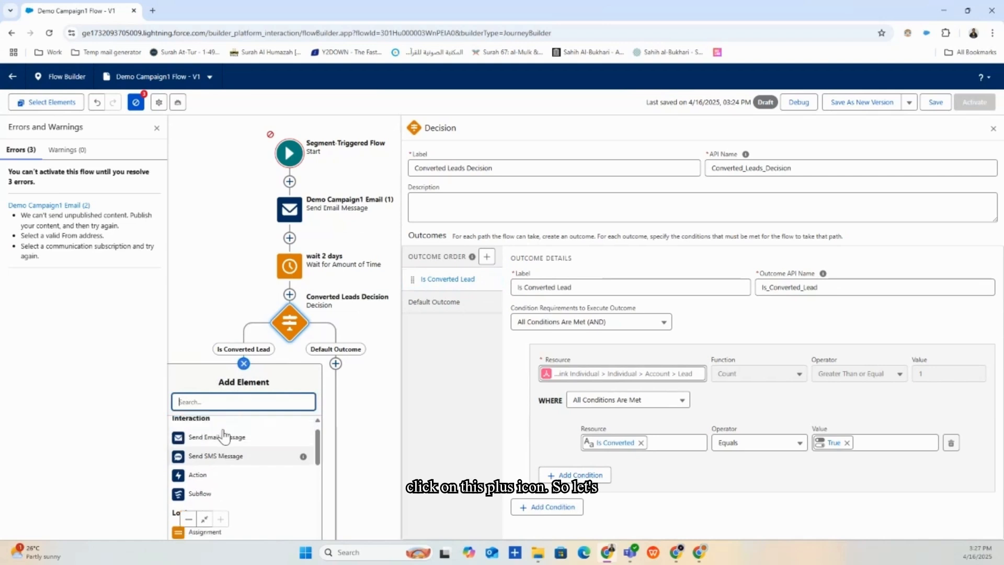
{"action": "left_click", "coordinate": [214, 449]}
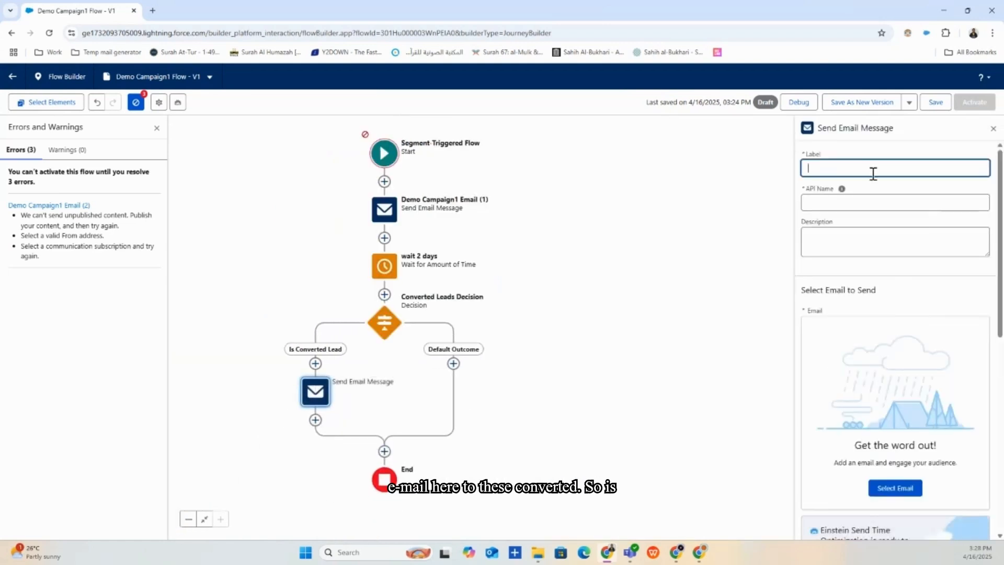
{"action": "type", "text": "Is converted Email"}
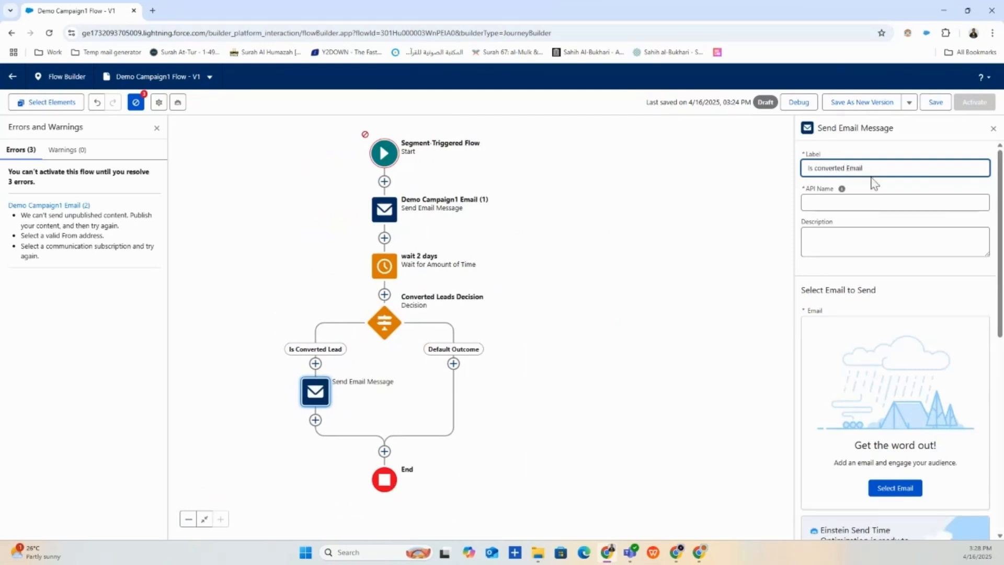
{"action": "left_click", "coordinate": [874, 184]}
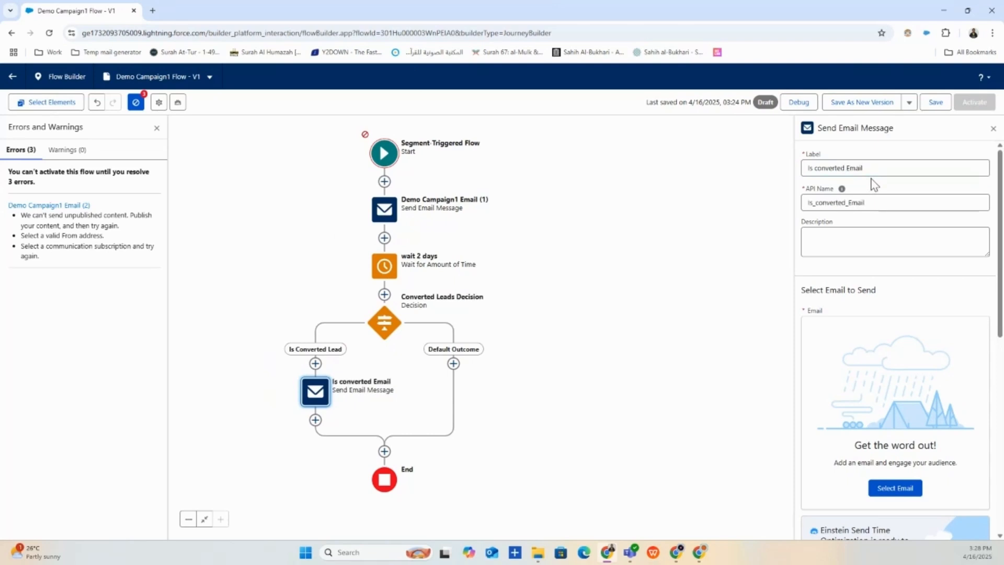
- Choose IsconvertedEmail from the Genetrix SFMC Growth Demo Workspace as the content for the Is converted Email element
{"action": "scroll", "coordinate": [891, 362], "scroll_direction": "down", "scroll_amount": 3}
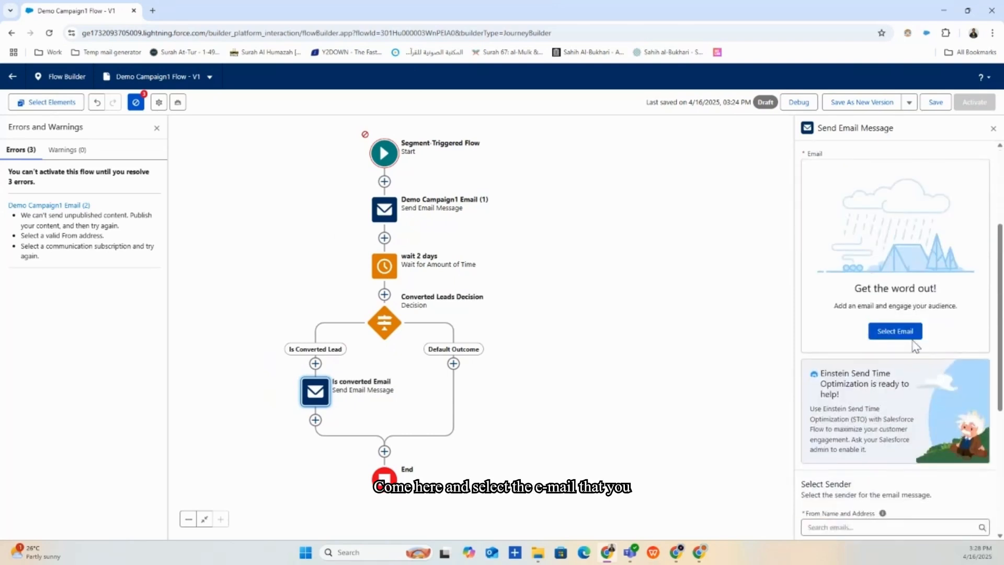
{"action": "left_click", "coordinate": [895, 330]}
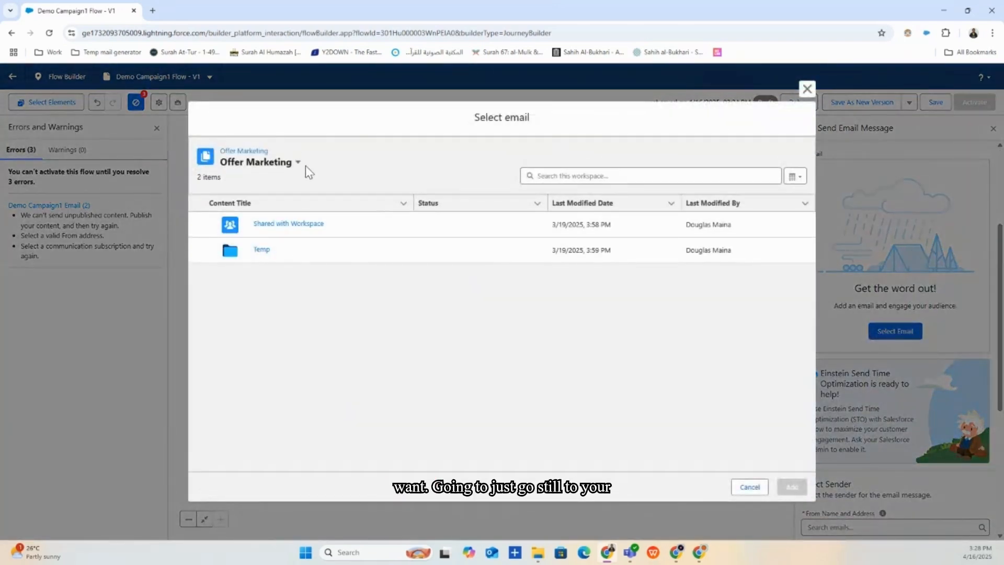
{"action": "left_click", "coordinate": [297, 163]}
{"action": "scroll", "coordinate": [330, 290], "scroll_direction": "down", "scroll_amount": 3}
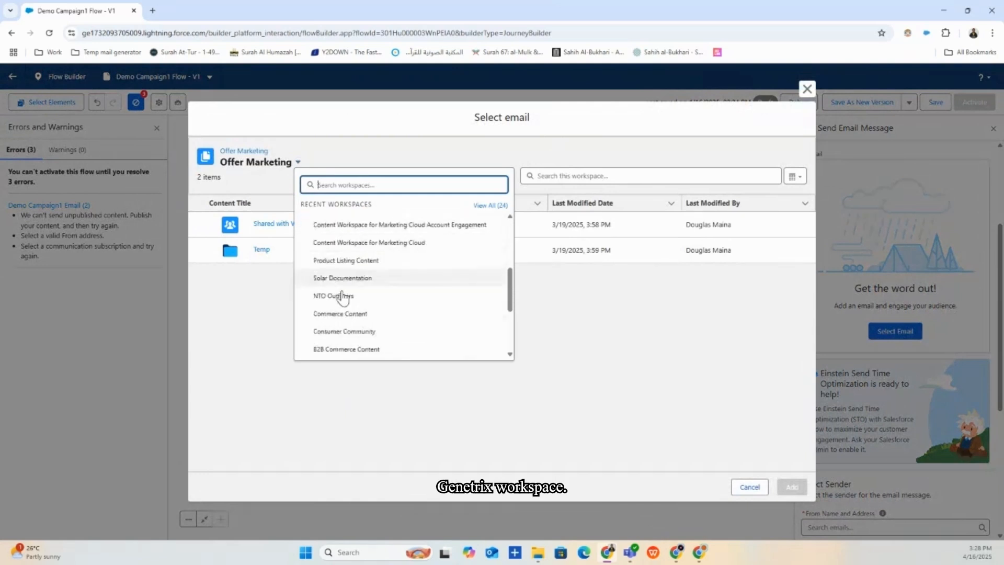
{"action": "scroll", "coordinate": [334, 288], "scroll_direction": "up", "scroll_amount": 2}
{"action": "scroll", "coordinate": [376, 313], "scroll_direction": "up", "scroll_amount": 1}
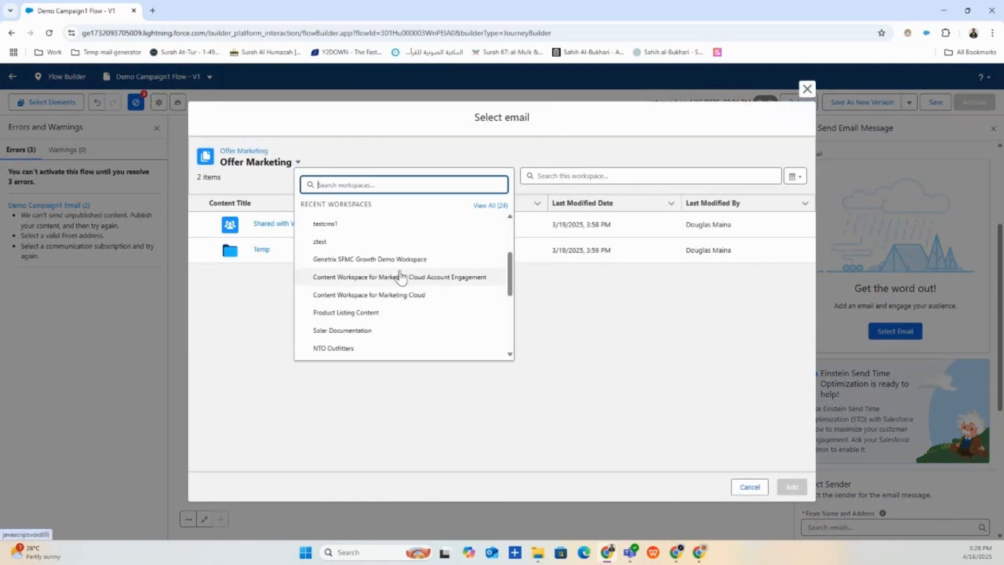
{"action": "left_click", "coordinate": [402, 261]}
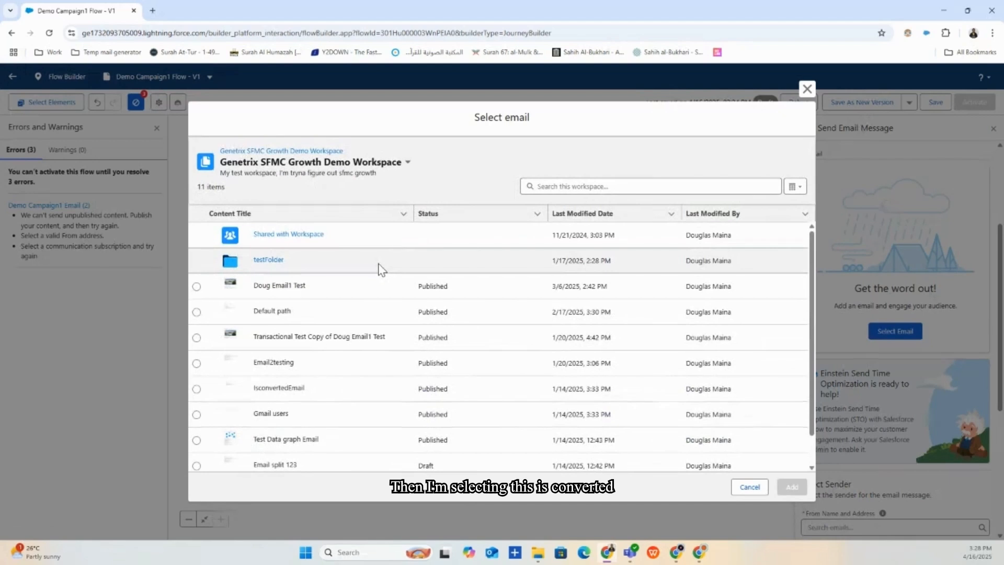
{"action": "left_click", "coordinate": [197, 389]}
{"action": "scroll", "coordinate": [657, 422], "scroll_direction": "down", "scroll_amount": 1}
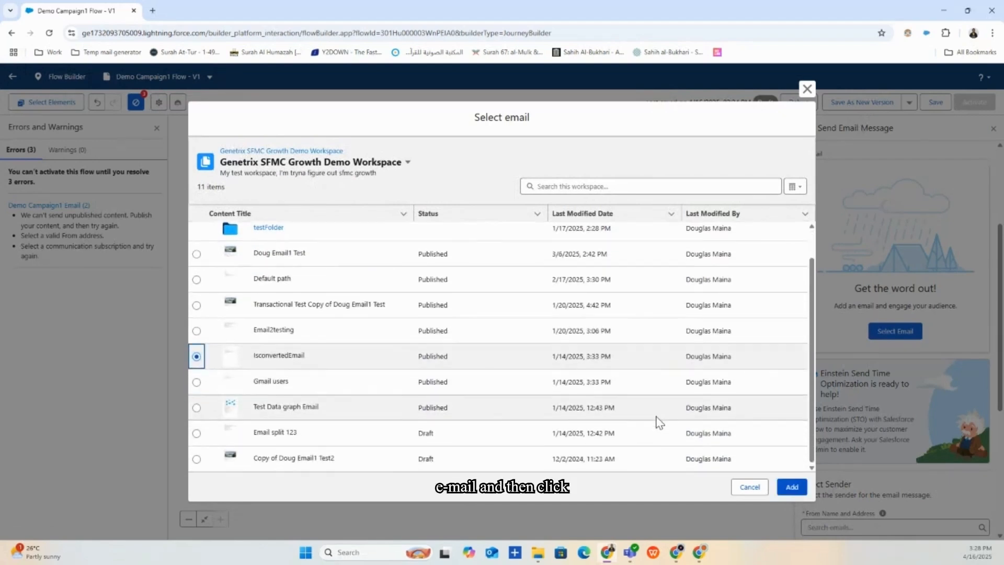
{"action": "left_click", "coordinate": [792, 487]}
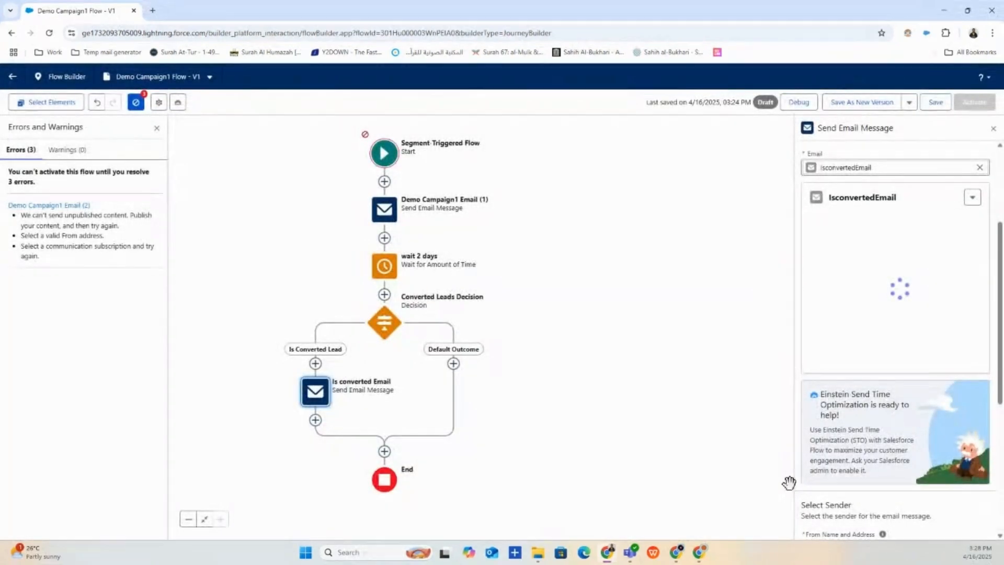
- Set Is converted Email's sender to Default Email and its communication subscription to Marketing
{"action": "scroll", "coordinate": [870, 415], "scroll_direction": "down", "scroll_amount": 6}
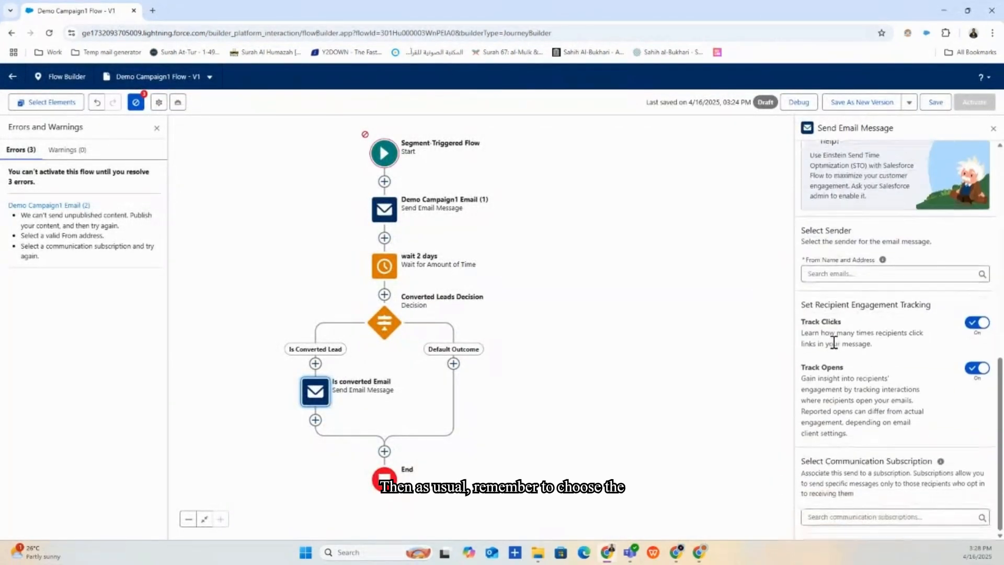
{"action": "left_click", "coordinate": [875, 276]}
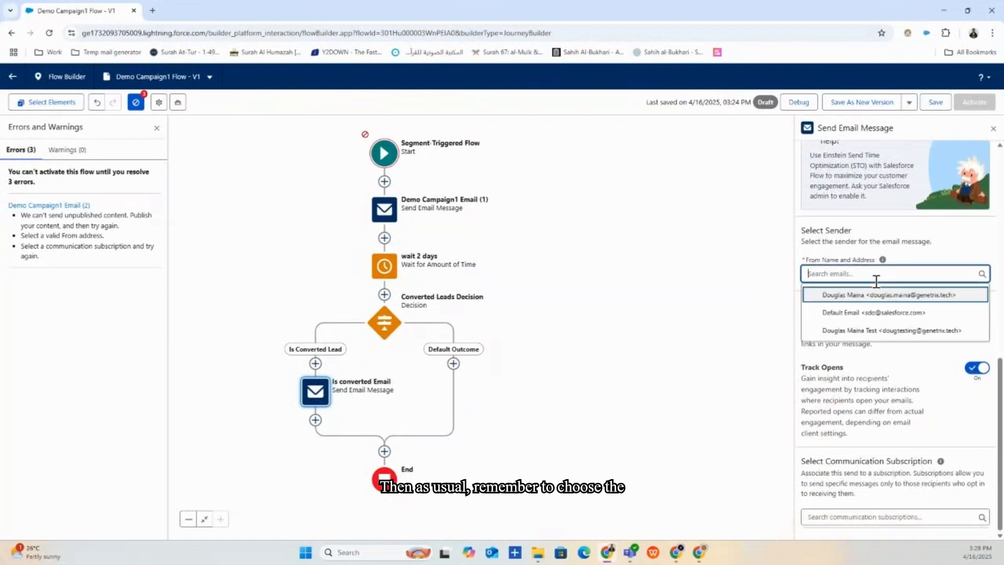
{"action": "left_click", "coordinate": [883, 315]}
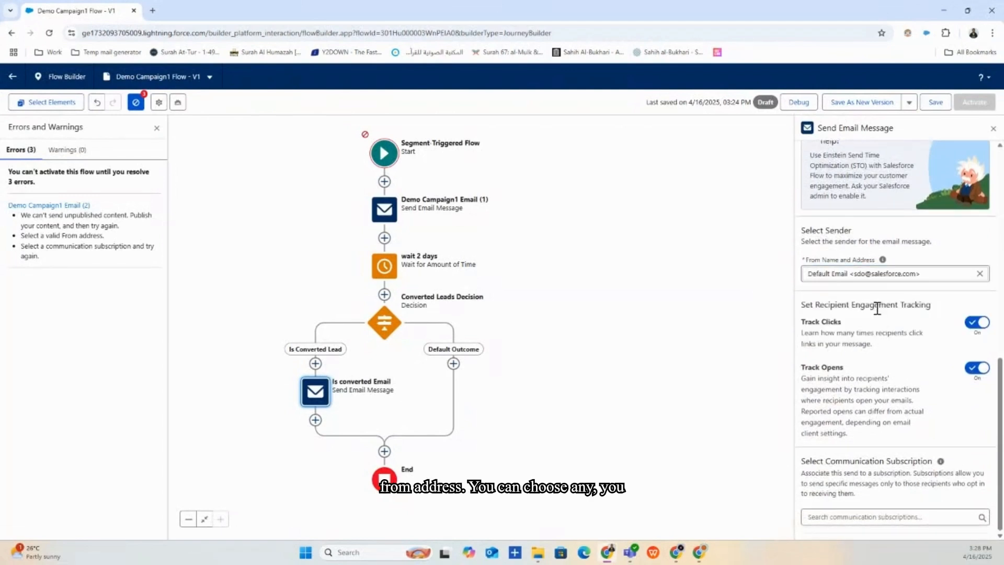
{"action": "left_click", "coordinate": [887, 515]}
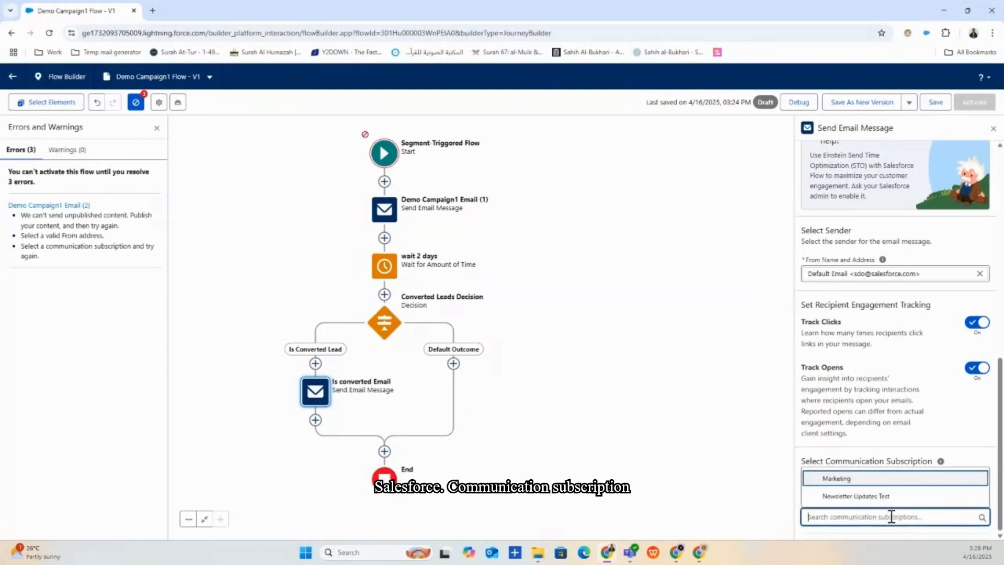
{"action": "left_click", "coordinate": [880, 484]}
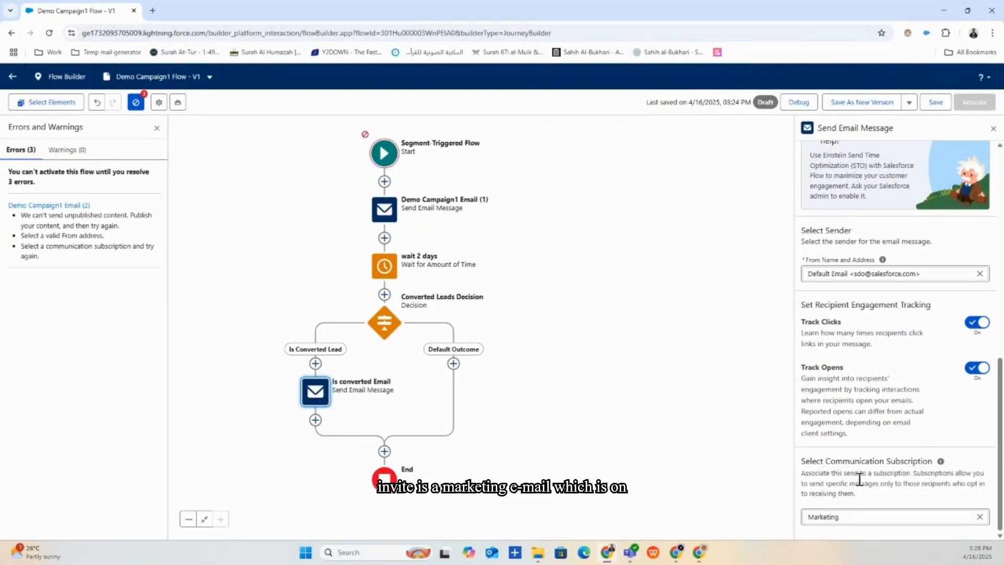
- Add a Send Email Message element on the Default Outcome path and label it "Default Email"
{"action": "left_click", "coordinate": [453, 364]}
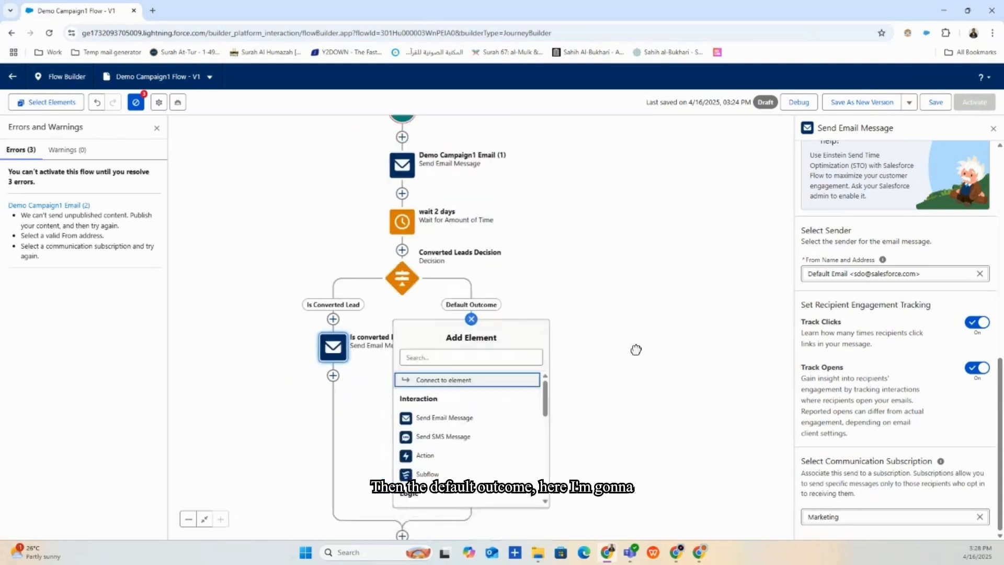
{"action": "left_click", "coordinate": [440, 366]}
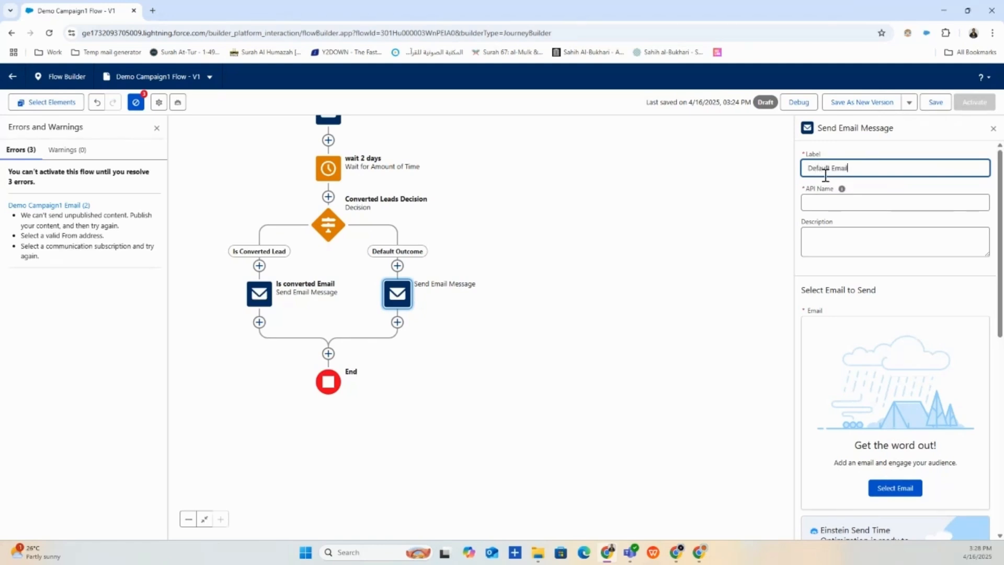
{"action": "left_click", "coordinate": [860, 183]}
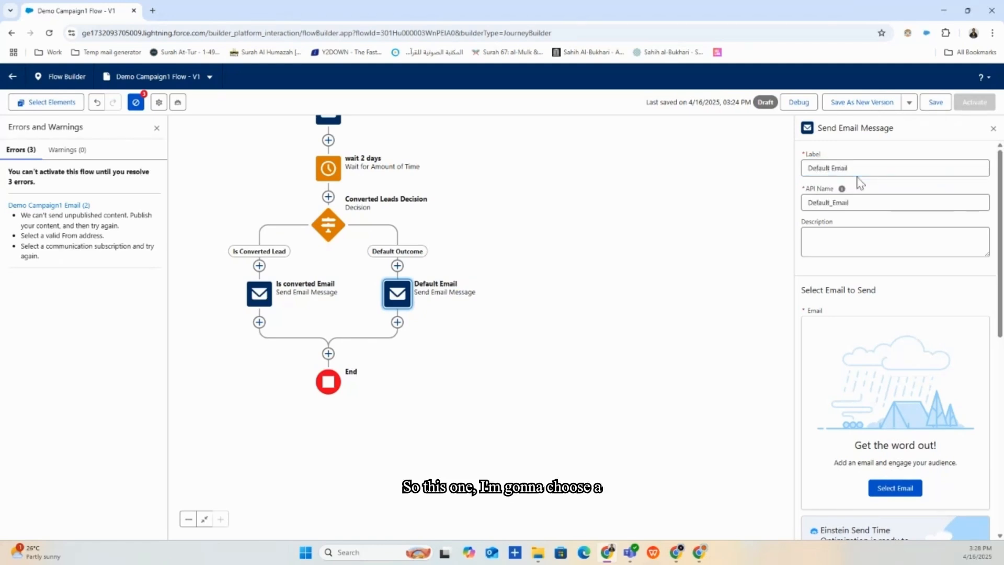
- Choose the published Transactional Test Copy email from the Genetrix SFMC Growth Demo Workspace as Default Email's content
{"action": "left_click", "coordinate": [904, 487]}
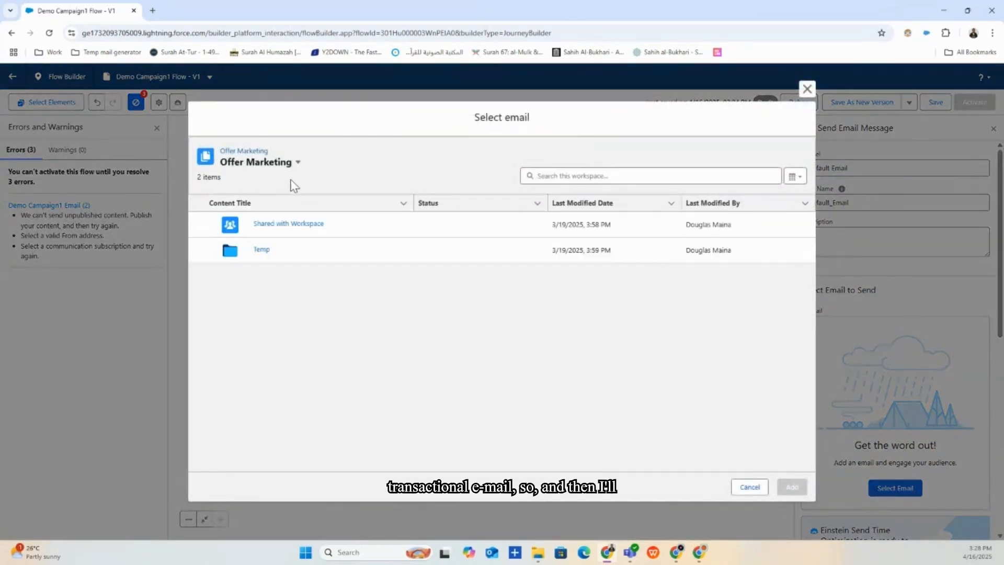
{"action": "left_click", "coordinate": [297, 162]}
{"action": "scroll", "coordinate": [371, 271], "scroll_direction": "down", "scroll_amount": 5}
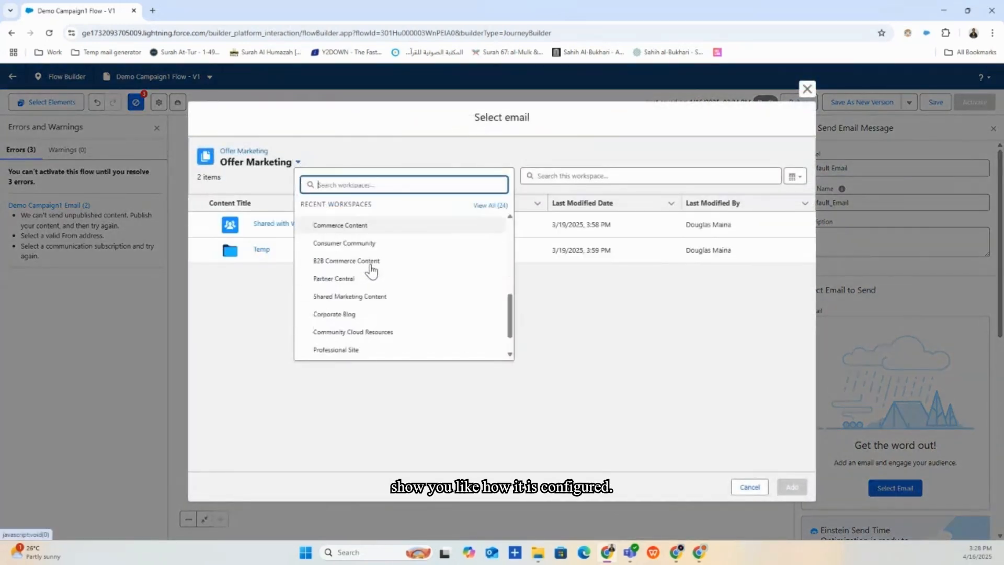
{"action": "scroll", "coordinate": [371, 271], "scroll_direction": "up", "scroll_amount": 3}
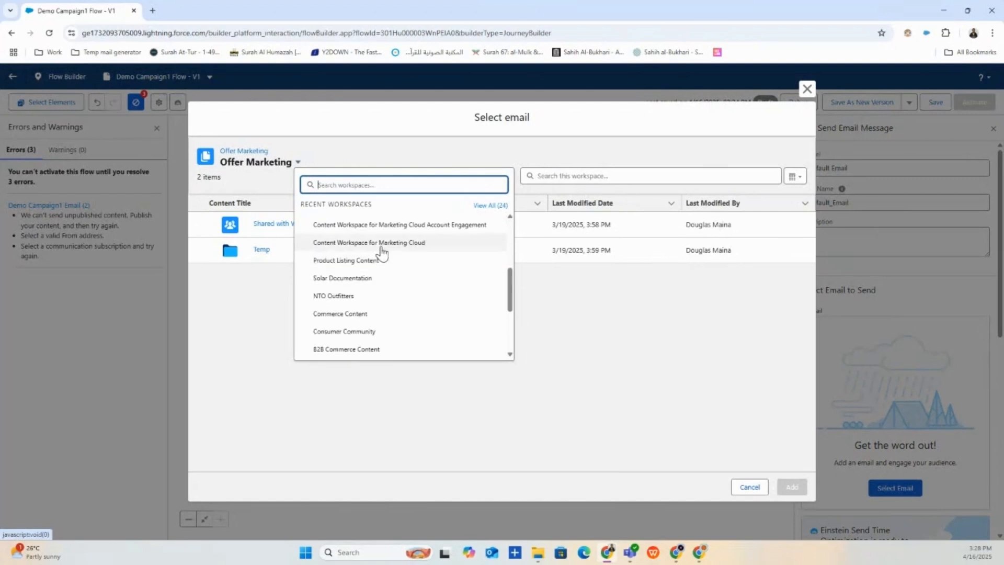
{"action": "scroll", "coordinate": [382, 253], "scroll_direction": "up", "scroll_amount": 3}
{"action": "left_click", "coordinate": [384, 259]}
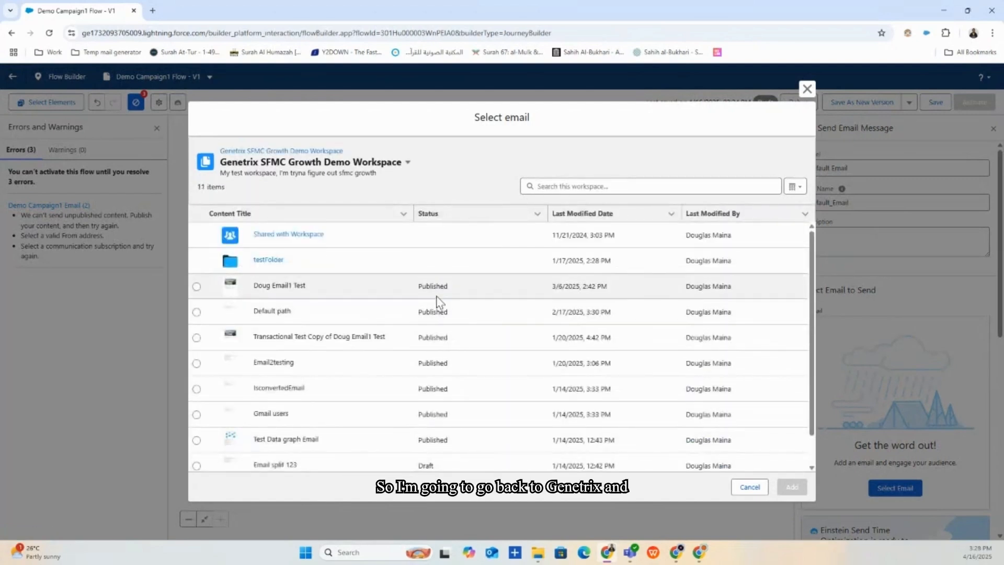
{"action": "scroll", "coordinate": [449, 319], "scroll_direction": "down", "scroll_amount": 1}
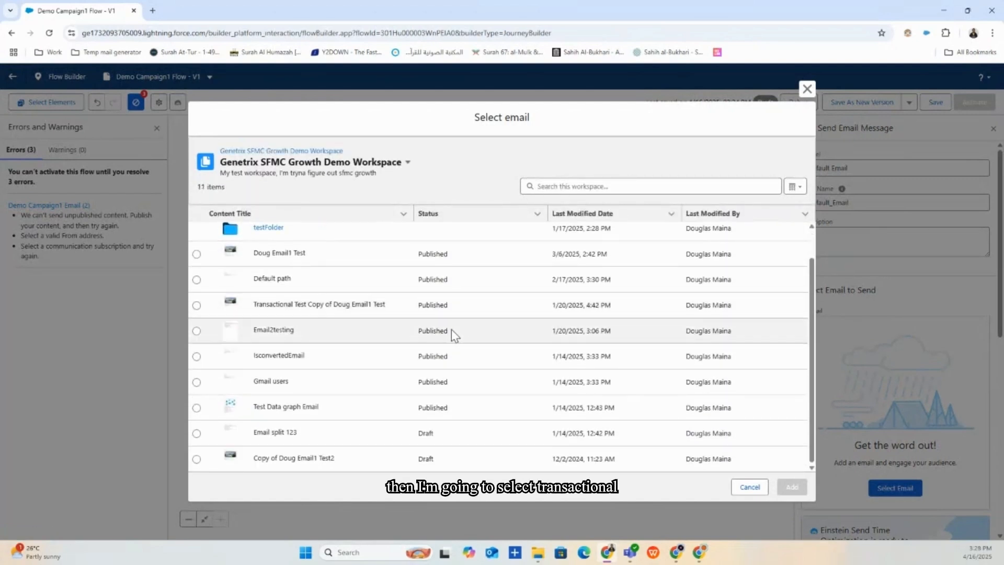
{"action": "left_click", "coordinate": [197, 304]}
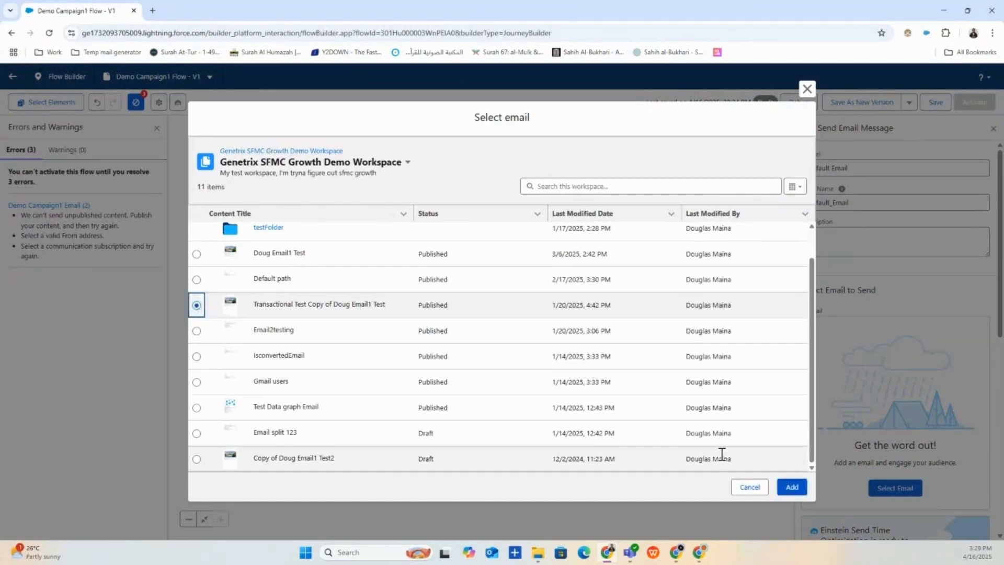
{"action": "left_click", "coordinate": [791, 485]}
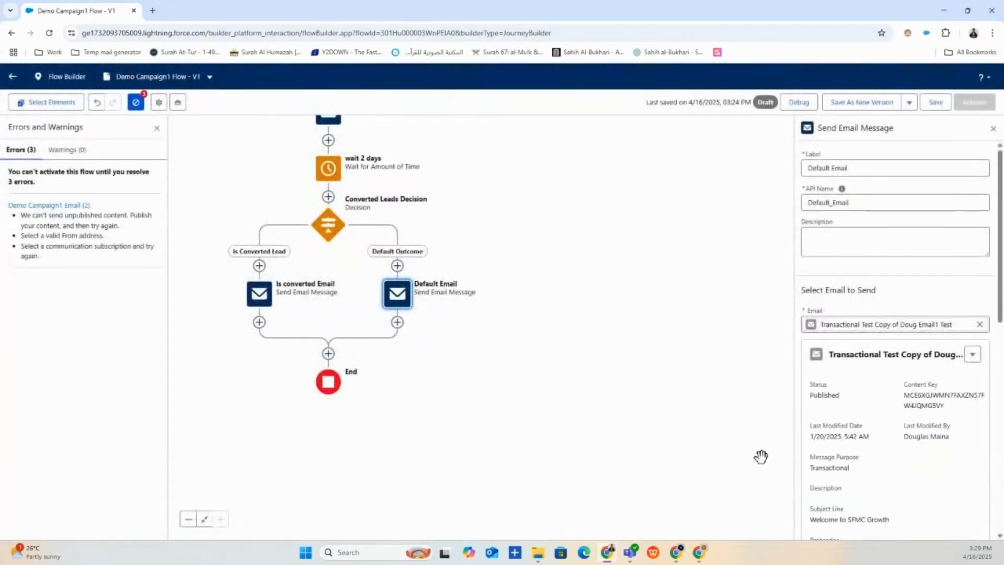
- Set Default Email's From Name and Address to the test sender
{"action": "scroll", "coordinate": [918, 454], "scroll_direction": "down", "scroll_amount": 7}
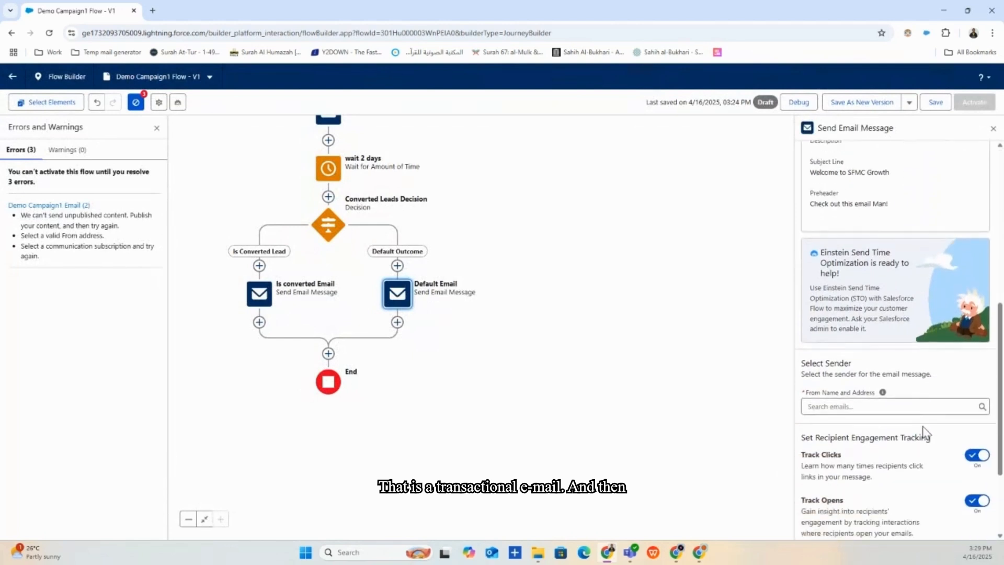
{"action": "left_click", "coordinate": [878, 390]}
{"action": "left_click", "coordinate": [886, 444]}
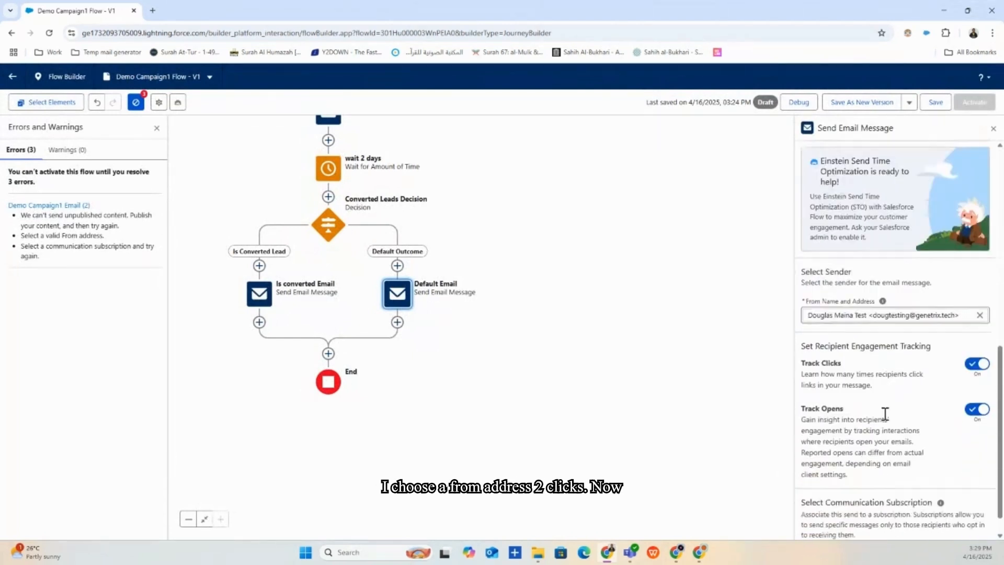
- Examine whether the transactional Default Email requires a communication subscription, leaving the field empty
{"action": "scroll", "coordinate": [889, 401], "scroll_direction": "down", "scroll_amount": 3}
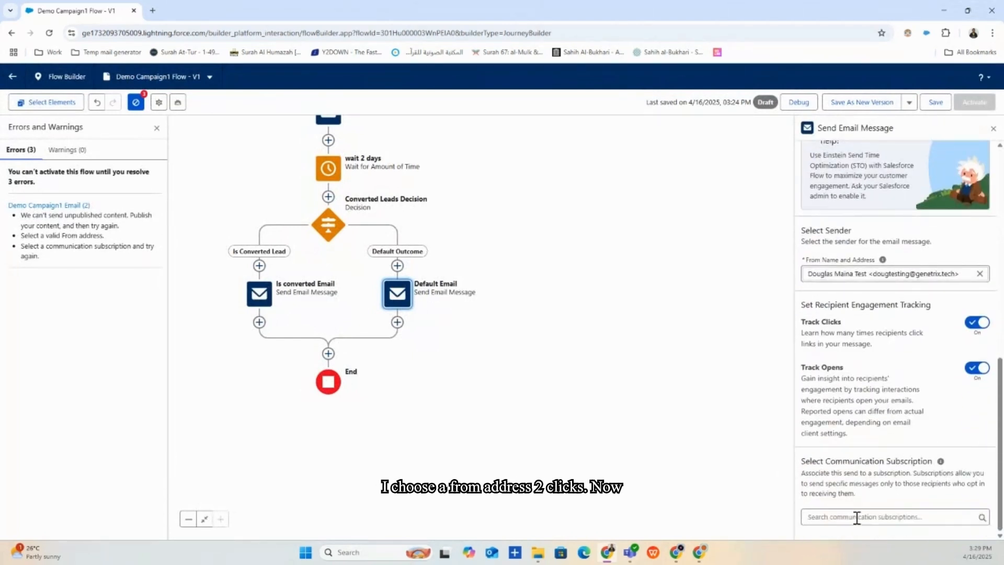
{"action": "scroll", "coordinate": [855, 513], "scroll_direction": "up", "scroll_amount": 5}
{"action": "scroll", "coordinate": [868, 471], "scroll_direction": "down", "scroll_amount": 5}
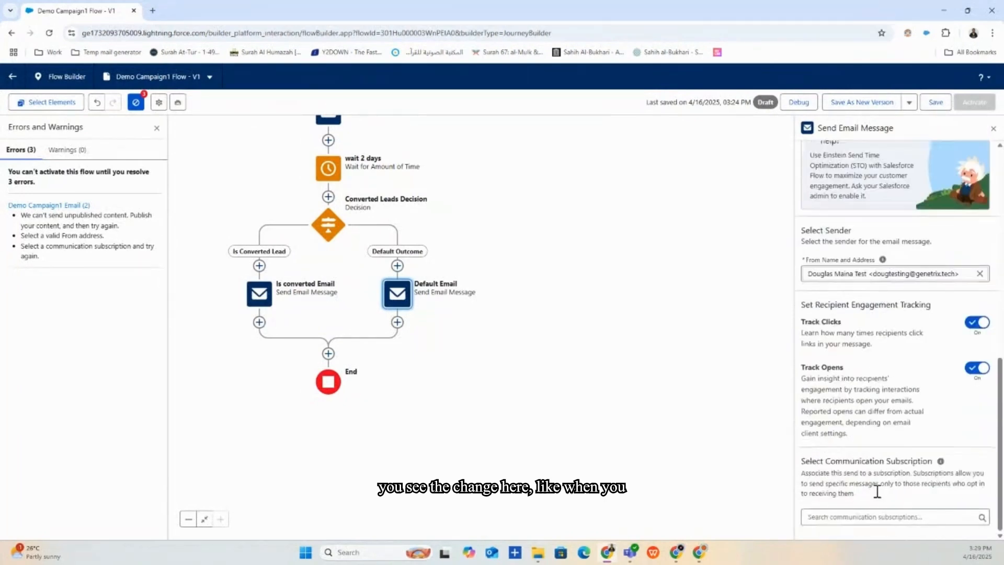
{"action": "left_click", "coordinate": [850, 517]}
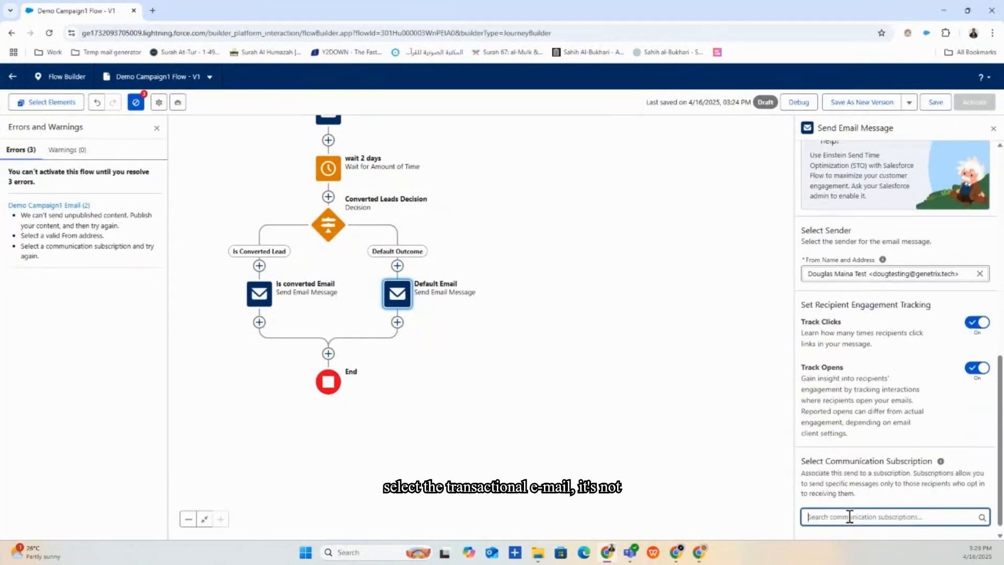
{"action": "left_click", "coordinate": [755, 511]}
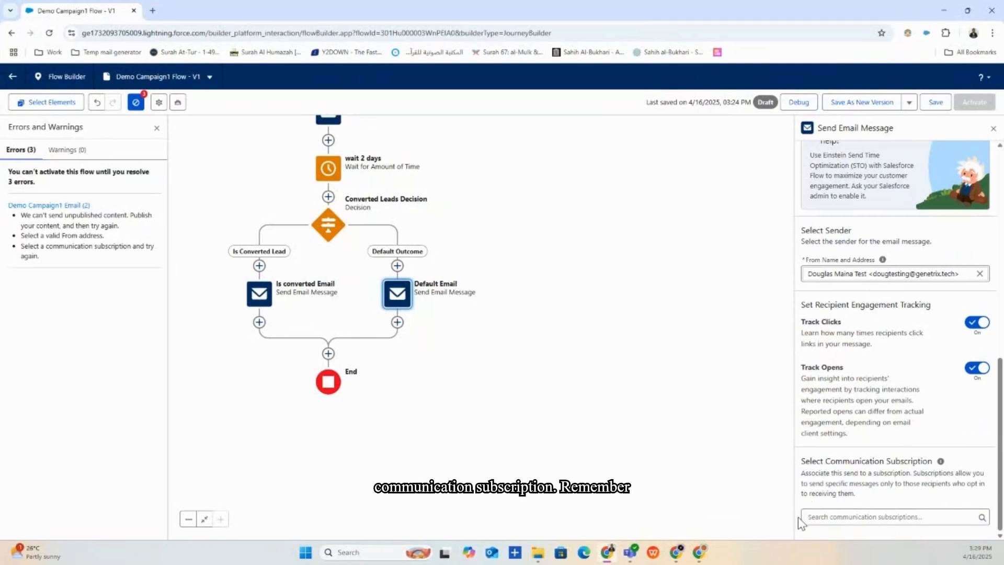
- Open Is converted Email, clear its Marketing communication subscription and compare with the subscription setting of Demo Campaign1 Email
{"action": "left_click", "coordinate": [264, 303]}
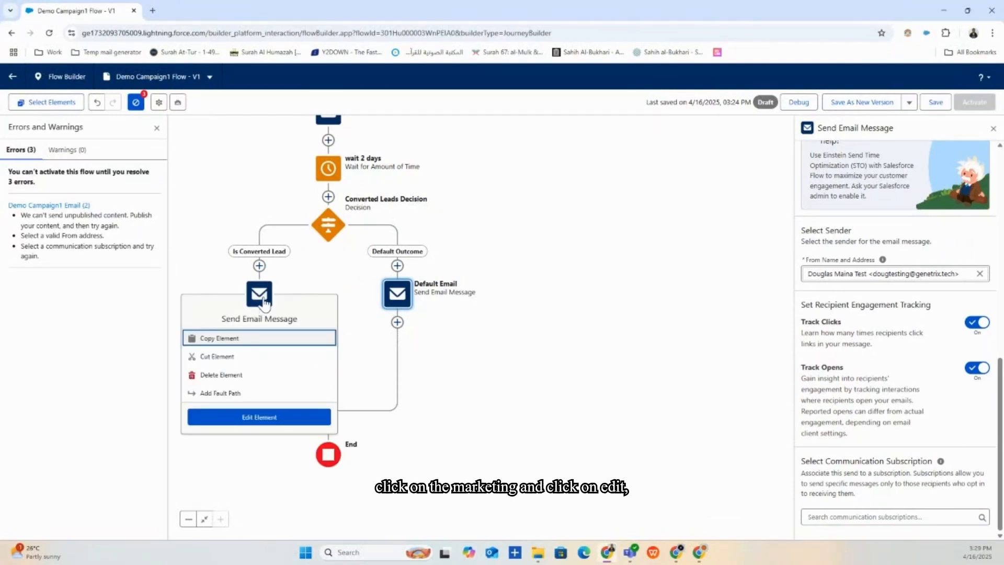
{"action": "left_click", "coordinate": [260, 416]}
{"action": "scroll", "coordinate": [912, 515], "scroll_direction": "down", "scroll_amount": 10}
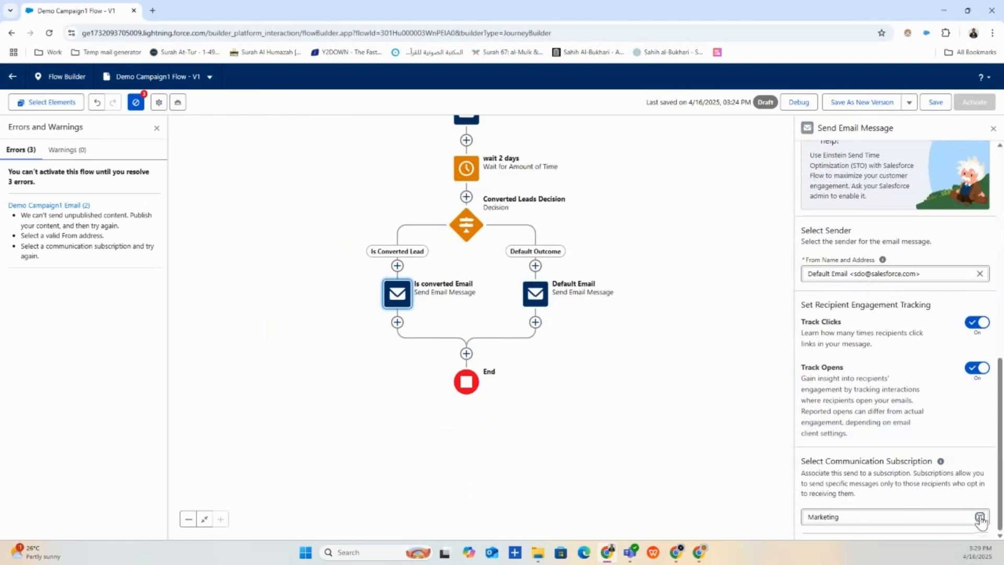
{"action": "left_click", "coordinate": [979, 516]}
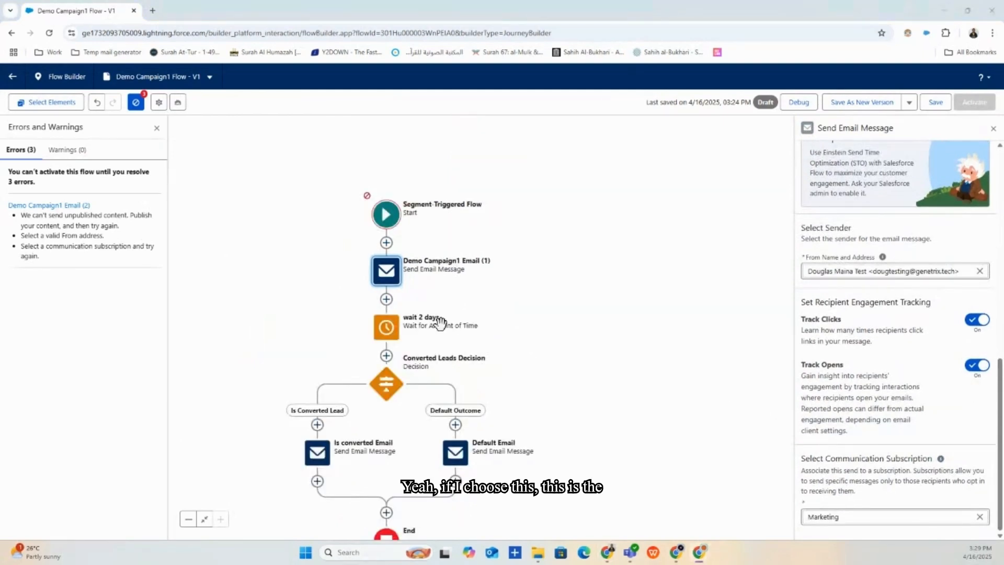
{"action": "left_click_drag", "start_coordinate": [652, 367], "coordinate": [655, 338]}
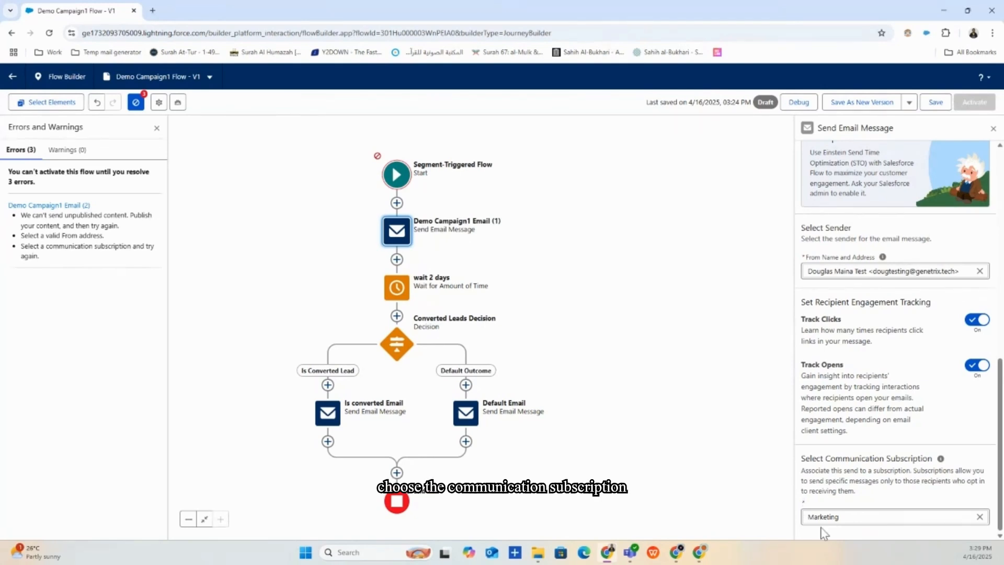
- Reopen the Default Email element and check its message purpose and communication subscription setting
{"action": "left_click", "coordinate": [471, 418]}
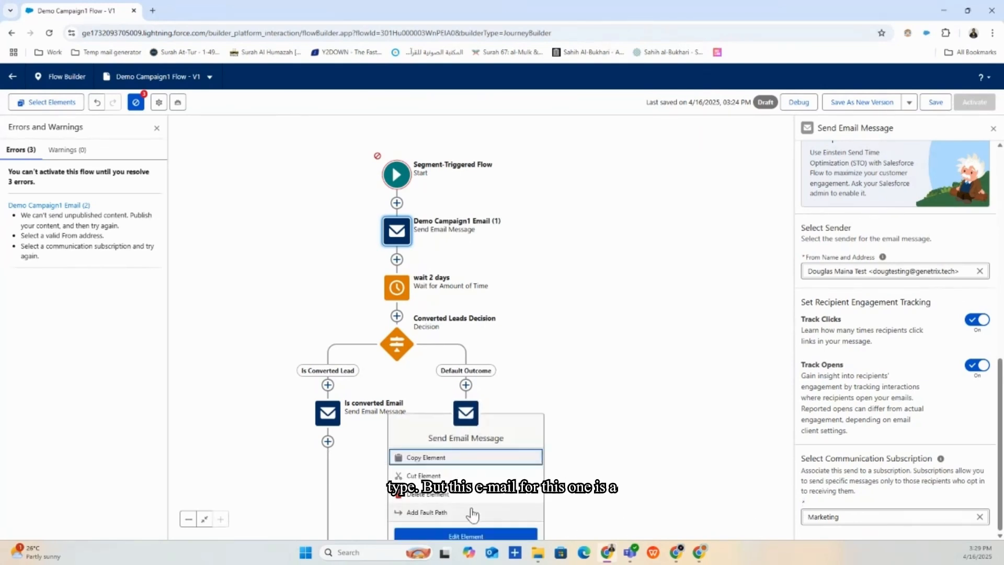
{"action": "left_click", "coordinate": [465, 535]}
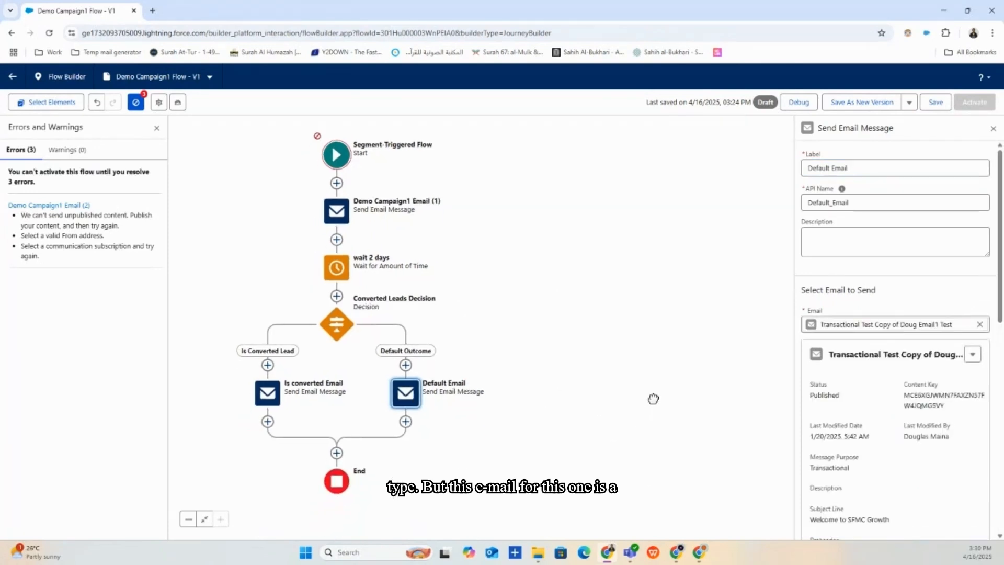
{"action": "scroll", "coordinate": [837, 381], "scroll_direction": "down", "scroll_amount": 10}
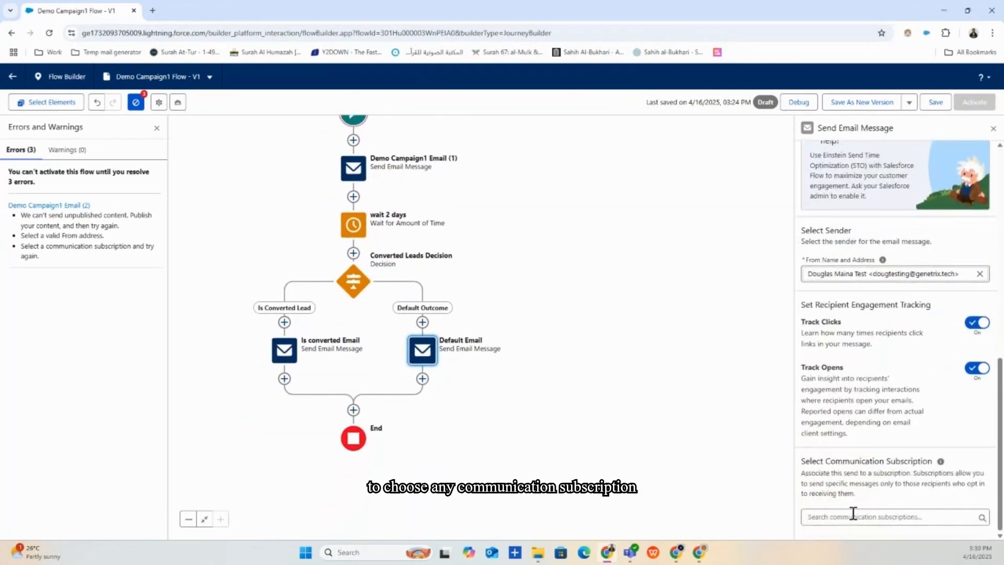
- Open the Is converted Email element and check its sender and communication subscription settings
{"action": "left_click", "coordinate": [285, 350]}
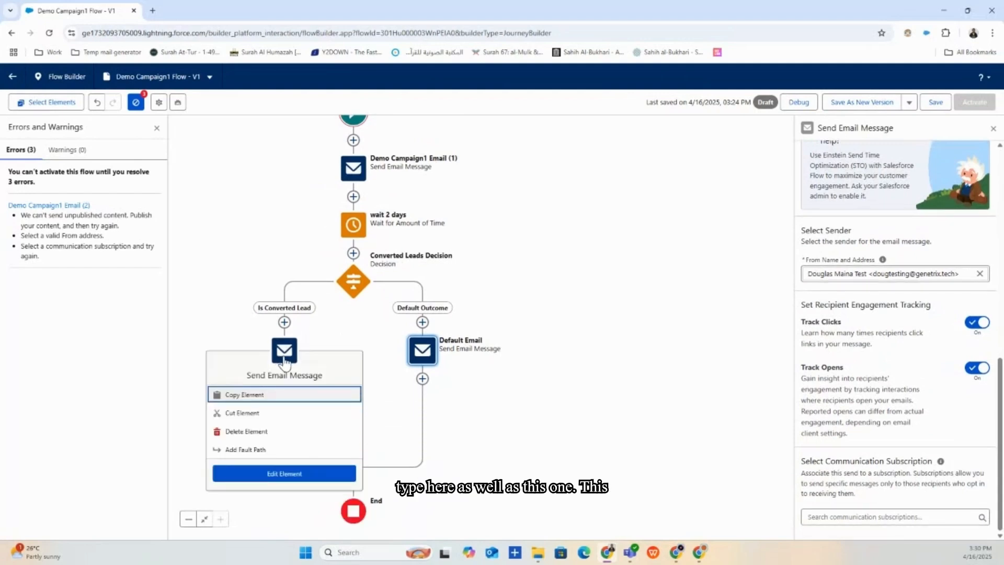
{"action": "left_click", "coordinate": [290, 474]}
{"action": "scroll", "coordinate": [920, 474], "scroll_direction": "down", "scroll_amount": 10}
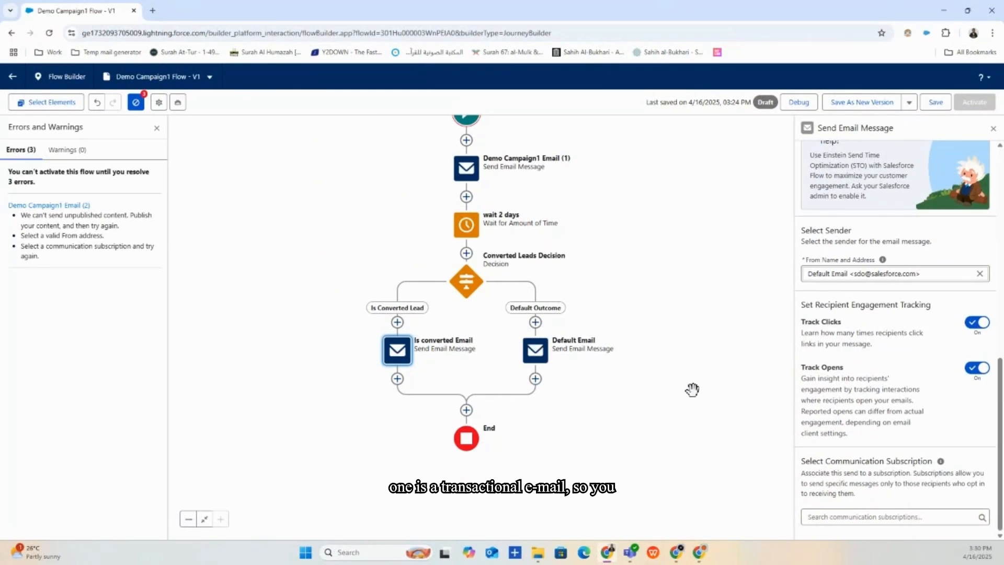
{"action": "left_click_drag", "start_coordinate": [691, 389], "coordinate": [670, 457]}
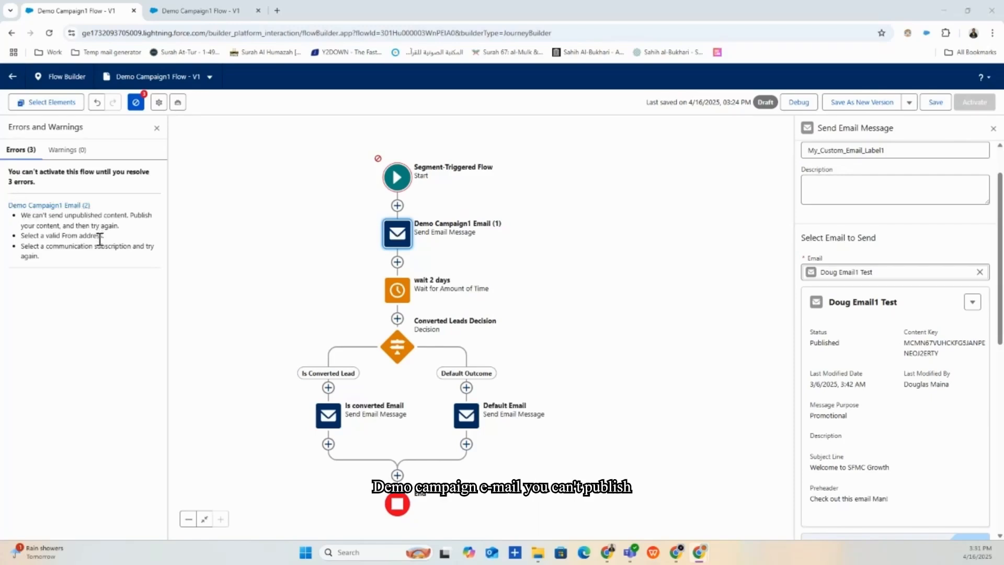
- Compare Demo Campaign1 Email's content status, sender and communication subscription with its listed errors
{"action": "scroll", "coordinate": [912, 354], "scroll_direction": "down", "scroll_amount": 6}
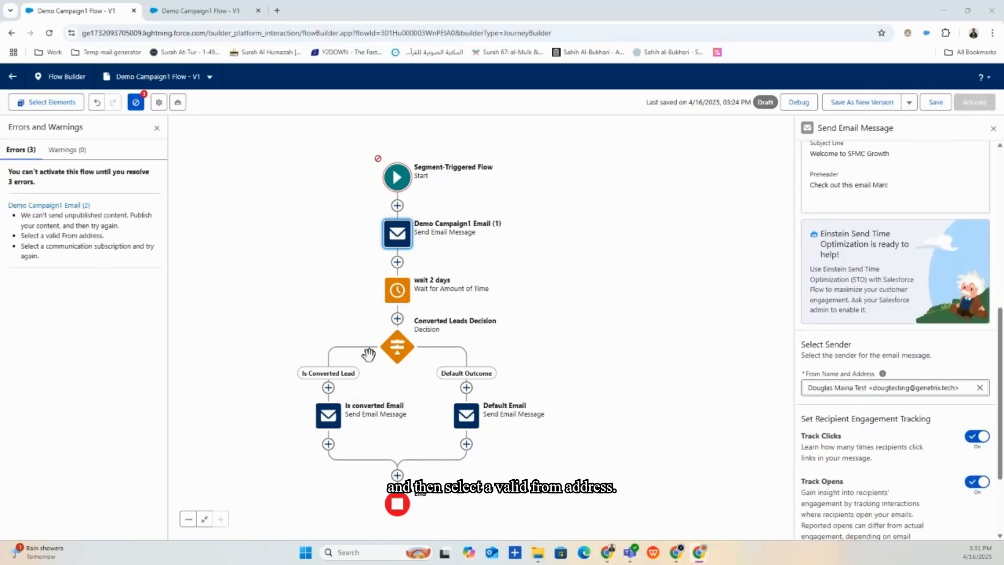
{"action": "scroll", "coordinate": [926, 377], "scroll_direction": "down", "scroll_amount": 2}
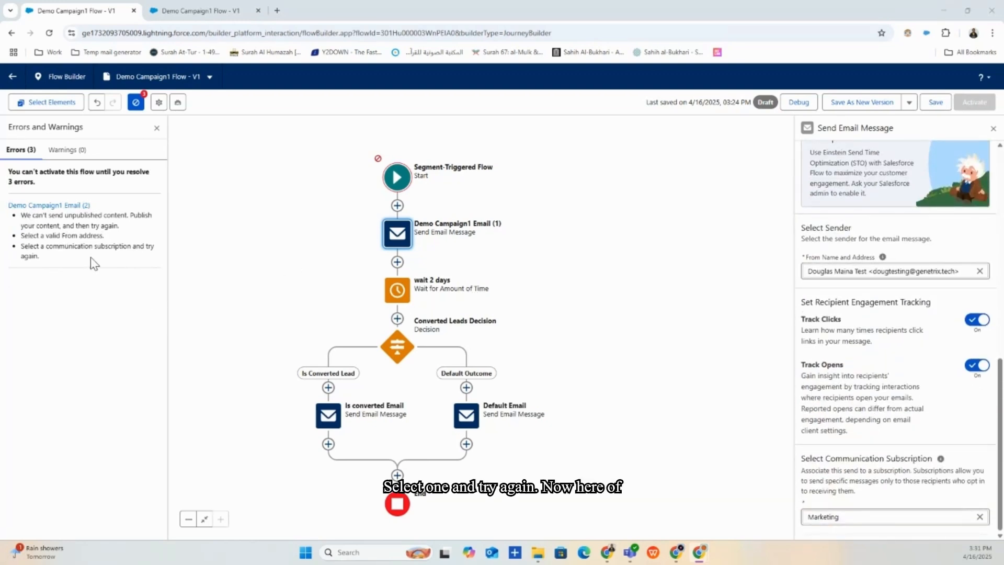
{"action": "scroll", "coordinate": [928, 335], "scroll_direction": "up", "scroll_amount": 7}
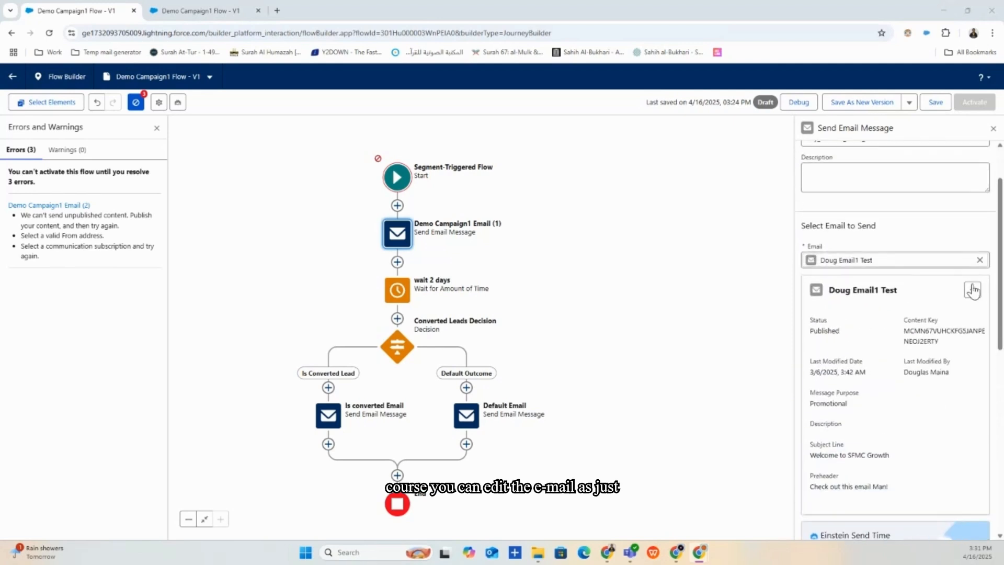
- Open the email content used by Demo Campaign1 Email in the content editor and review its layout
{"action": "left_click", "coordinate": [971, 291]}
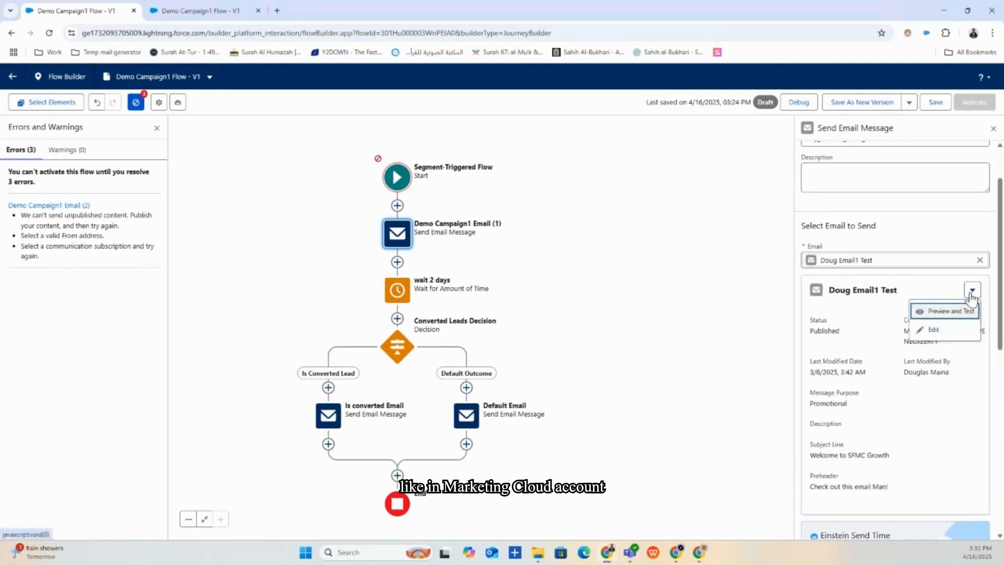
{"action": "left_click", "coordinate": [934, 329]}
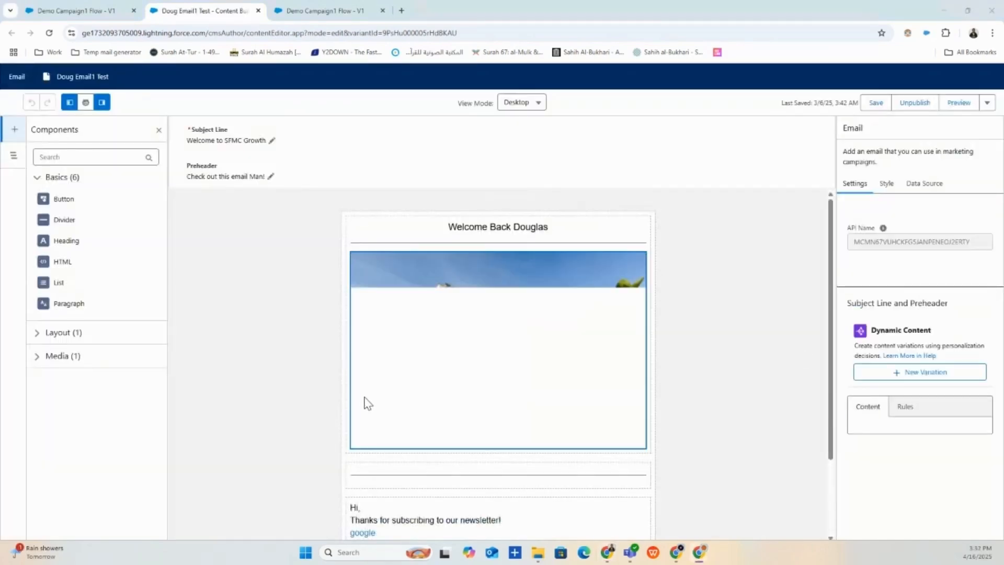
{"action": "scroll", "coordinate": [365, 400], "scroll_direction": "down", "scroll_amount": 2}
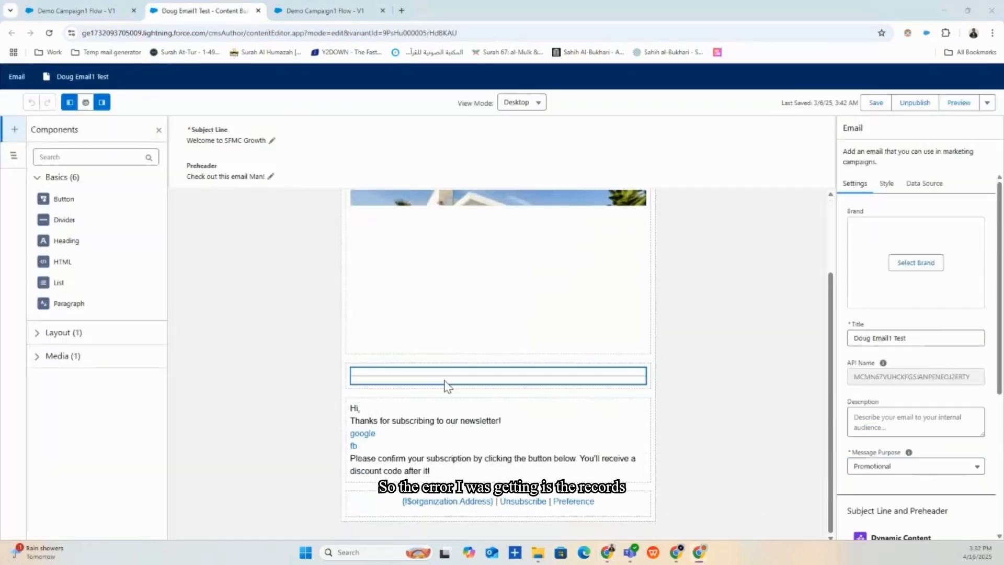
{"action": "scroll", "coordinate": [732, 450], "scroll_direction": "up", "scroll_amount": 2}
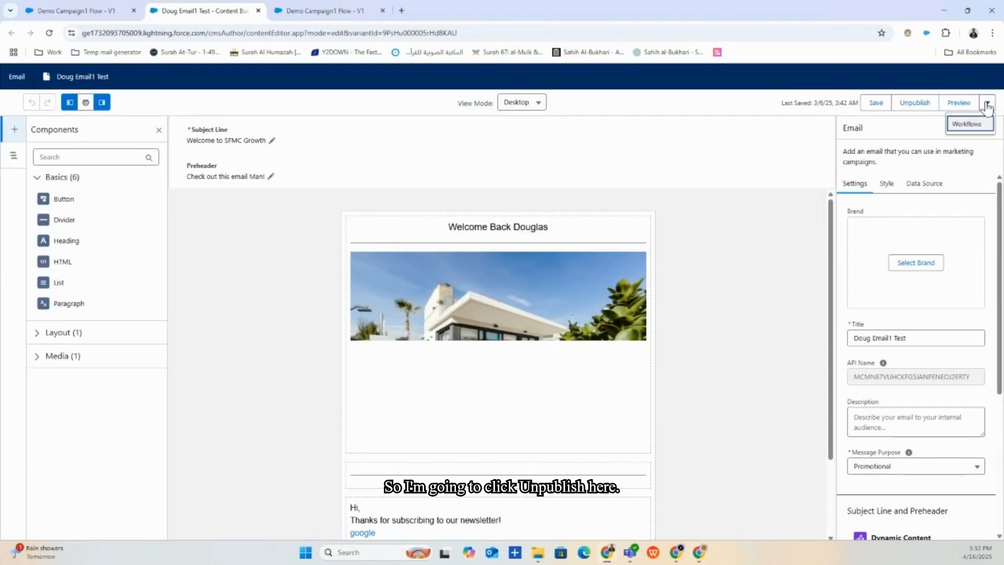
- Try to unpublish the email content, dismiss the usage review and check the additional publishing options
{"action": "left_click", "coordinate": [914, 103]}
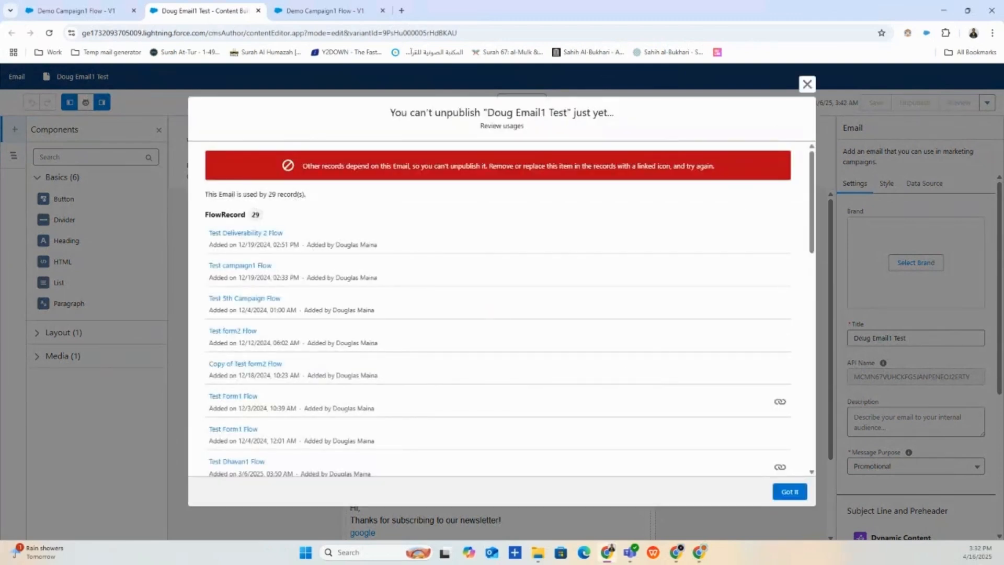
{"action": "left_click", "coordinate": [789, 491]}
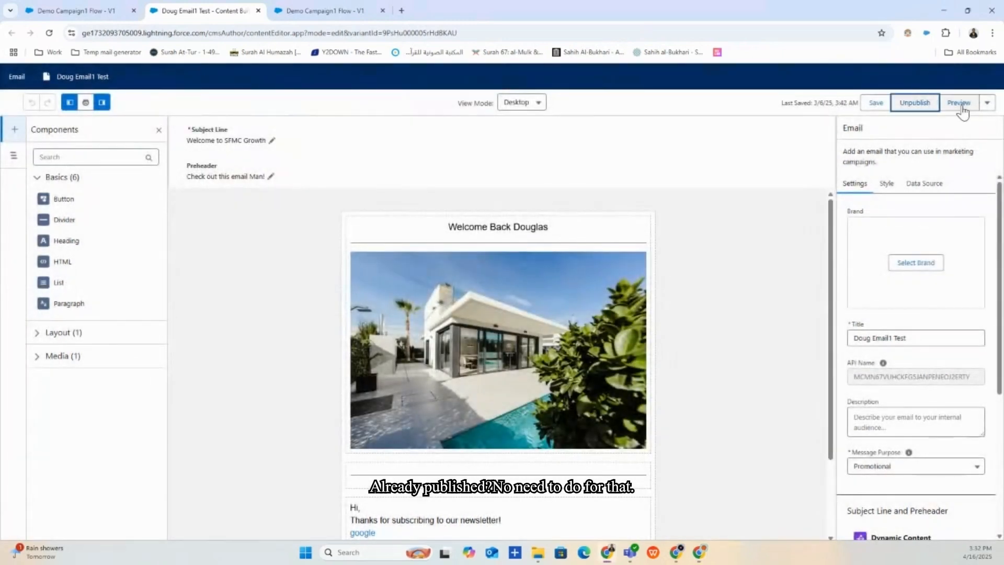
{"action": "left_click", "coordinate": [987, 102]}
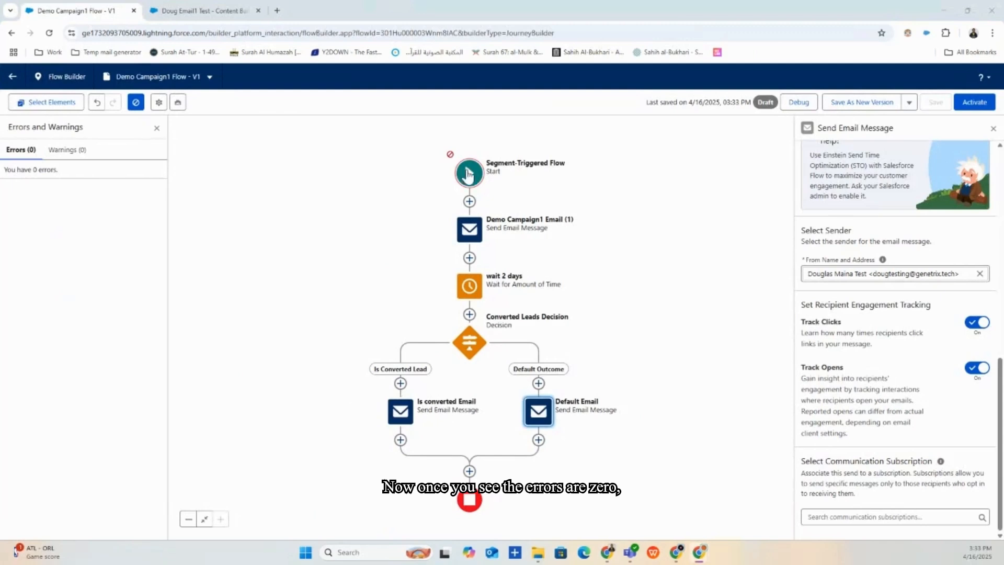
- Check the flow's warnings and errors, and activate Demo Campaign1 Flow with its one-time schedule
{"action": "left_click", "coordinate": [67, 150]}
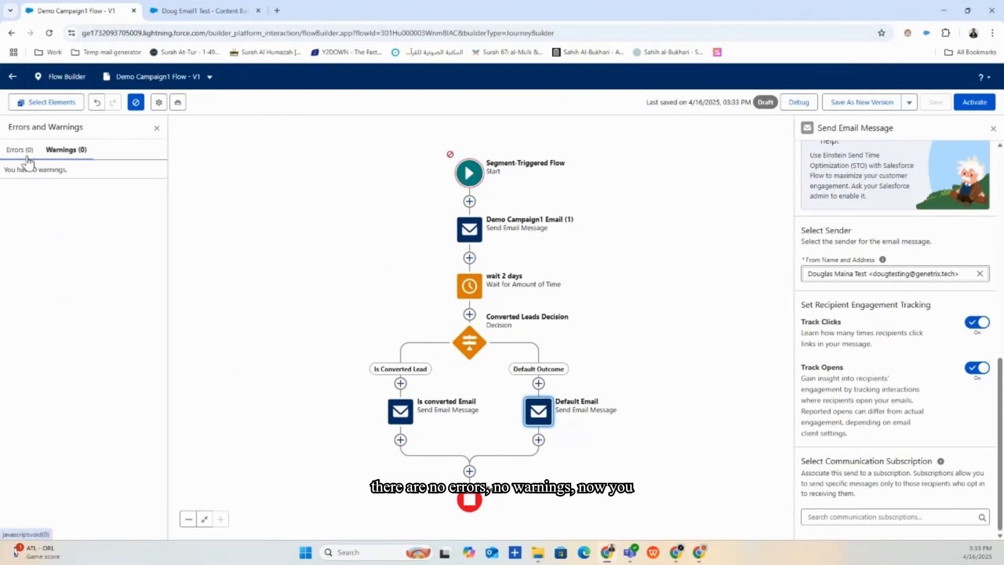
{"action": "left_click", "coordinate": [22, 150]}
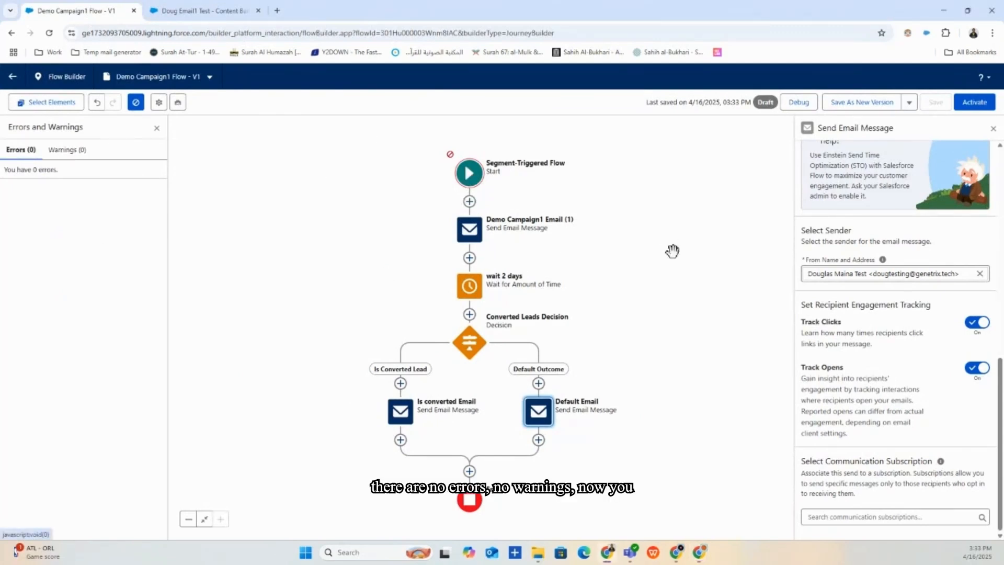
{"action": "left_click", "coordinate": [981, 109]}
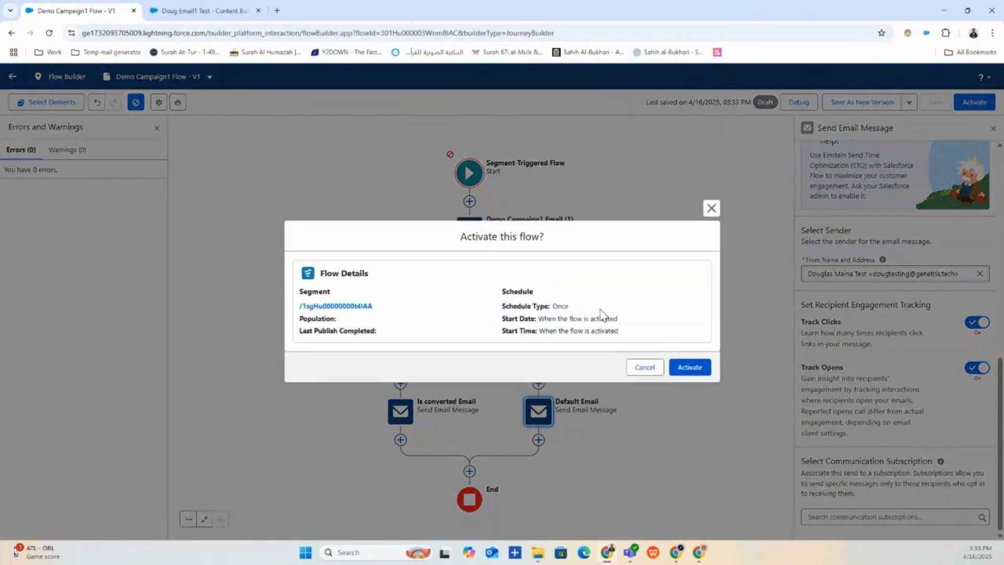
{"action": "left_click", "coordinate": [690, 366]}
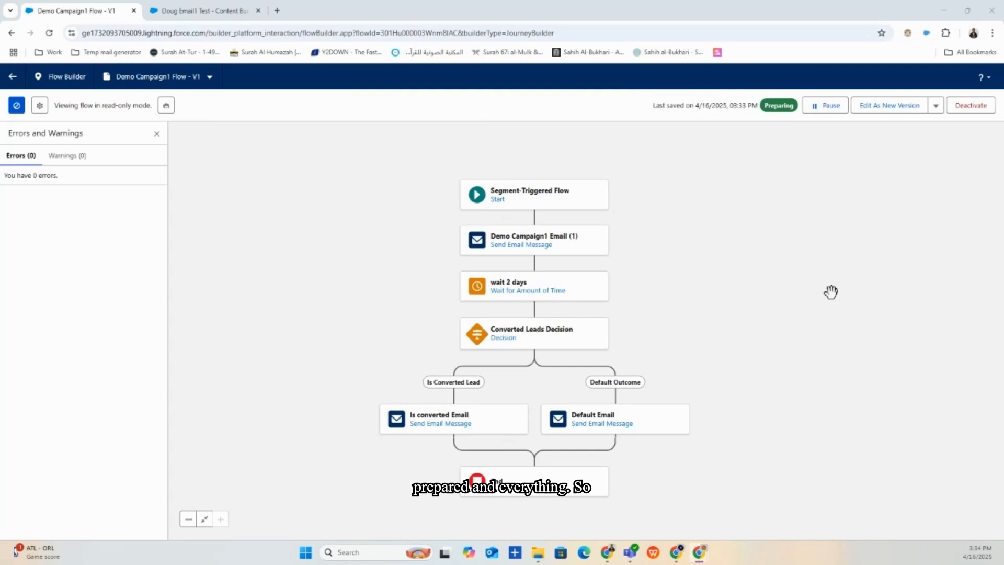
{"action": "left_click_drag", "start_coordinate": [802, 439], "coordinate": [849, 415]}
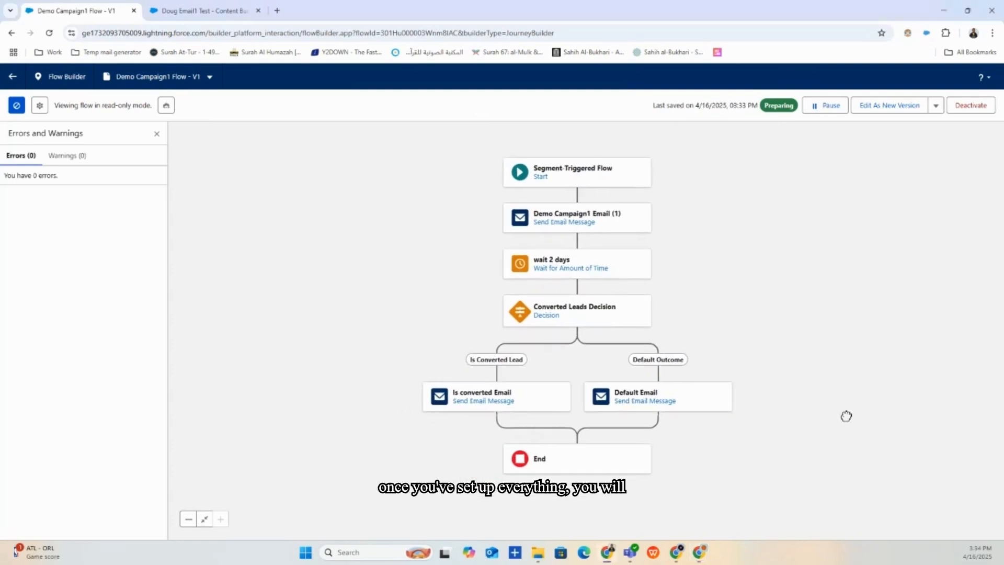